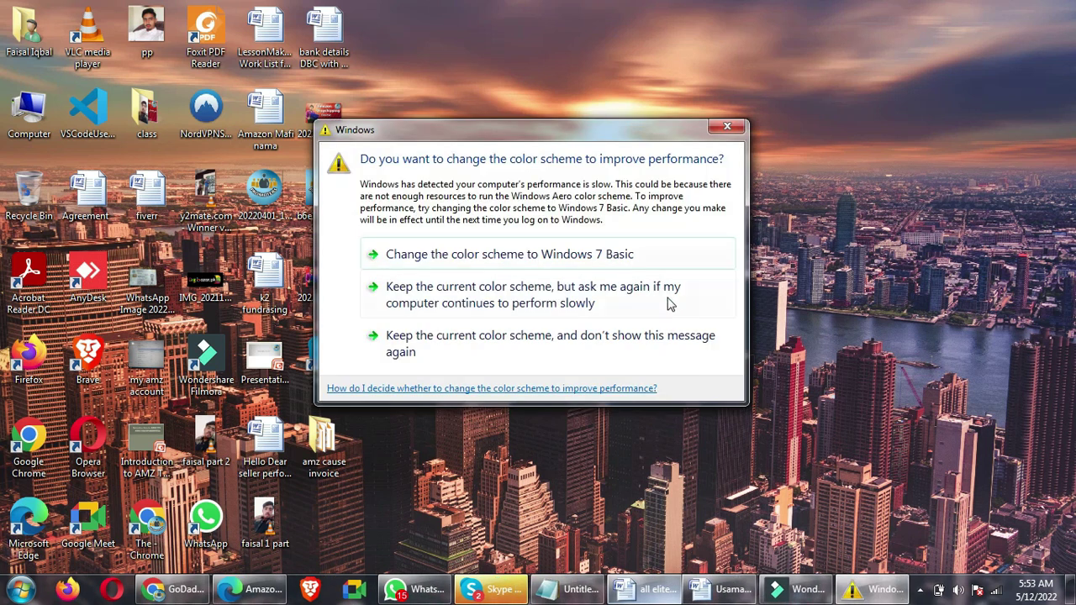
Switch Windows 7 to the Windows 7 Basic colour scheme and bring the Seller Central A-to-z Claims window forward
{"action": "left_click", "coordinate": [627, 265]}
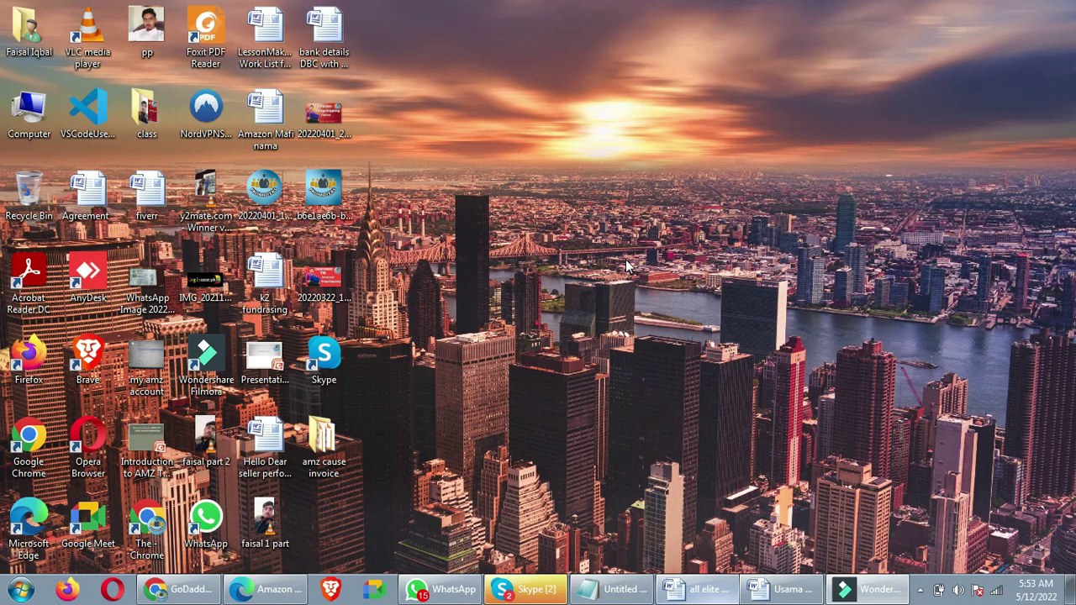
{"action": "left_click", "coordinate": [261, 589]}
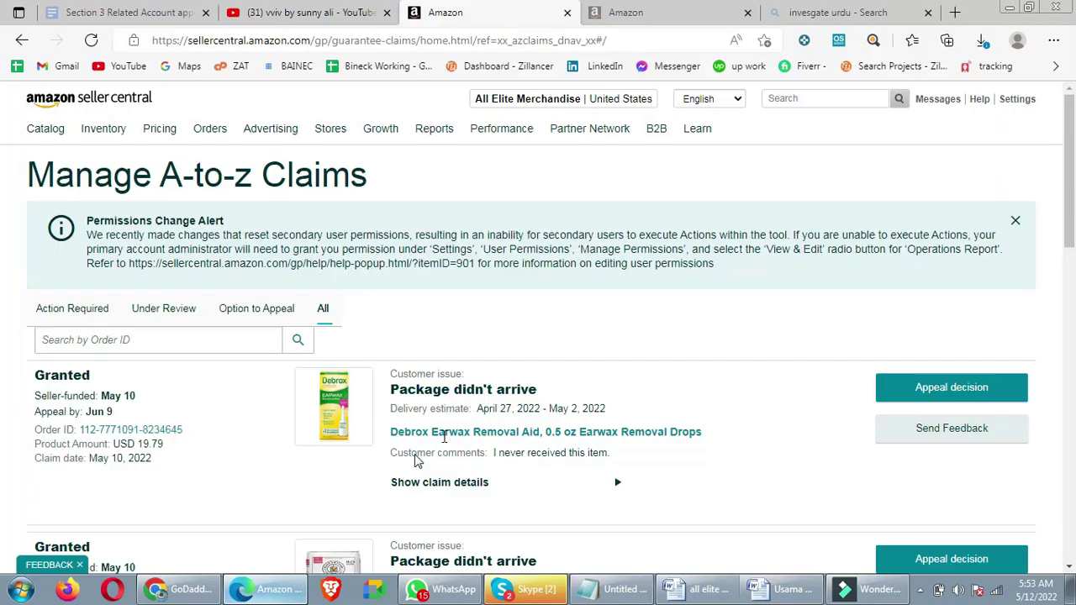
Open Performance > Account Health and sign in with the saved account password
{"action": "mouse_move", "coordinate": [502, 124]}
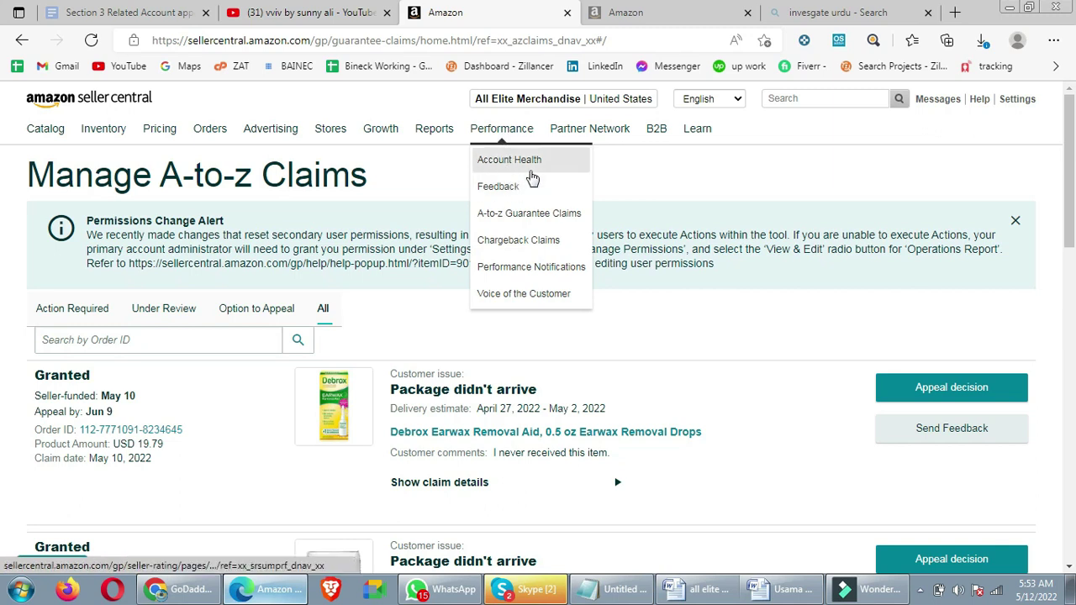
{"action": "left_click", "coordinate": [533, 177]}
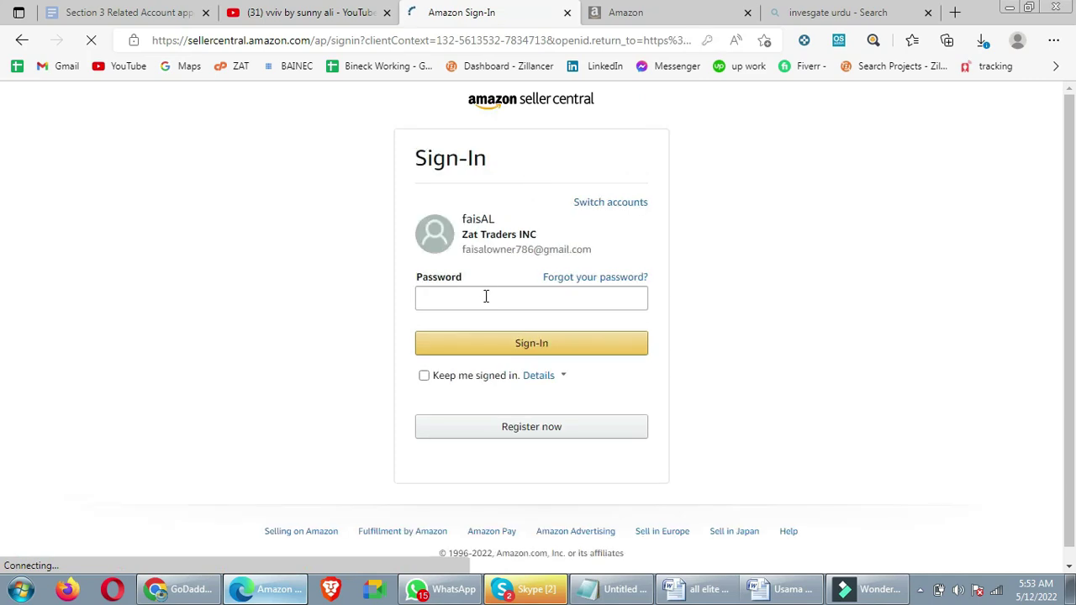
{"action": "left_click", "coordinate": [486, 296]}
{"action": "left_click", "coordinate": [485, 346]}
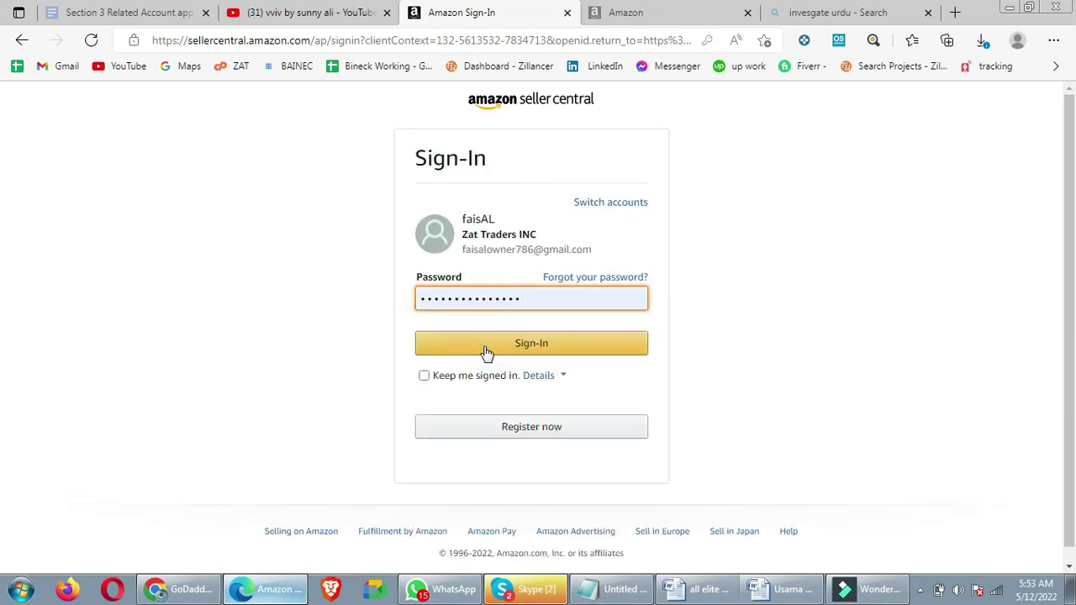
{"action": "left_click", "coordinate": [486, 349]}
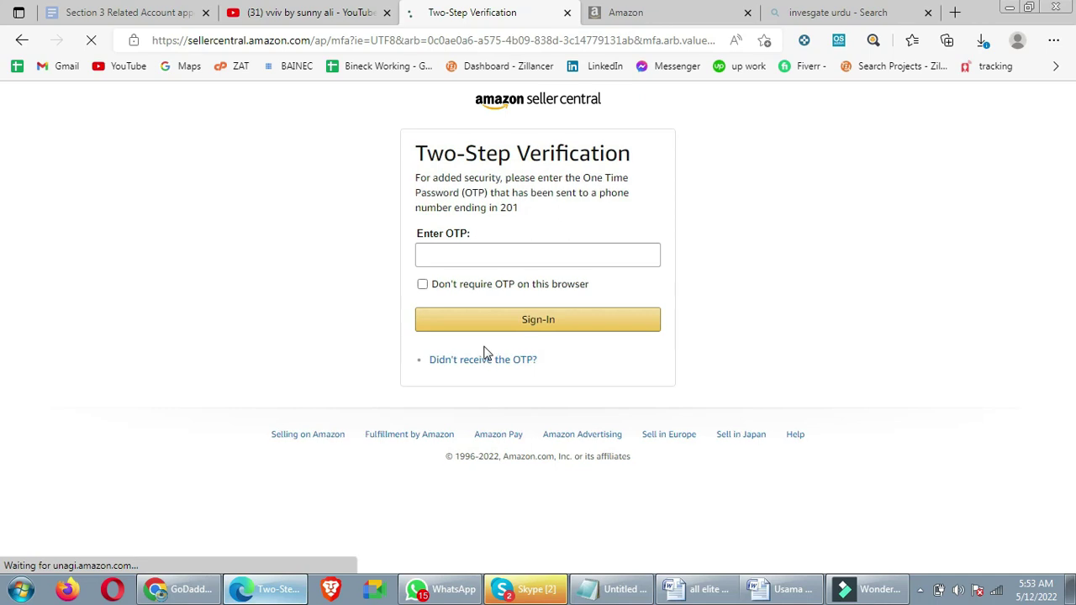
Enter the two-step verification one-time code and submit it
{"action": "left_click", "coordinate": [495, 265]}
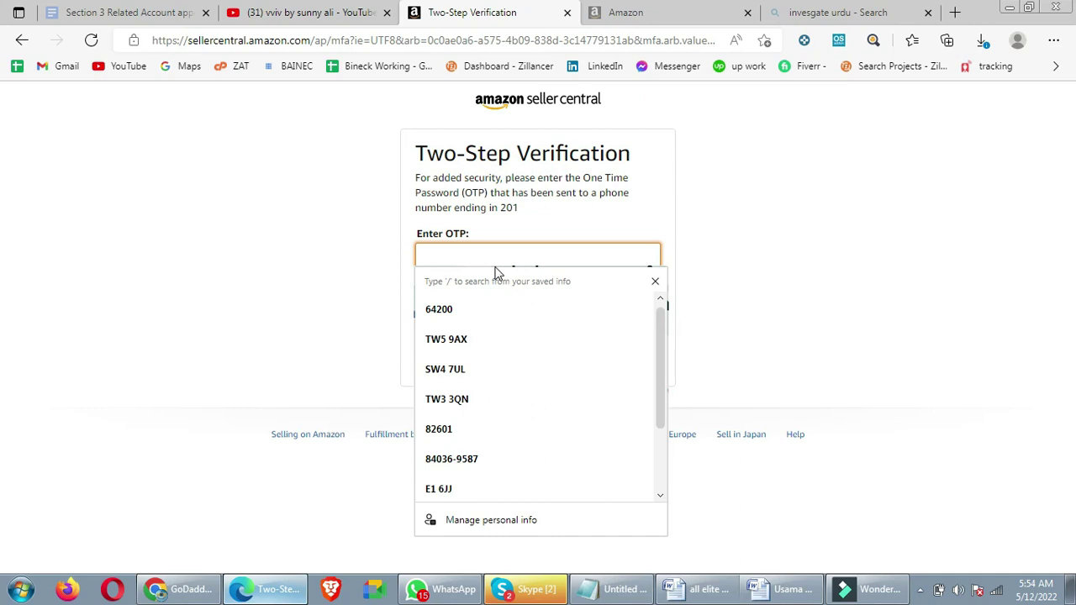
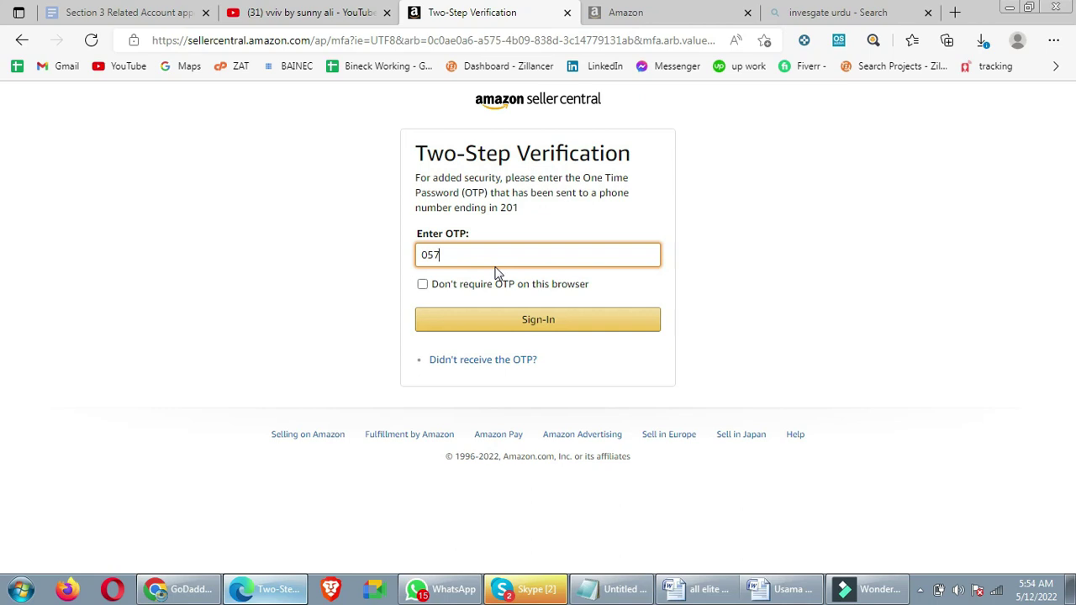
{"action": "key", "text": "Return"}
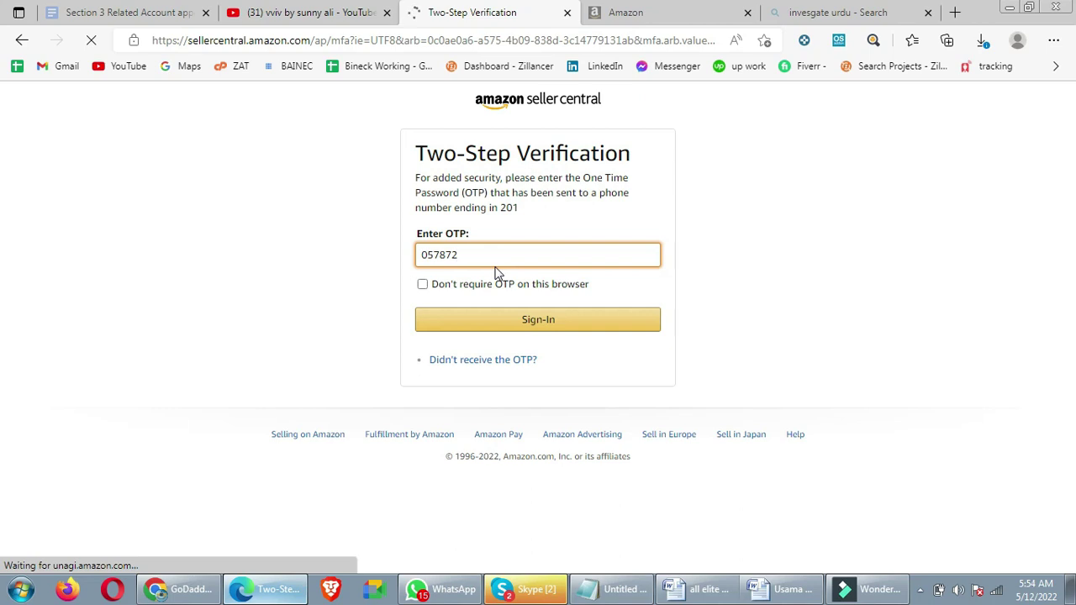
Close the extra tab, sign in again, and scroll through the deactivated Account Health dashboard's metrics
{"action": "left_click", "coordinate": [205, 13]}
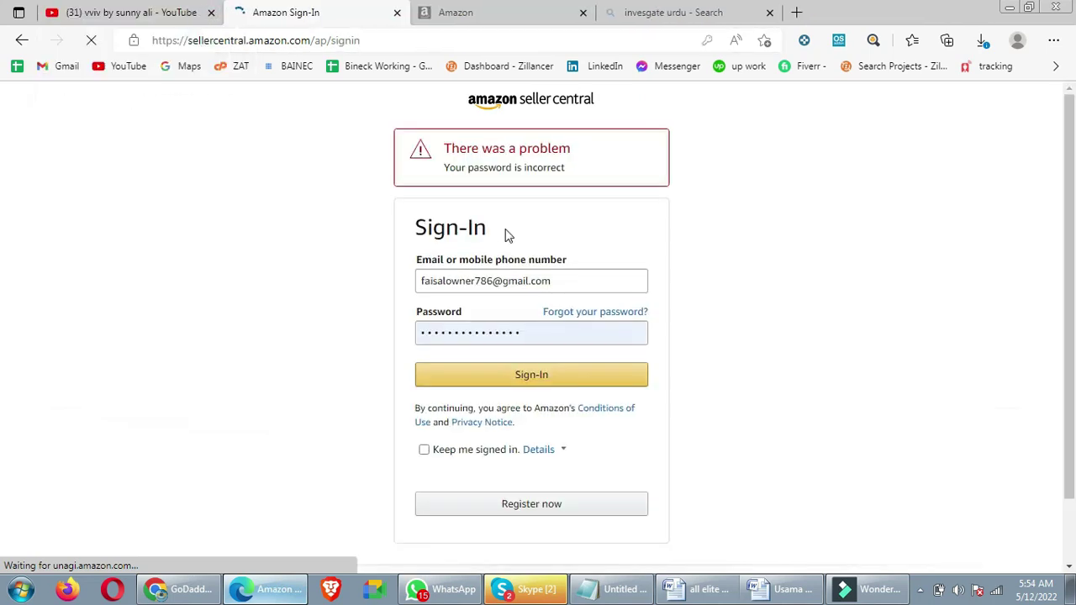
{"action": "left_click", "coordinate": [530, 378]}
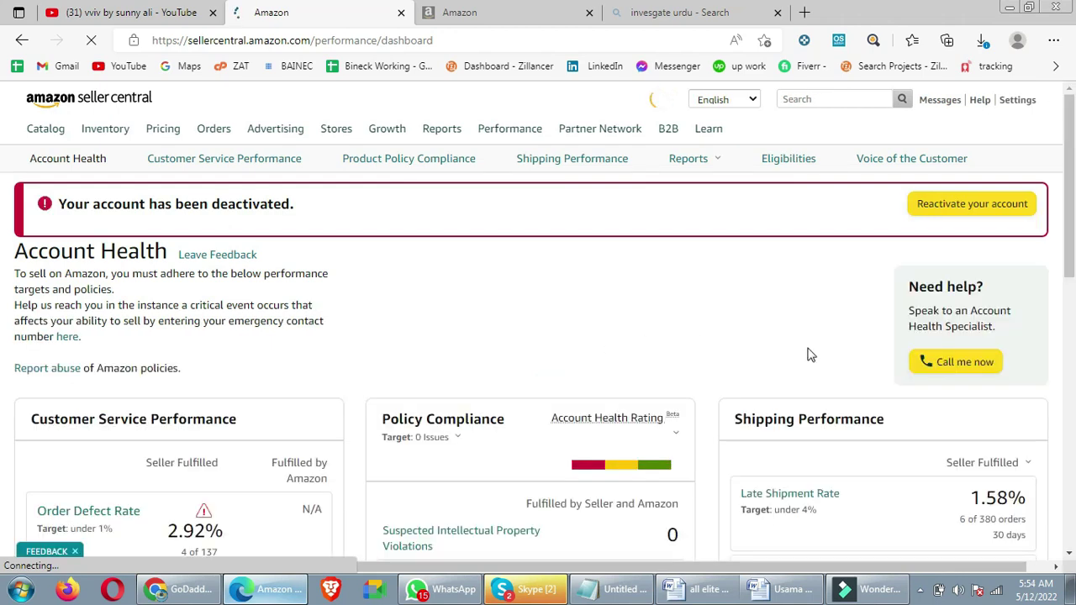
{"action": "left_click_drag", "start_coordinate": [1070, 216], "coordinate": [1070, 327]}
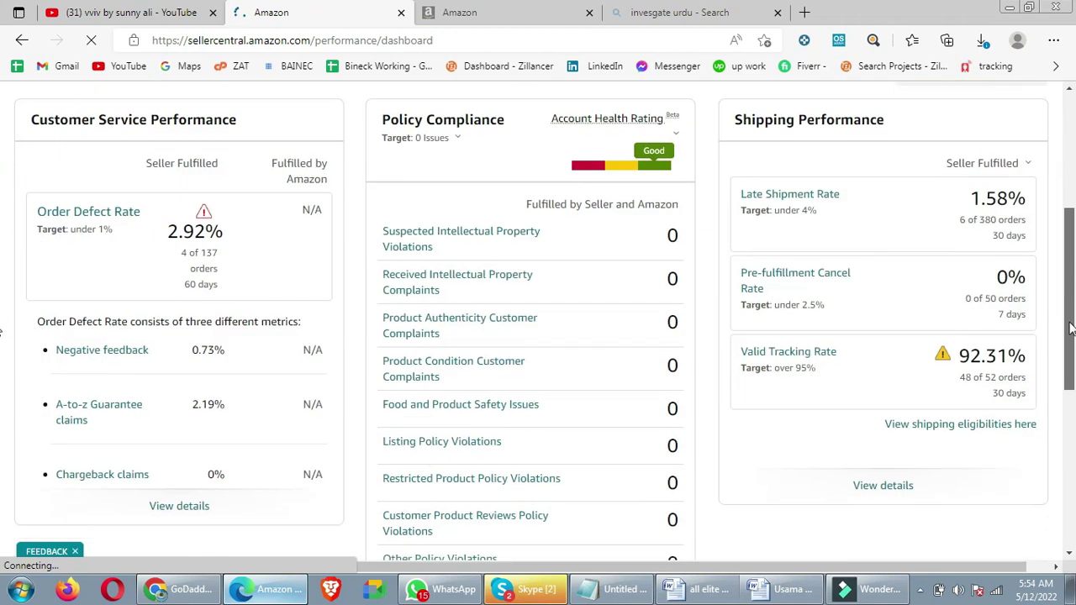
{"action": "scroll", "coordinate": [1070, 328], "scroll_direction": "down", "scroll_amount": 3}
{"action": "scroll", "coordinate": [1073, 302], "scroll_direction": "up", "scroll_amount": 3}
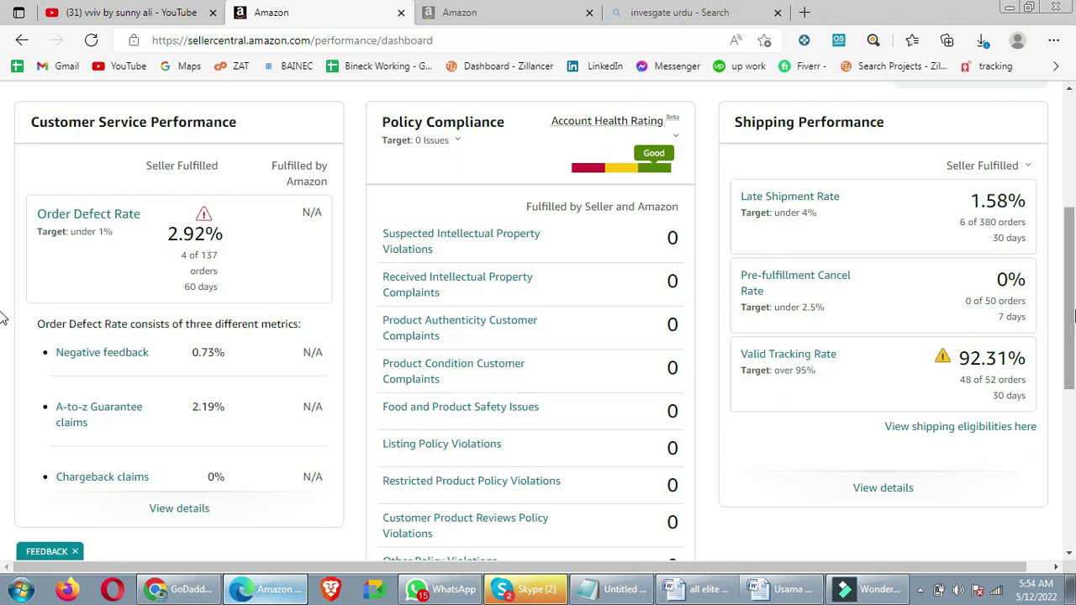
{"action": "left_click_drag", "start_coordinate": [1073, 315], "coordinate": [1073, 268]}
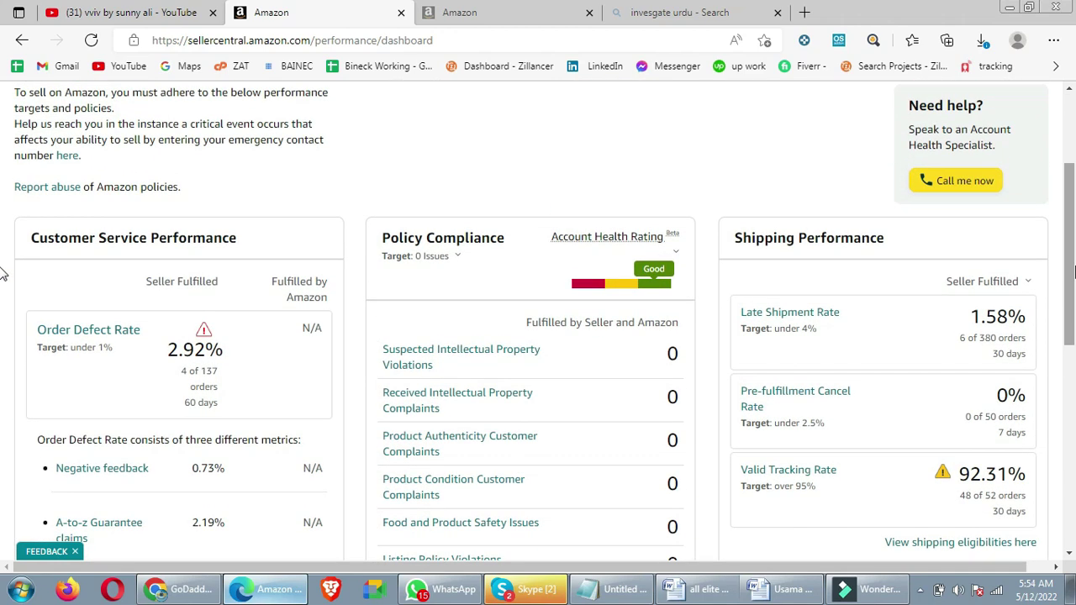
{"action": "left_click_drag", "start_coordinate": [1073, 268], "coordinate": [1073, 198]}
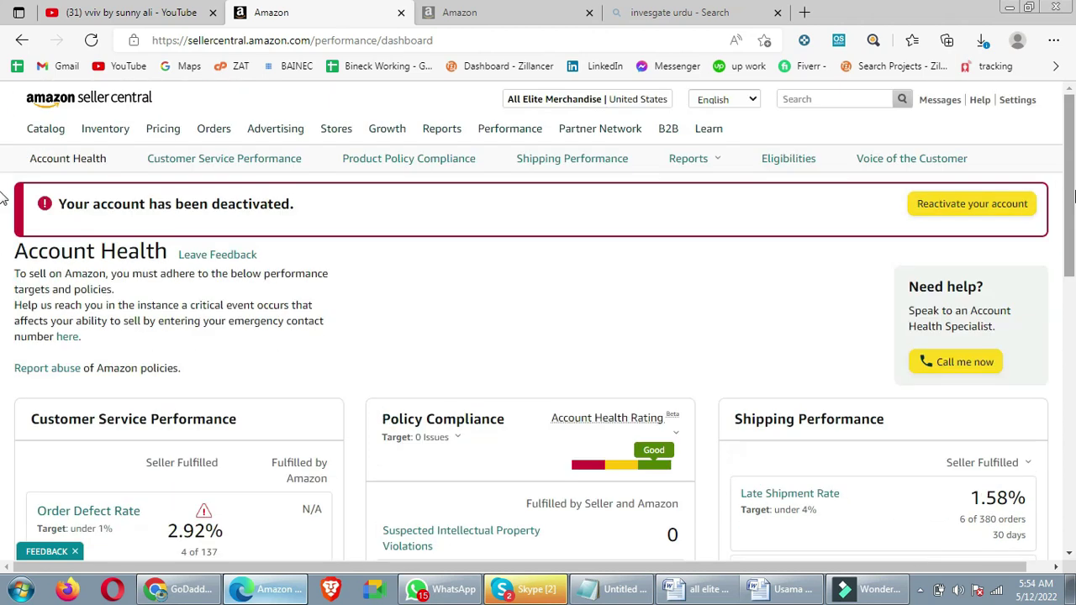
Start the account reactivation appeal and read its instructions and deactivated-in-error question
{"action": "left_click", "coordinate": [915, 220]}
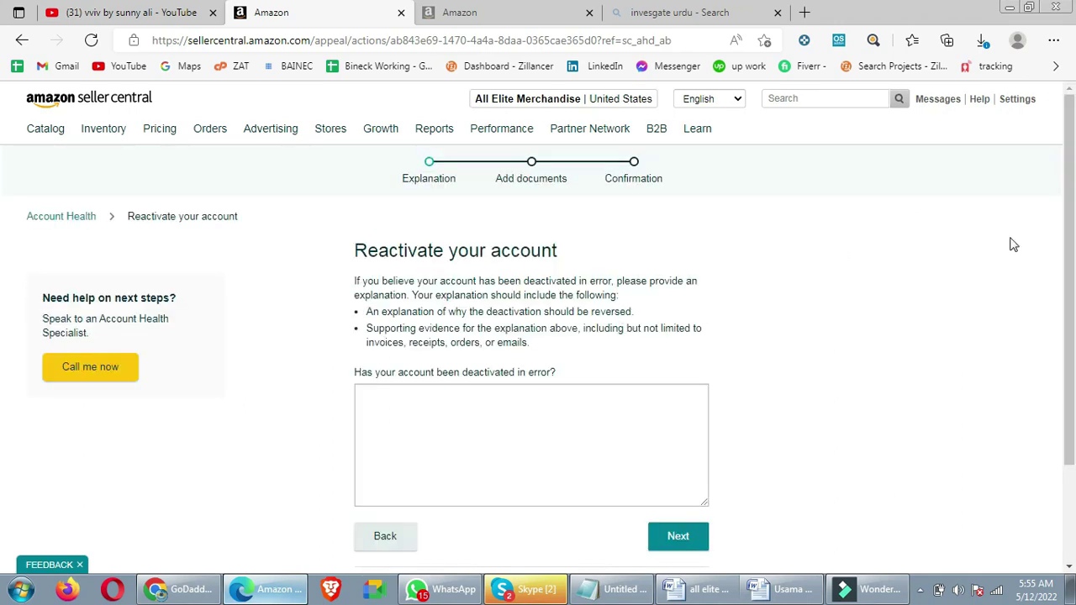
{"action": "scroll", "coordinate": [3, 252], "scroll_direction": "down", "scroll_amount": 2}
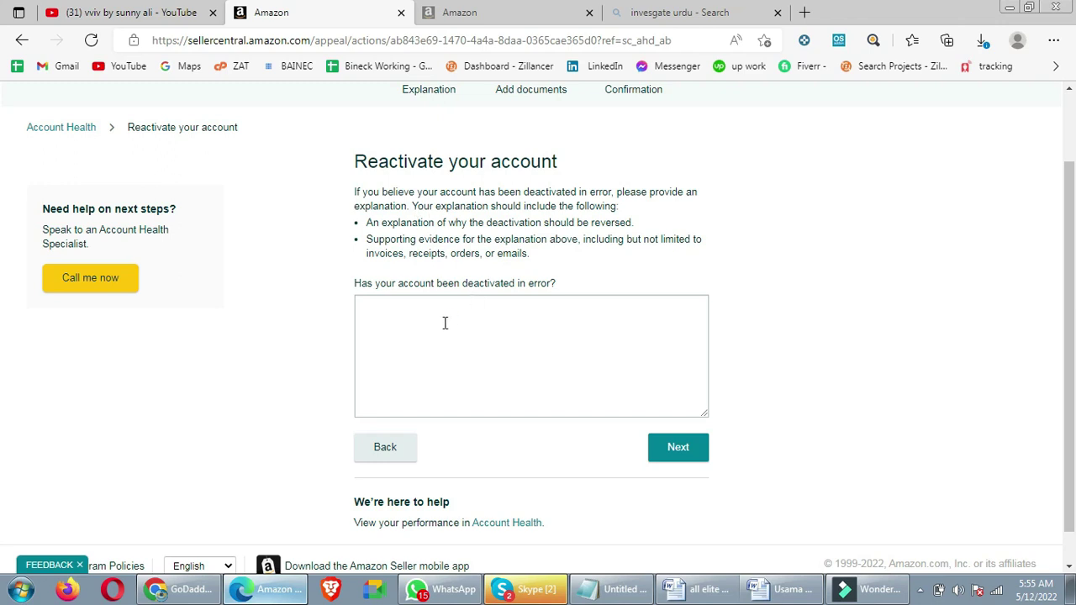
{"action": "left_click", "coordinate": [519, 323]}
{"action": "left_click_drag", "start_coordinate": [354, 191], "coordinate": [494, 246]}
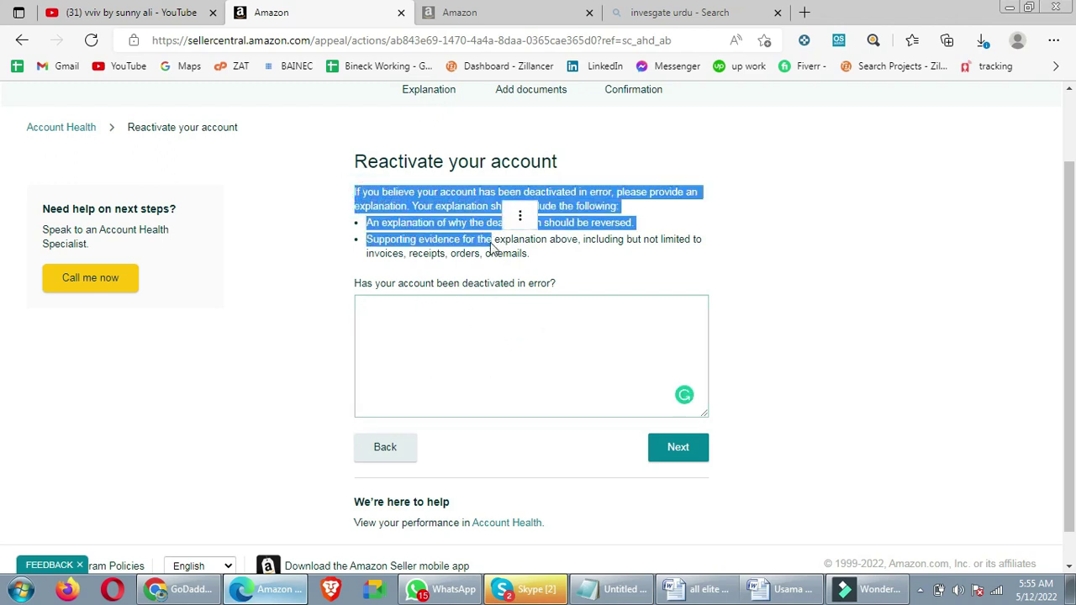
{"action": "left_click", "coordinate": [542, 264]}
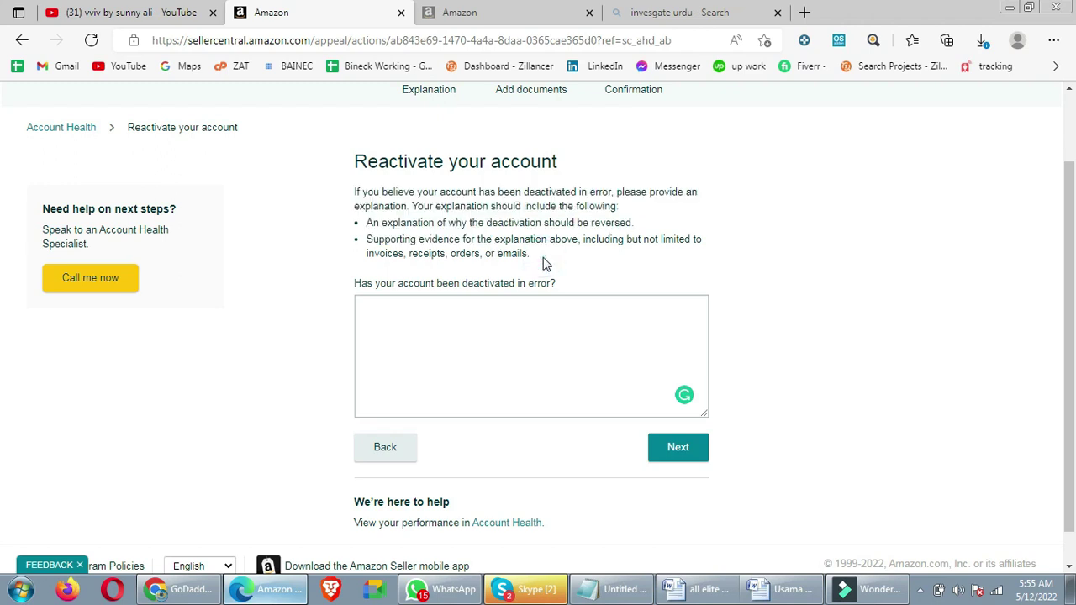
{"action": "double_click", "coordinate": [357, 283]}
{"action": "left_click_drag", "start_coordinate": [392, 289], "coordinate": [559, 288]}
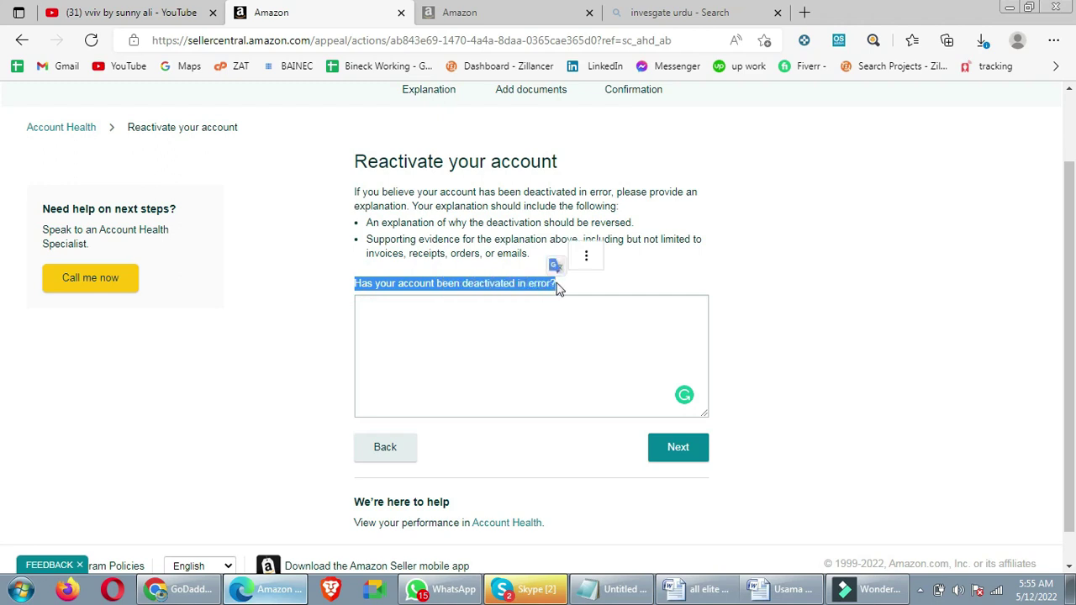
{"action": "left_click", "coordinate": [334, 296]}
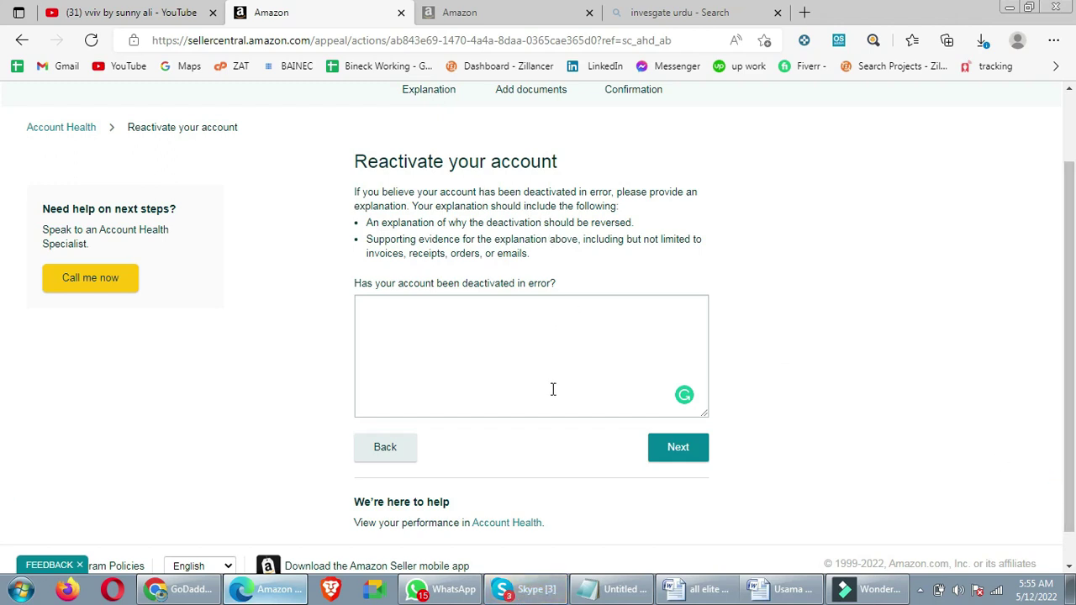
Return to the top and bring up the Performance menu's list of pages
{"action": "scroll", "coordinate": [5, 438], "scroll_direction": "up", "scroll_amount": 1}
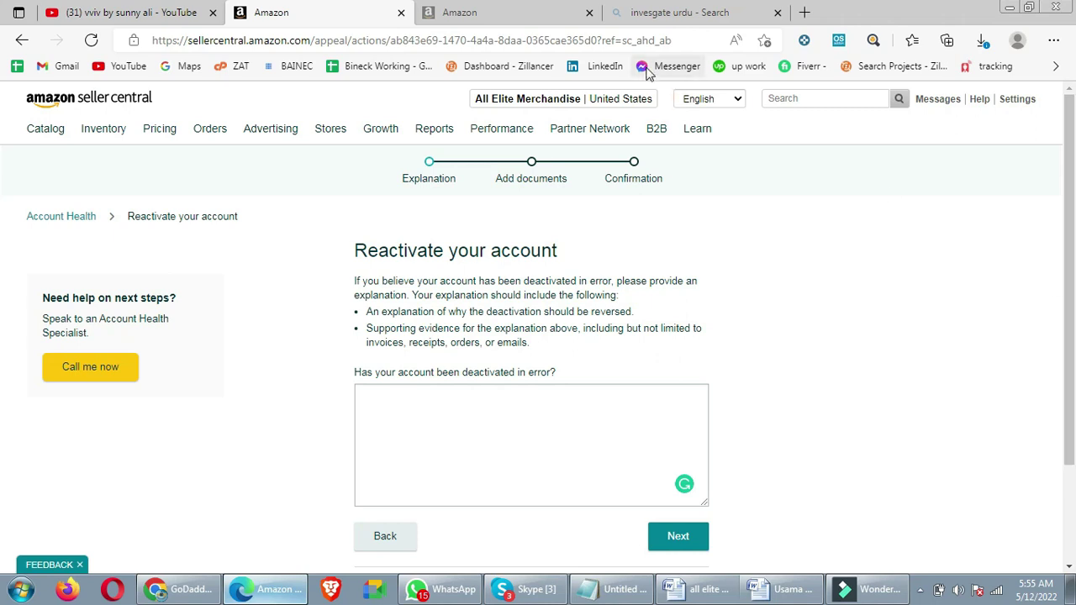
{"action": "mouse_move", "coordinate": [622, 99]}
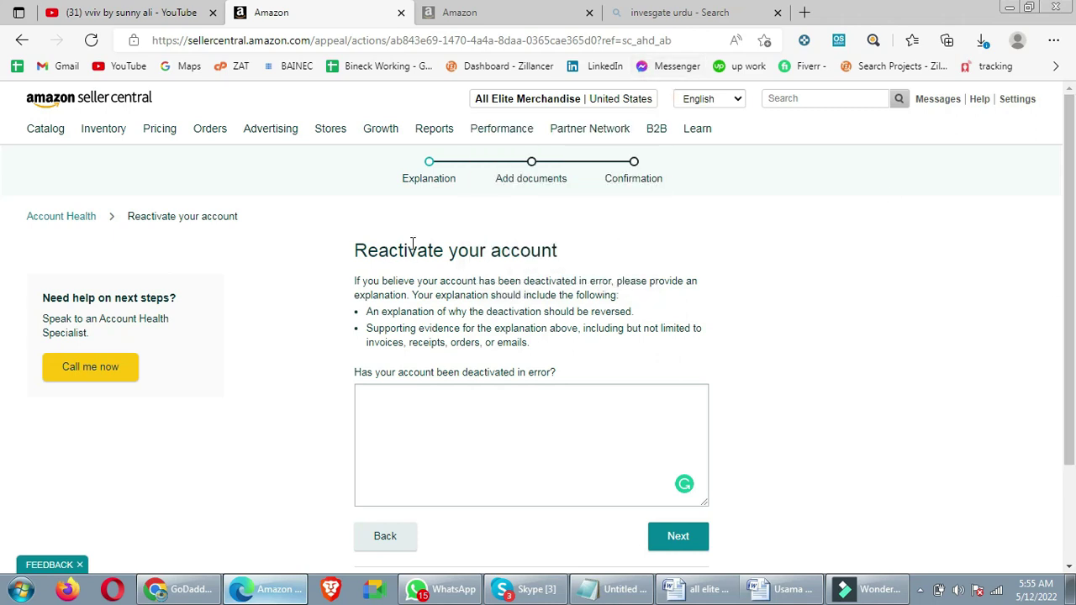
{"action": "mouse_move", "coordinate": [512, 137]}
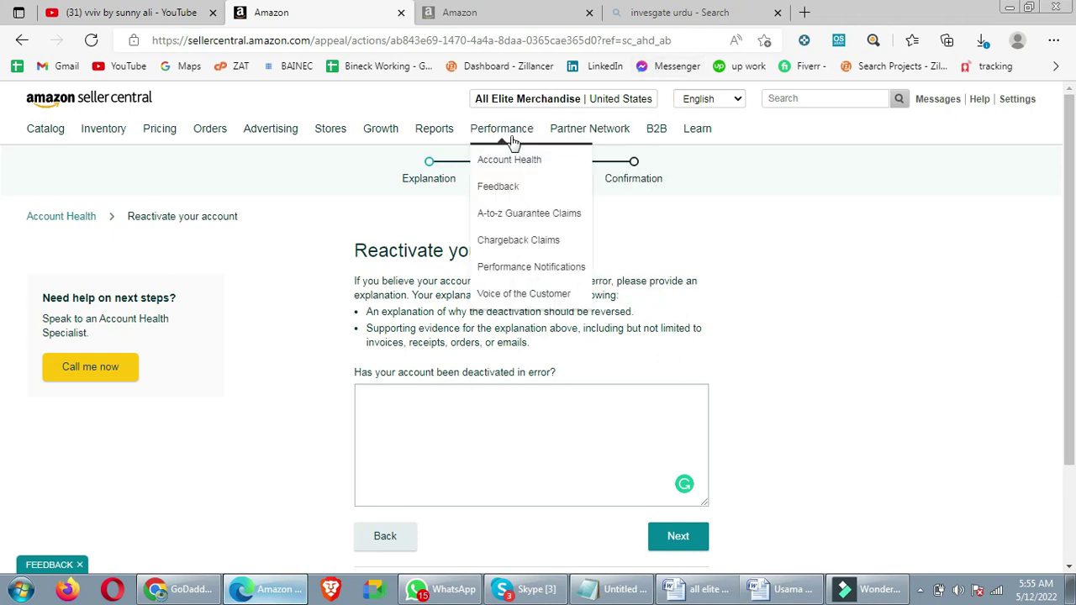
Open Performance Notifications and the 'Your Amazon.com seller account has been deactivated' notice
{"action": "left_click", "coordinate": [512, 275]}
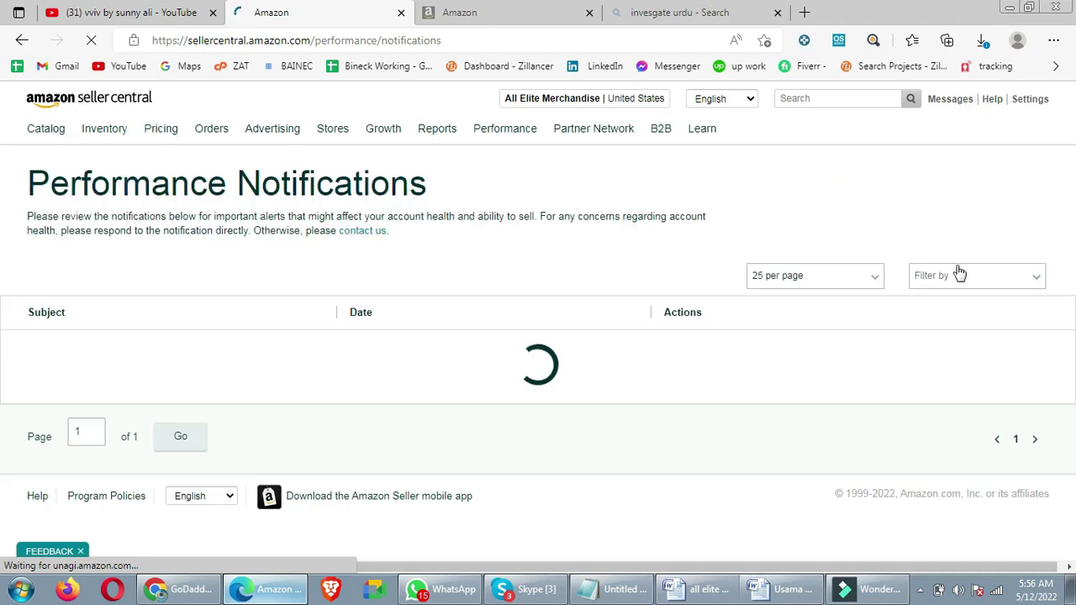
{"action": "scroll", "coordinate": [3, 286], "scroll_direction": "down", "scroll_amount": 2}
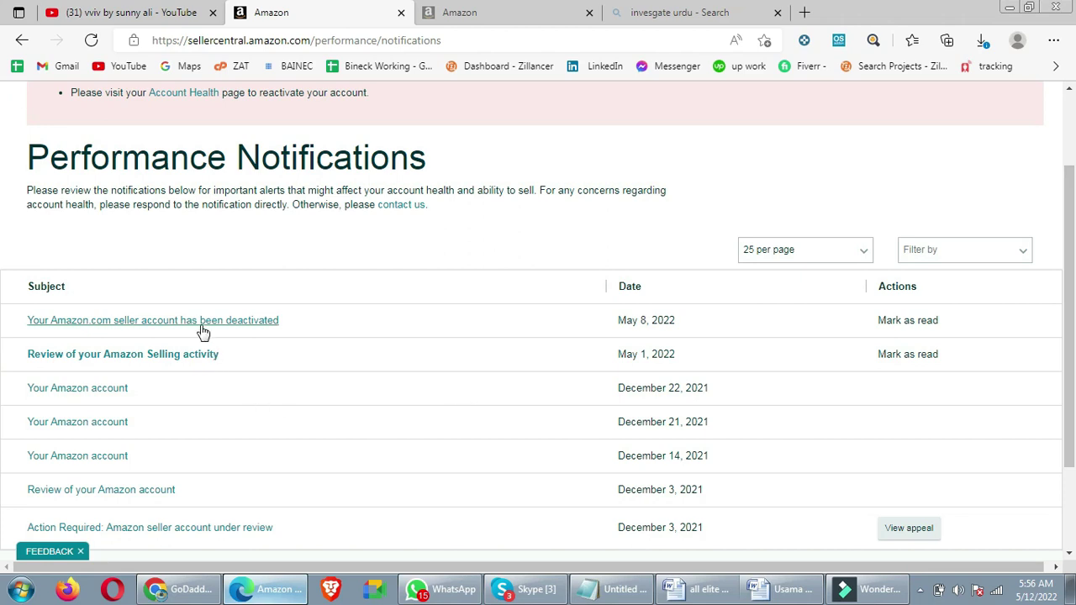
{"action": "left_click", "coordinate": [274, 325]}
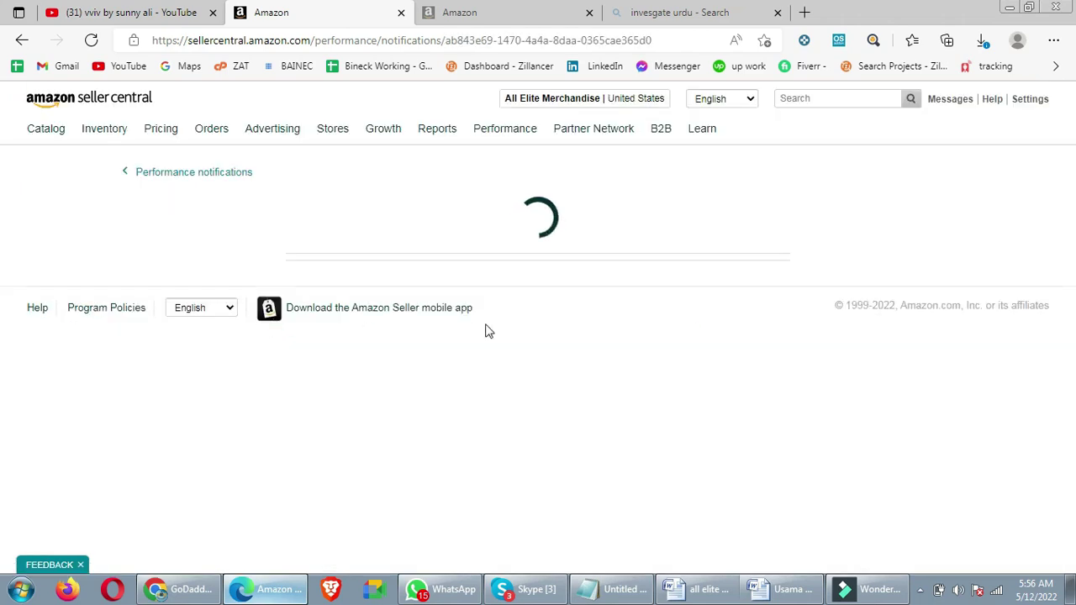
{"action": "scroll", "coordinate": [511, 382], "scroll_direction": "down", "scroll_amount": 3}
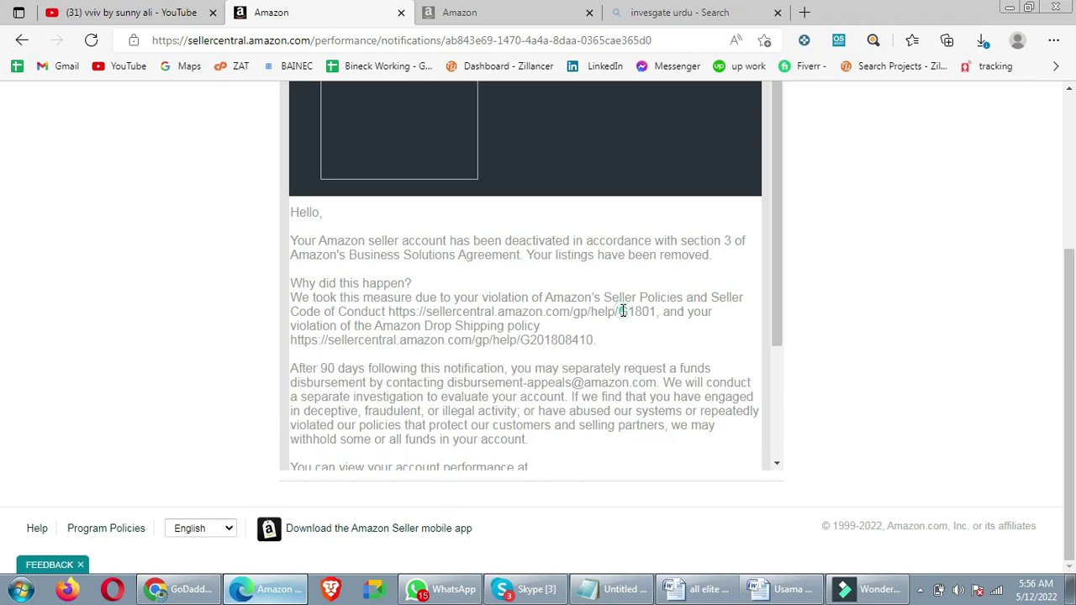
Pick out the cited policy codes G1801 and G201808410 in the notice's help links
{"action": "left_click_drag", "start_coordinate": [620, 311], "coordinate": [657, 319]}
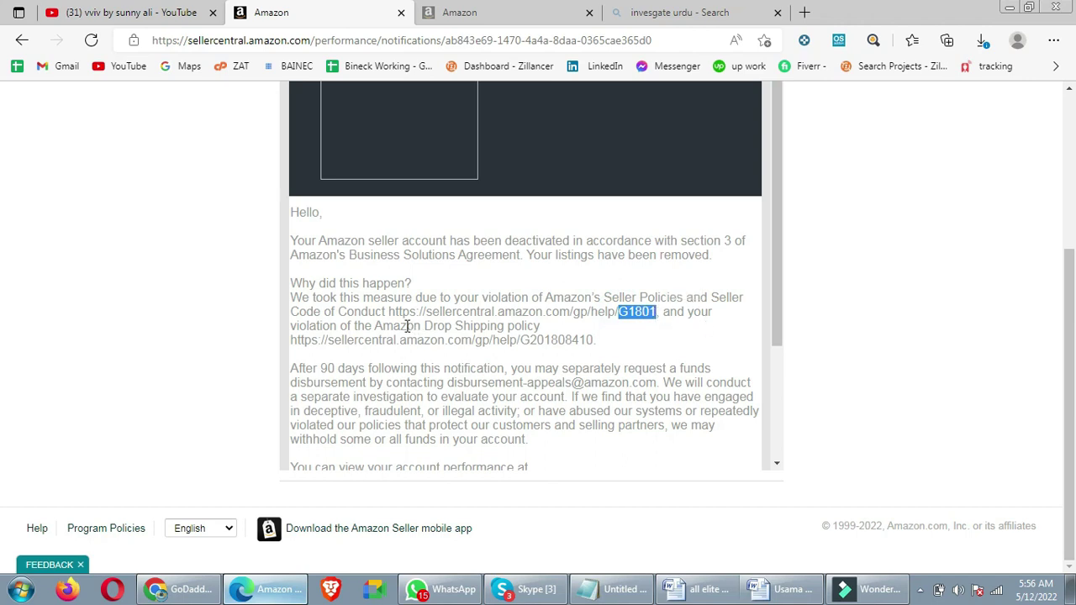
{"action": "left_click", "coordinate": [564, 329]}
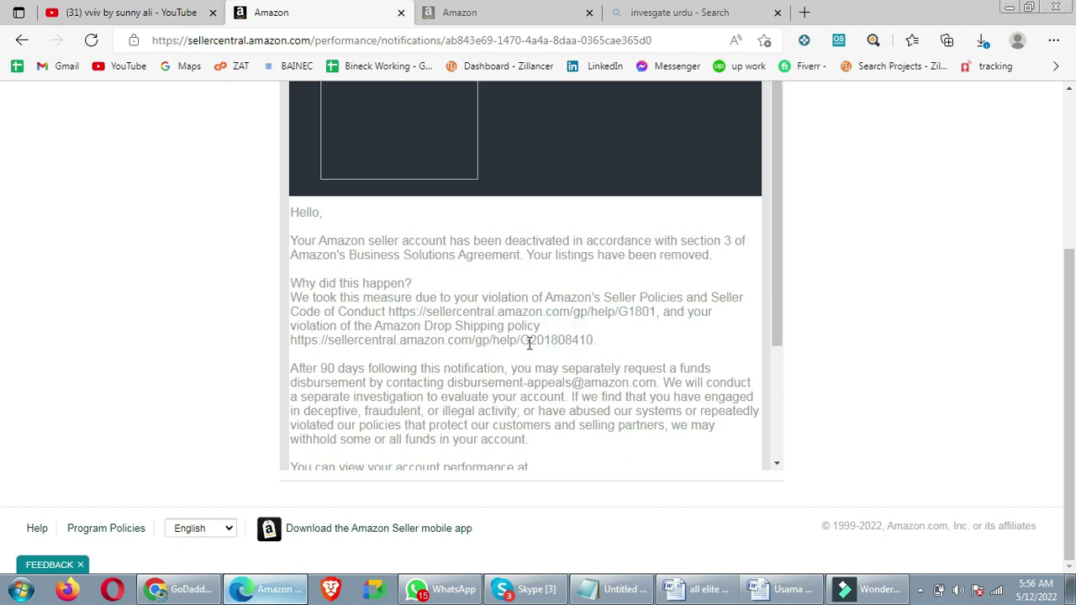
{"action": "left_click", "coordinate": [526, 340]}
{"action": "double_click", "coordinate": [526, 340]}
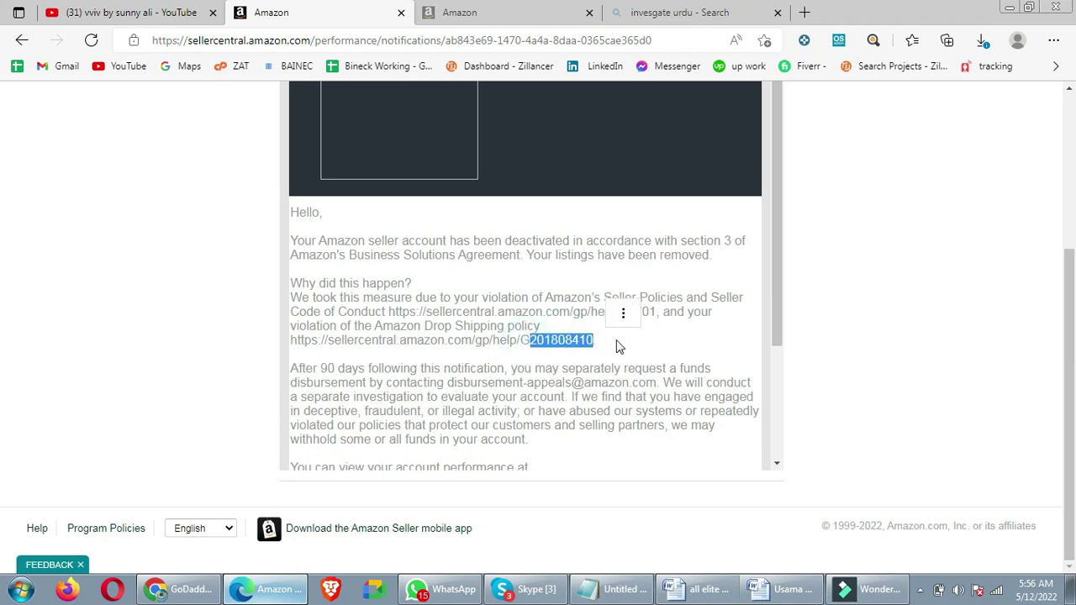
{"action": "left_click", "coordinate": [618, 345]}
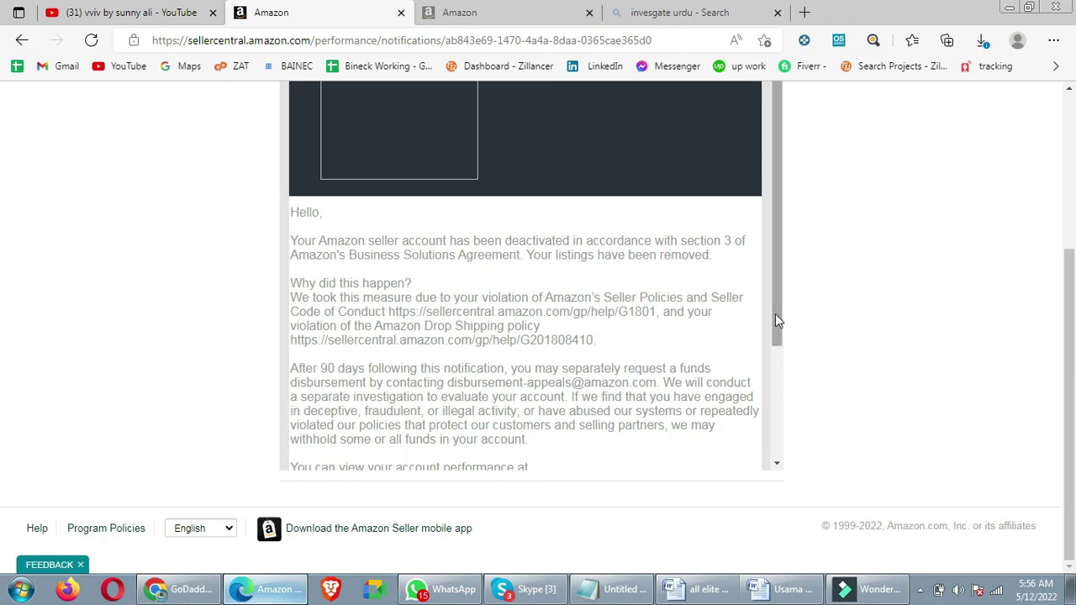
{"action": "left_click_drag", "start_coordinate": [775, 314], "coordinate": [795, 300]}
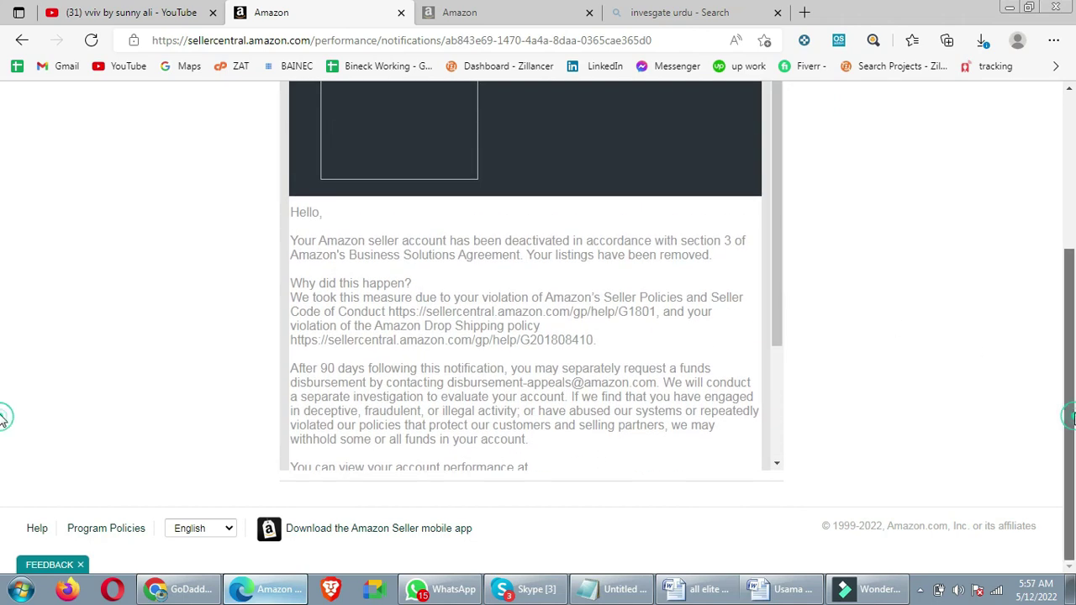
{"action": "scroll", "coordinate": [4, 378], "scroll_direction": "up", "scroll_amount": 3}
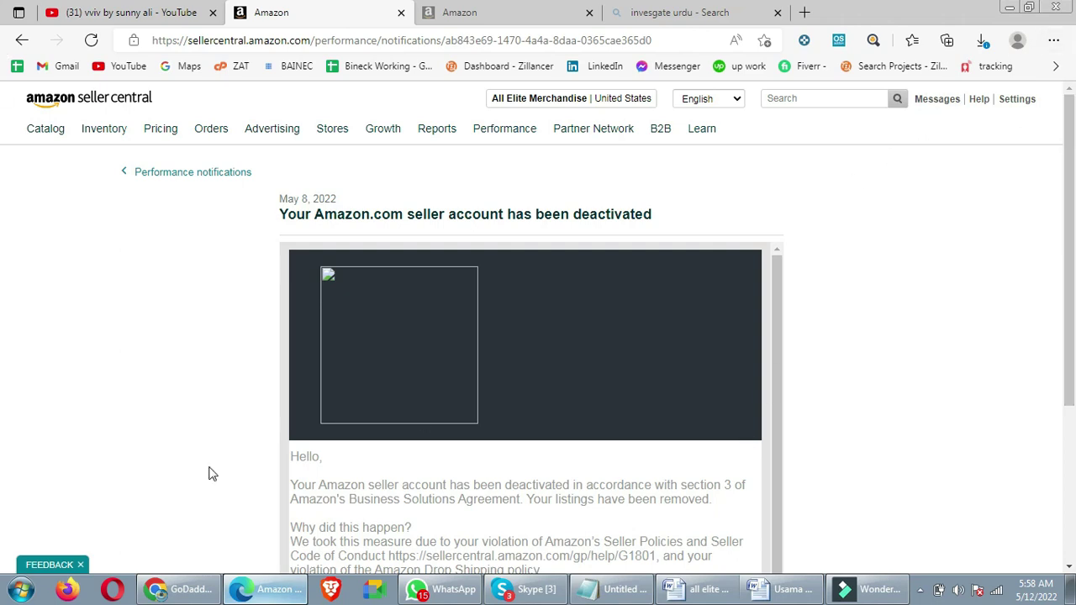
Launch Microsoft Office Word 2007 from the Start menu and maximize the Document3 window
{"action": "left_click", "coordinate": [21, 589]}
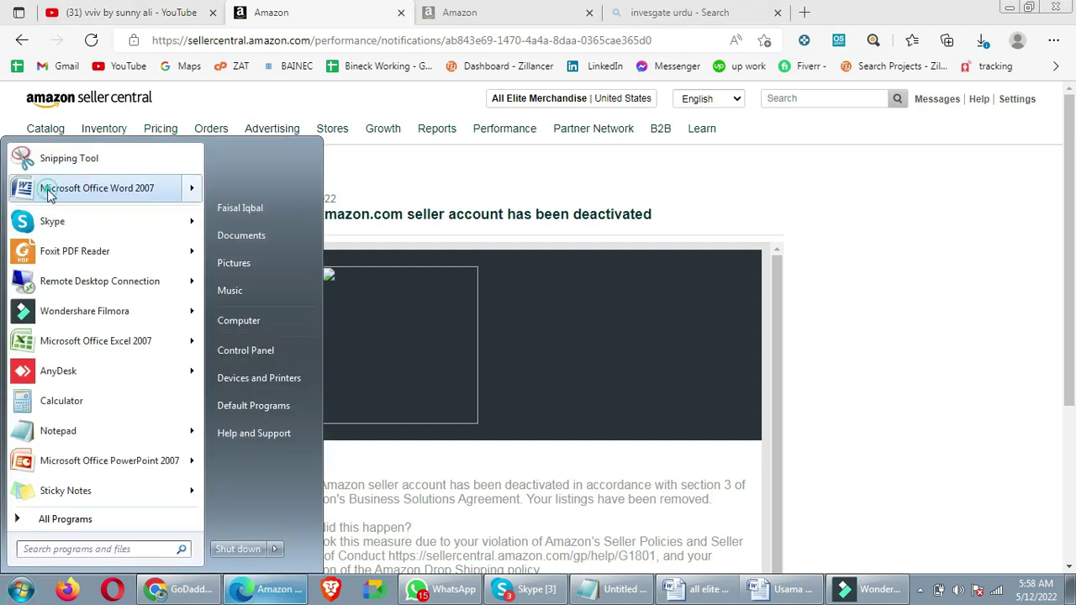
{"action": "left_click", "coordinate": [48, 190]}
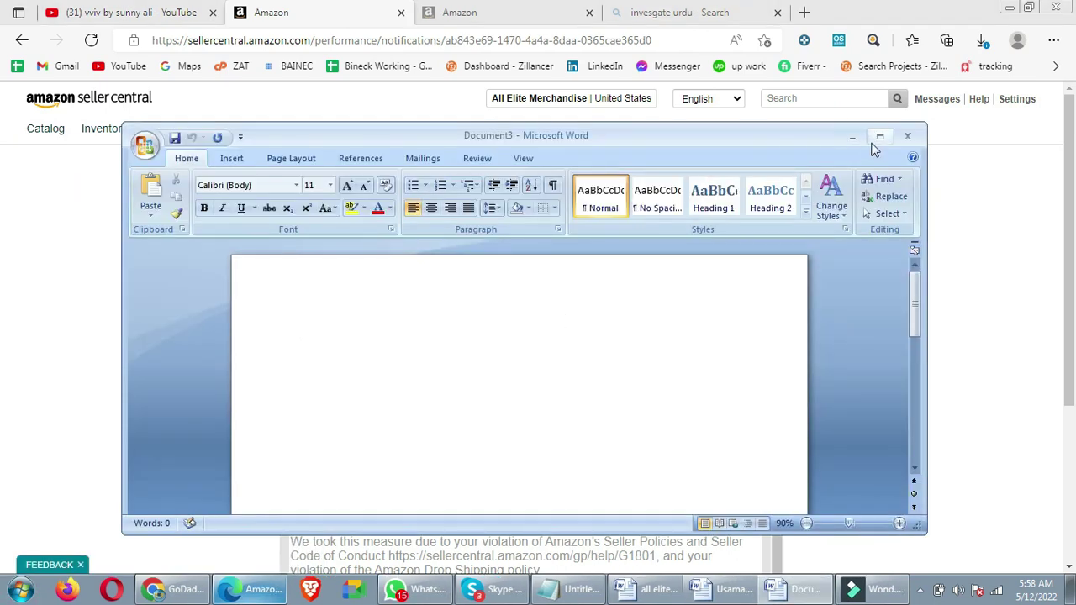
{"action": "left_click", "coordinate": [878, 137]}
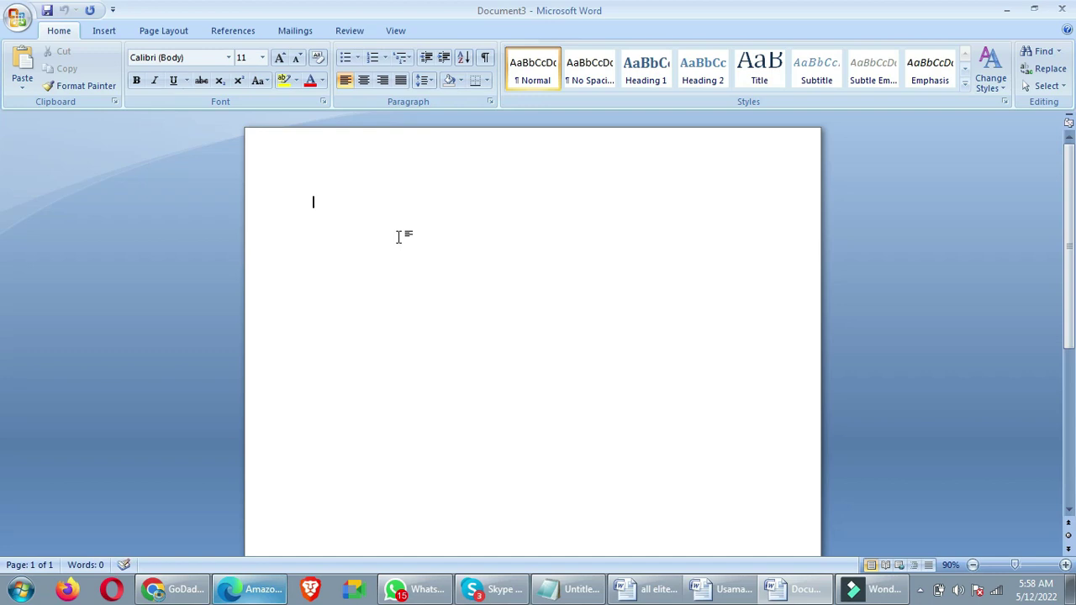
Type 'email read', turn it into a bulleted list, and add 'call to amazon' as the second bullet
{"action": "type", "text": "email read"}
{"action": "left_click", "coordinate": [345, 57]}
{"action": "left_click_drag", "start_coordinate": [310, 202], "coordinate": [375, 243]}
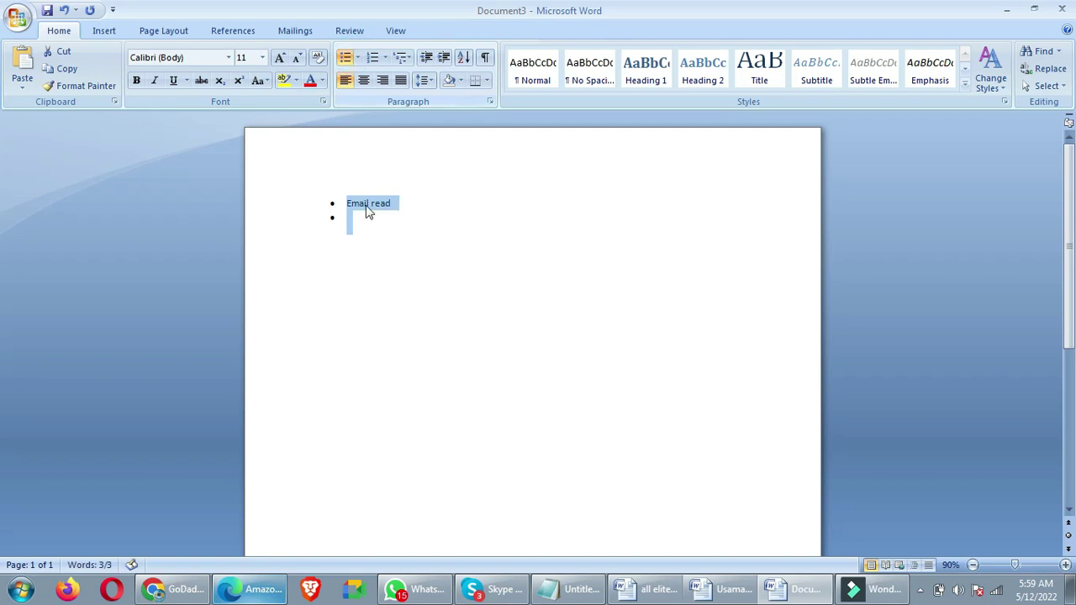
{"action": "left_click", "coordinate": [396, 208]}
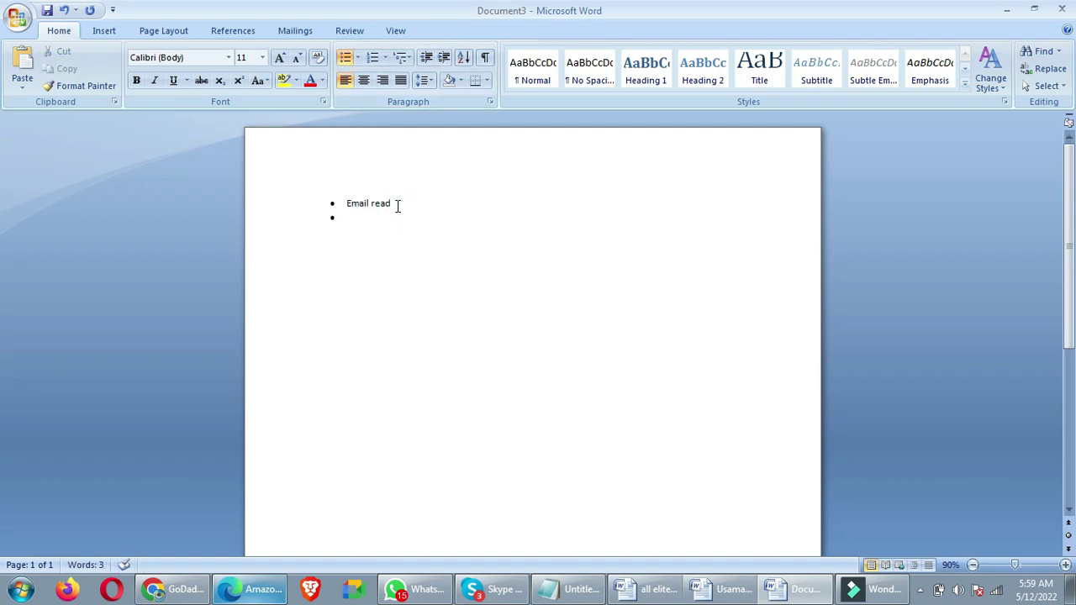
{"action": "type", "text": "call to amazon"}
{"action": "left_click", "coordinate": [419, 205]}
Add 'POA' as a third bullet below Call to amazon and start an empty fourth bullet
{"action": "left_click", "coordinate": [415, 219]}
{"action": "key", "text": "Return"}
{"action": "type", "text": "POA"}
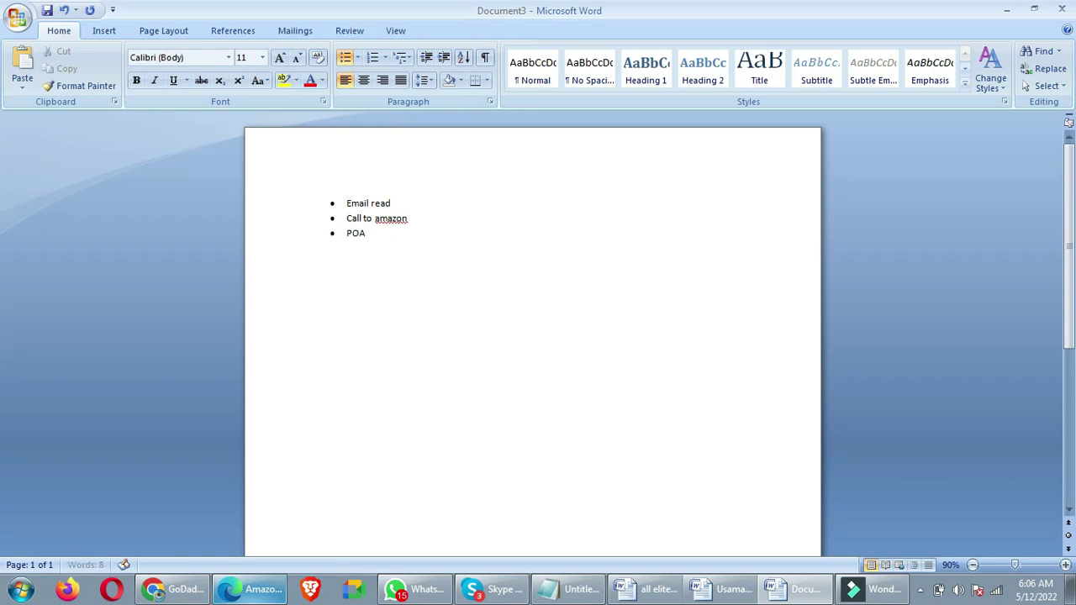
{"action": "key", "text": "Return"}
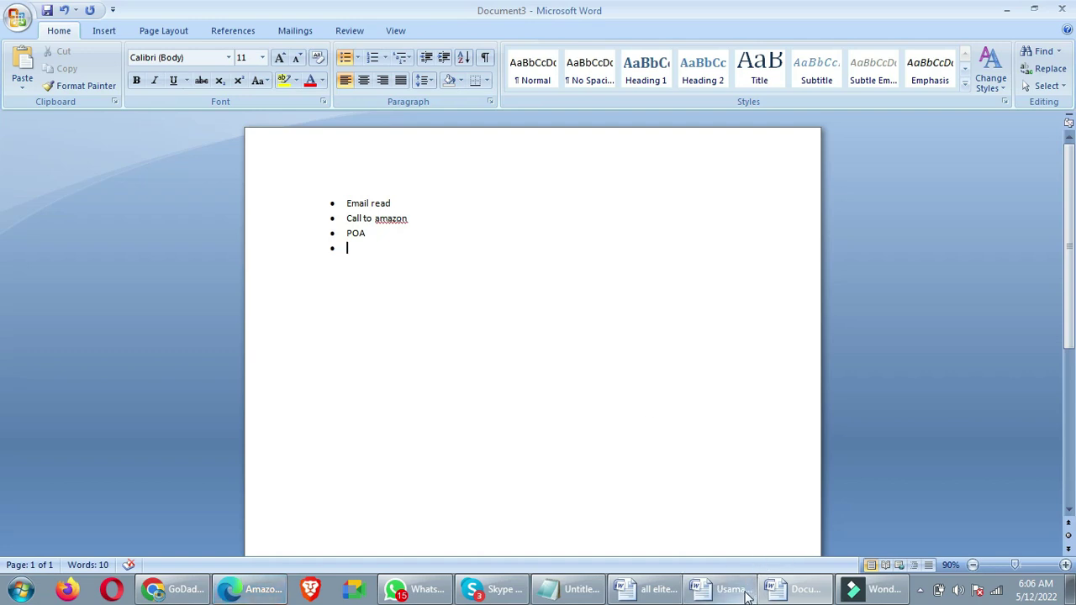
{"action": "left_click", "coordinate": [648, 588]}
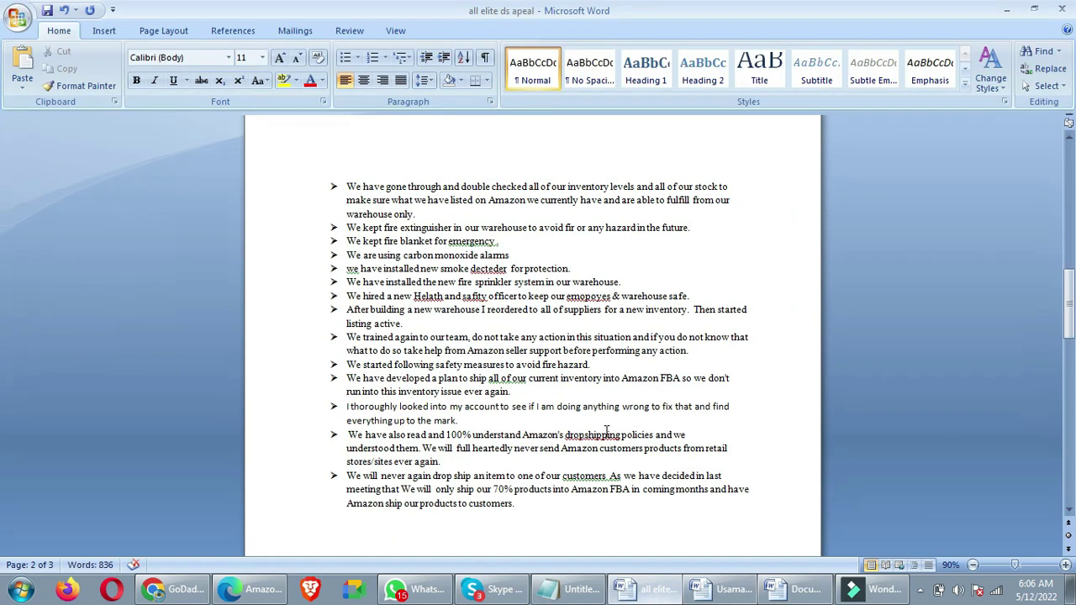
{"action": "left_click_drag", "start_coordinate": [1068, 303], "coordinate": [1068, 143]}
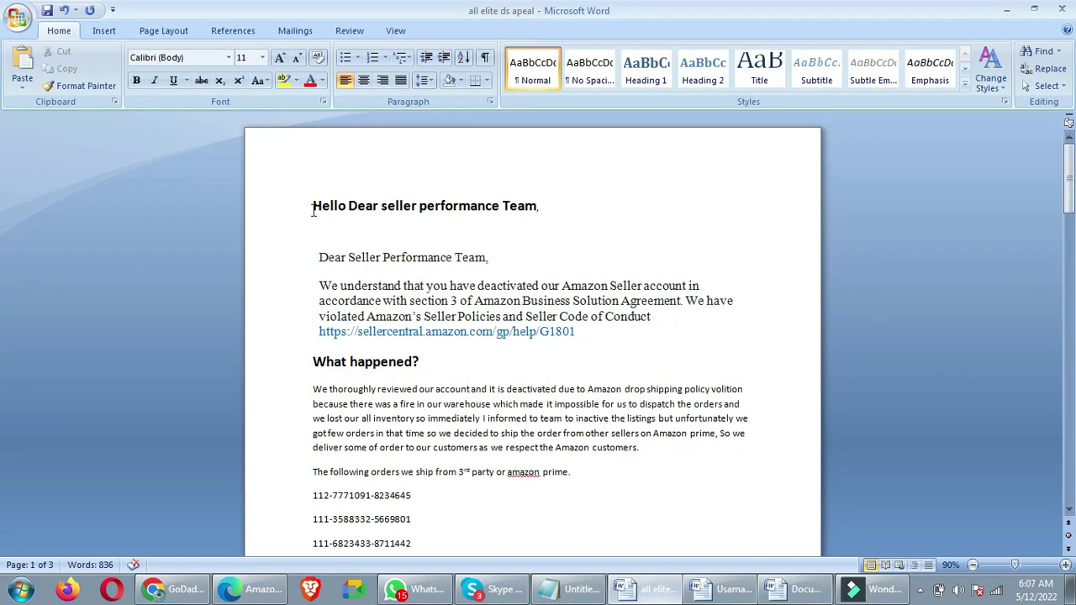
{"action": "left_click_drag", "start_coordinate": [313, 210], "coordinate": [522, 213]}
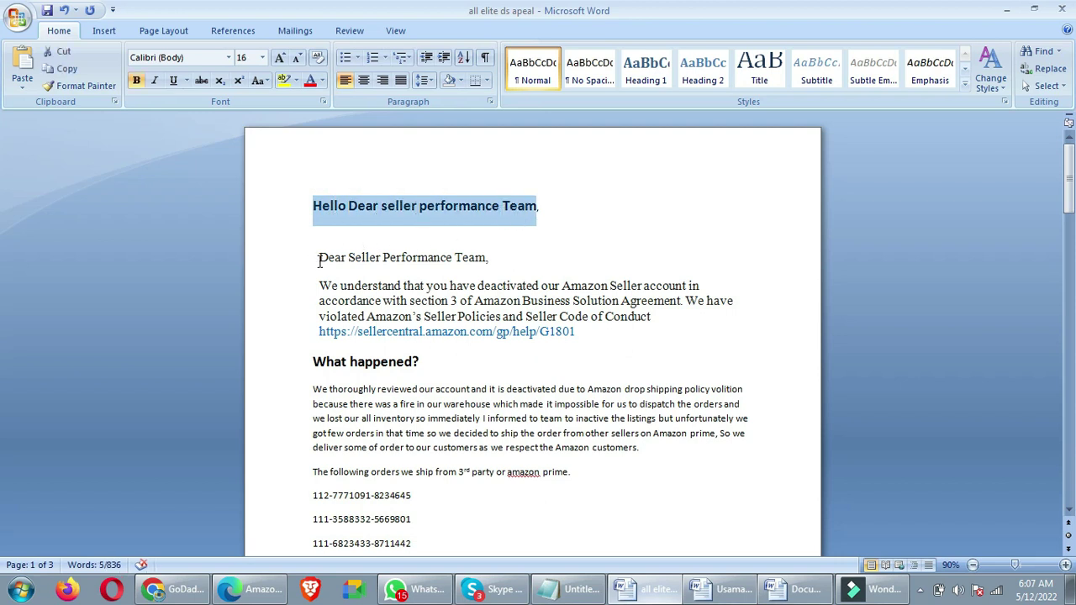
{"action": "left_click_drag", "start_coordinate": [318, 261], "coordinate": [629, 340]}
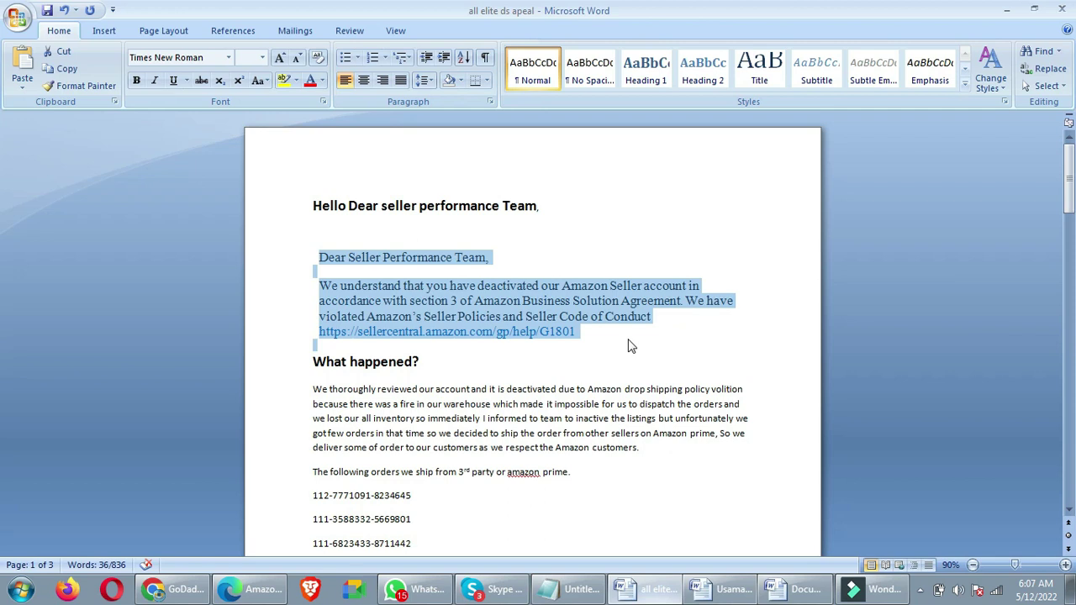
{"action": "left_click", "coordinate": [605, 337]}
{"action": "left_click_drag", "start_coordinate": [582, 333], "coordinate": [321, 338]}
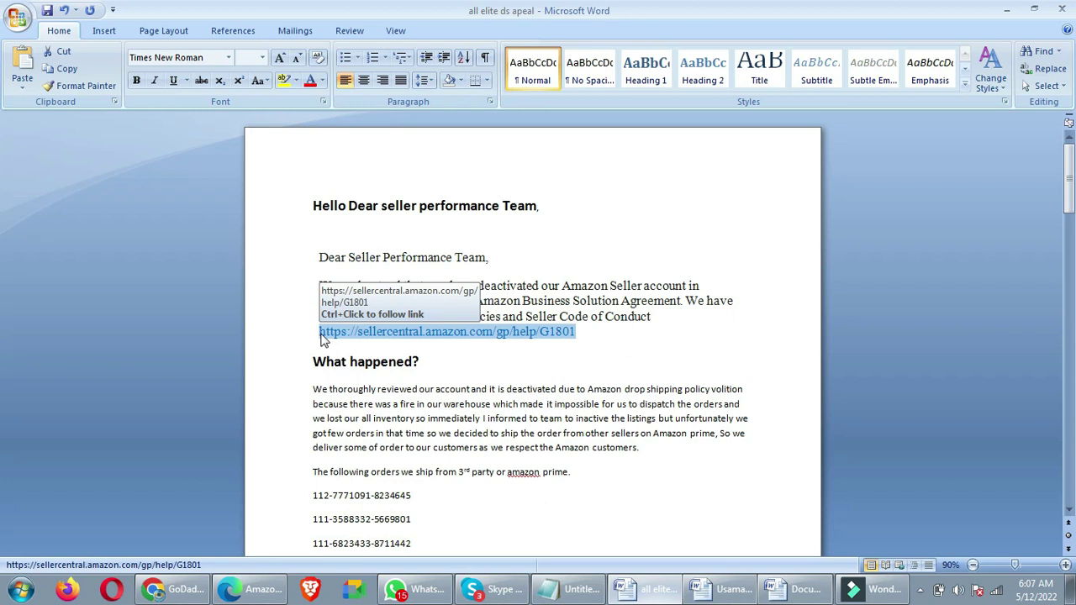
{"action": "left_click", "coordinate": [252, 591]}
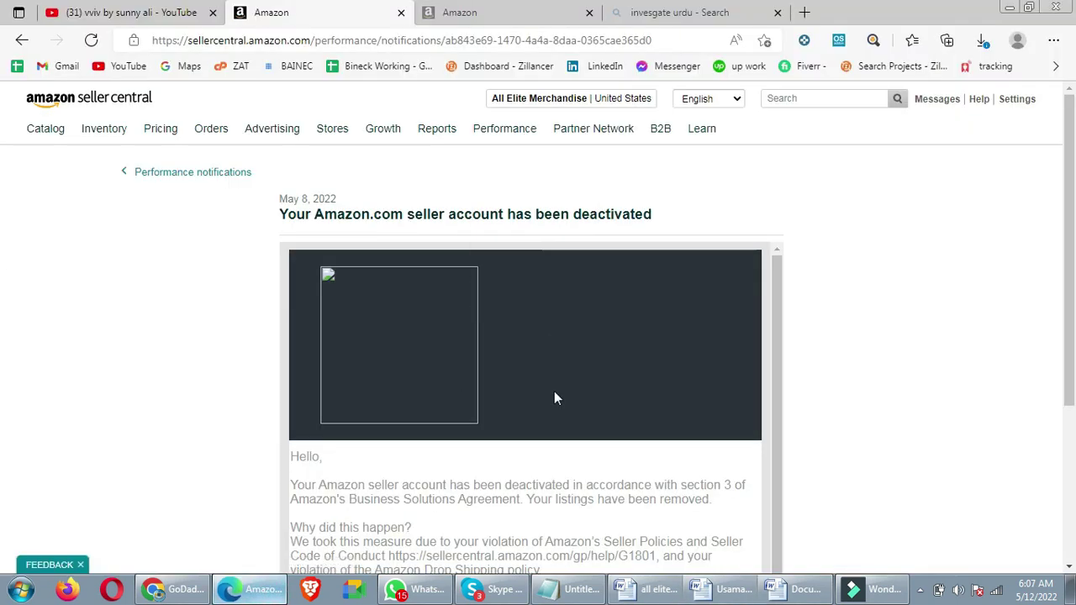
{"action": "scroll", "coordinate": [4, 277], "scroll_direction": "down", "scroll_amount": 2}
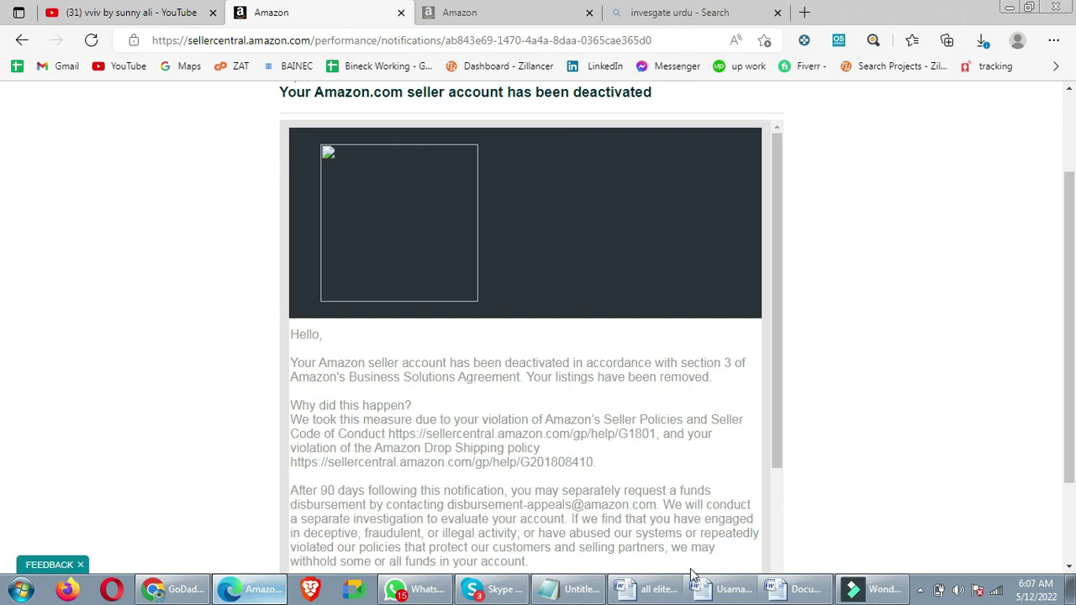
{"action": "left_click", "coordinate": [649, 594]}
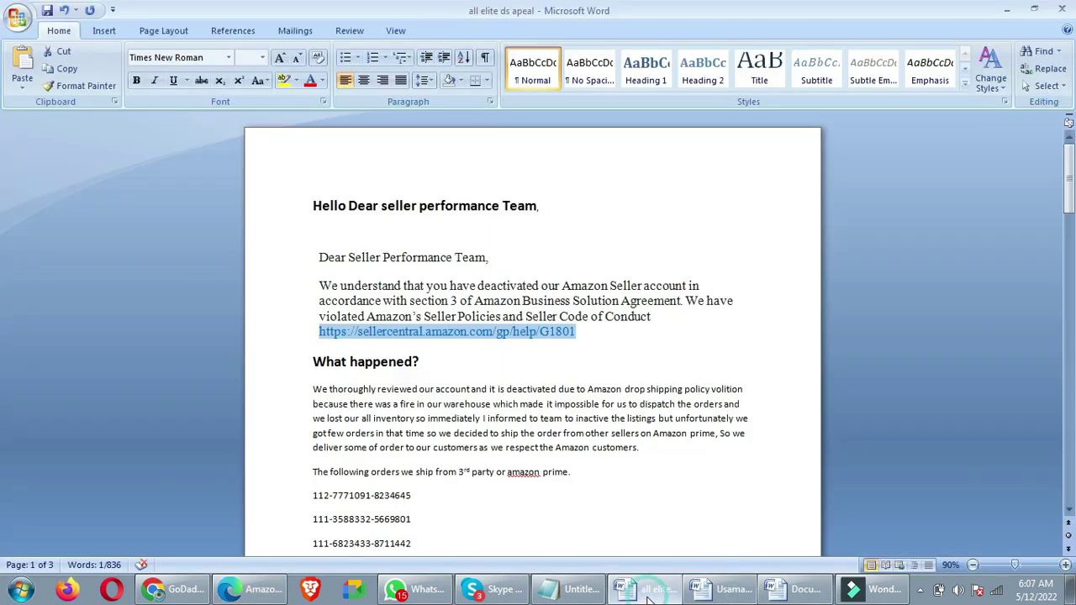
{"action": "left_click", "coordinate": [656, 357]}
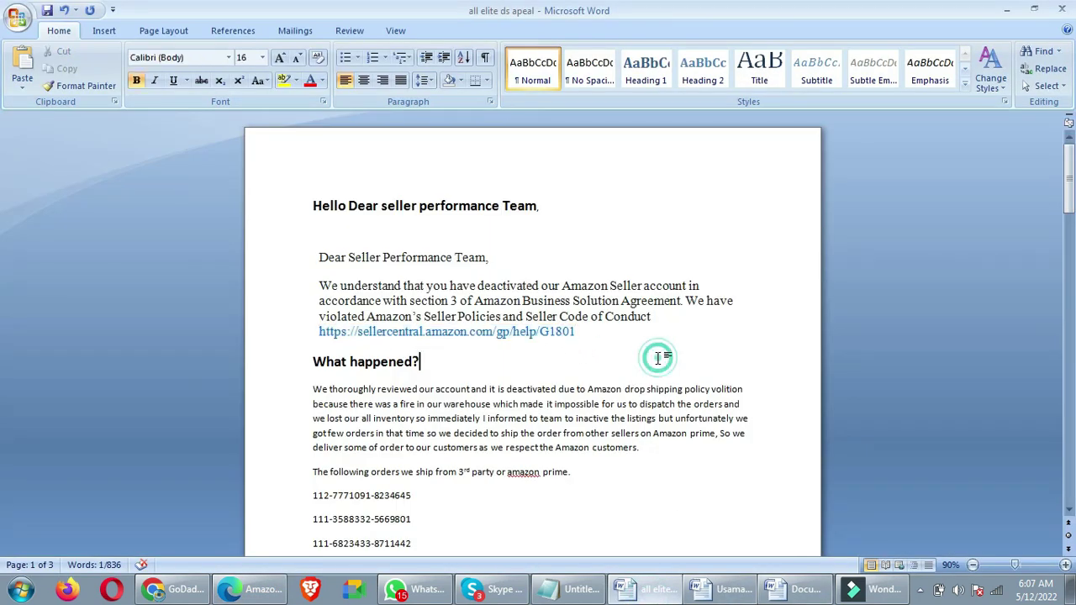
{"action": "left_click", "coordinate": [313, 389]}
{"action": "triple_click", "coordinate": [362, 454]}
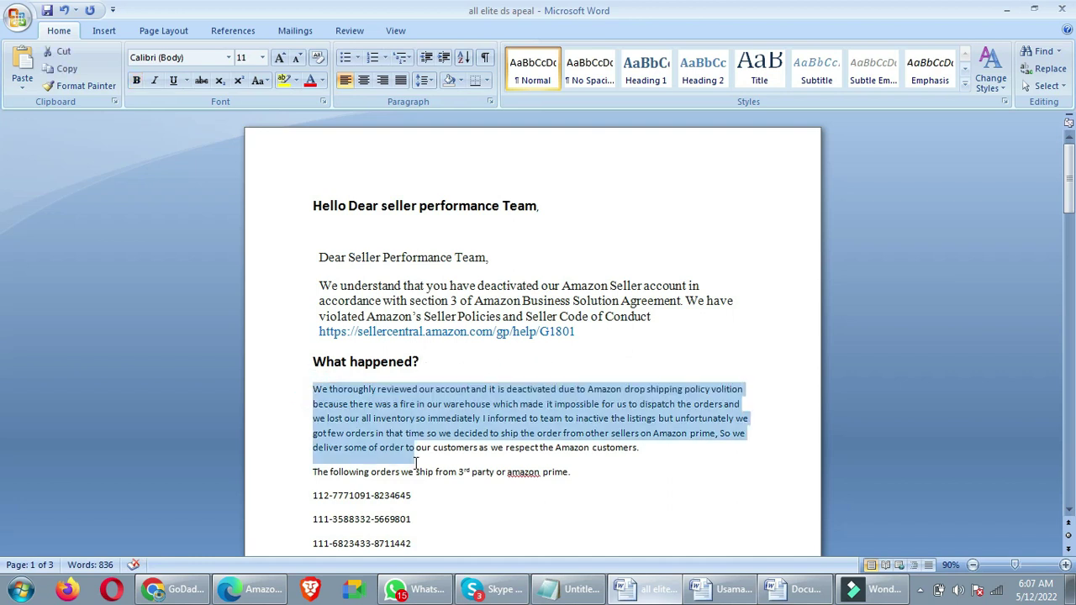
{"action": "left_click", "coordinate": [479, 478]}
{"action": "left_click_drag", "start_coordinate": [1069, 165], "coordinate": [1069, 189]}
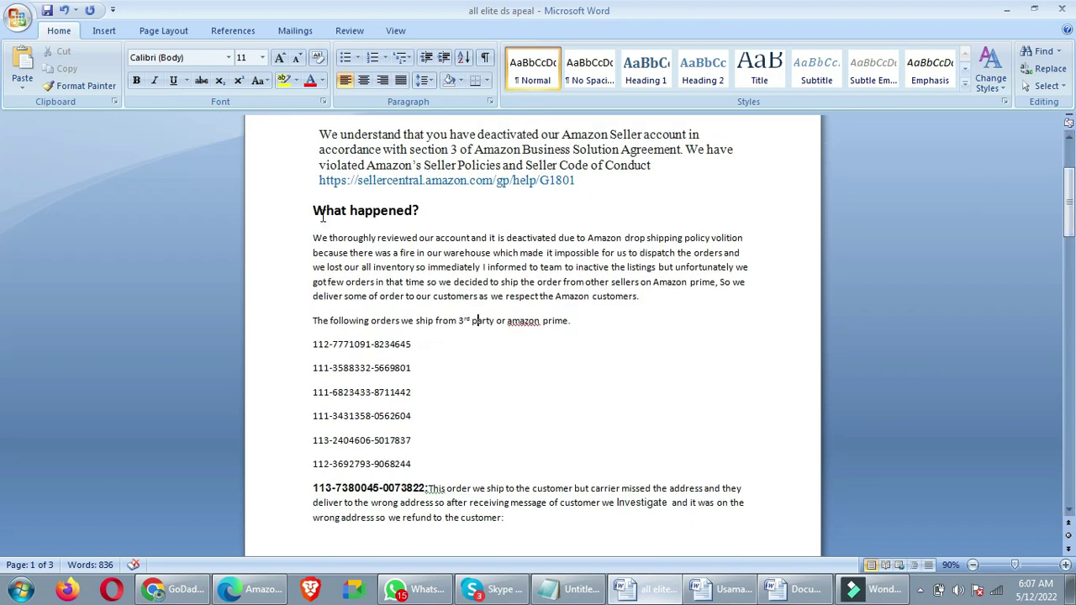
{"action": "left_click_drag", "start_coordinate": [313, 210], "coordinate": [597, 522]}
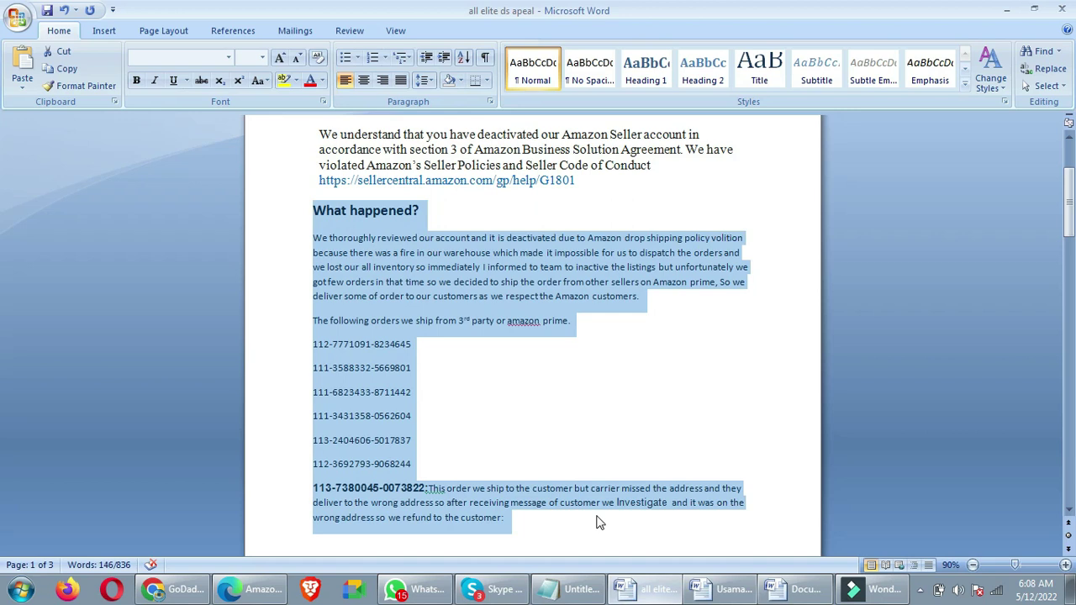
{"action": "left_click", "coordinate": [422, 269]}
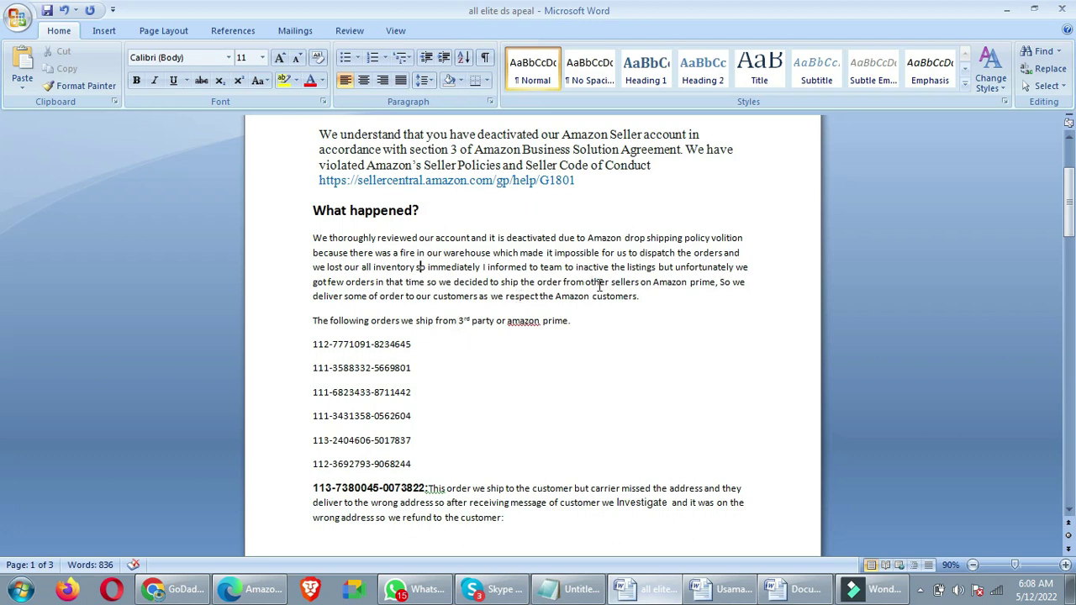
{"action": "left_click", "coordinate": [642, 296]}
{"action": "left_click", "coordinate": [656, 267]}
{"action": "left_click_drag", "start_coordinate": [488, 268], "coordinate": [655, 279]}
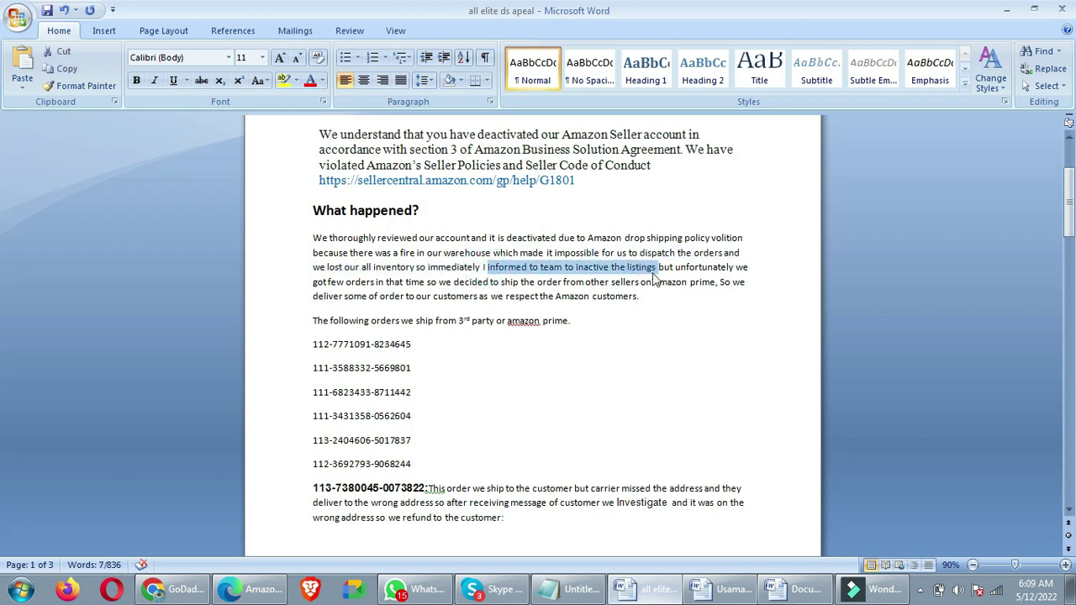
{"action": "left_click", "coordinate": [659, 282]}
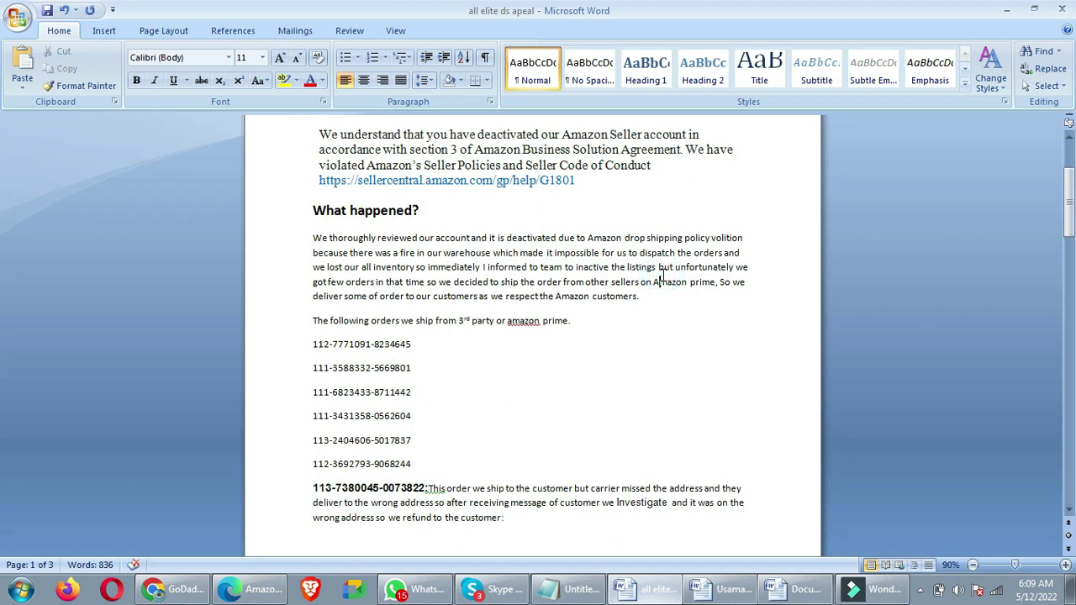
{"action": "left_click_drag", "start_coordinate": [659, 268], "coordinate": [493, 286]}
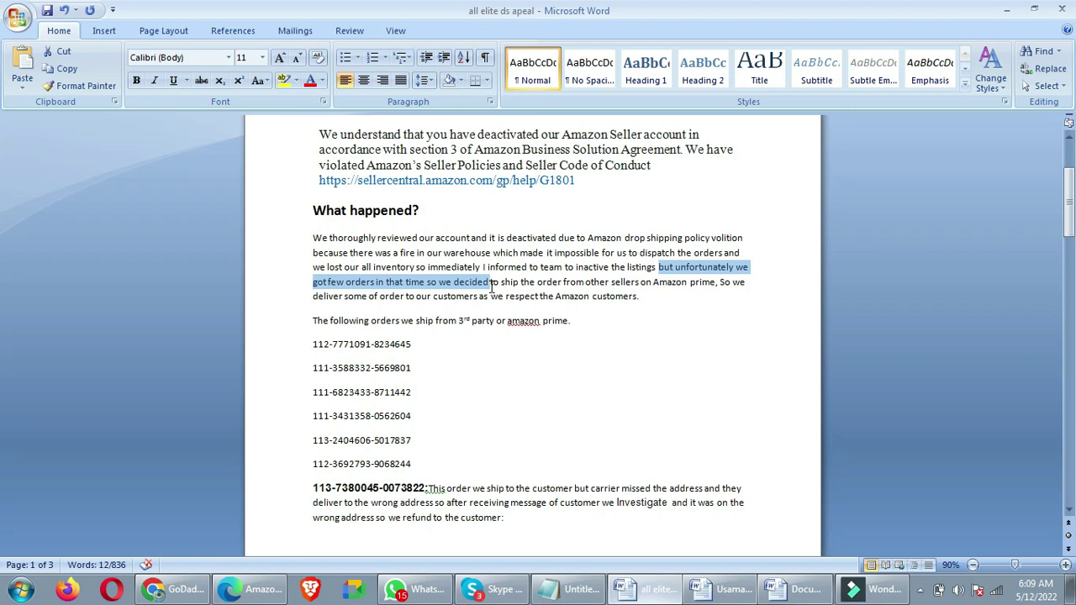
{"action": "left_click", "coordinate": [496, 296]}
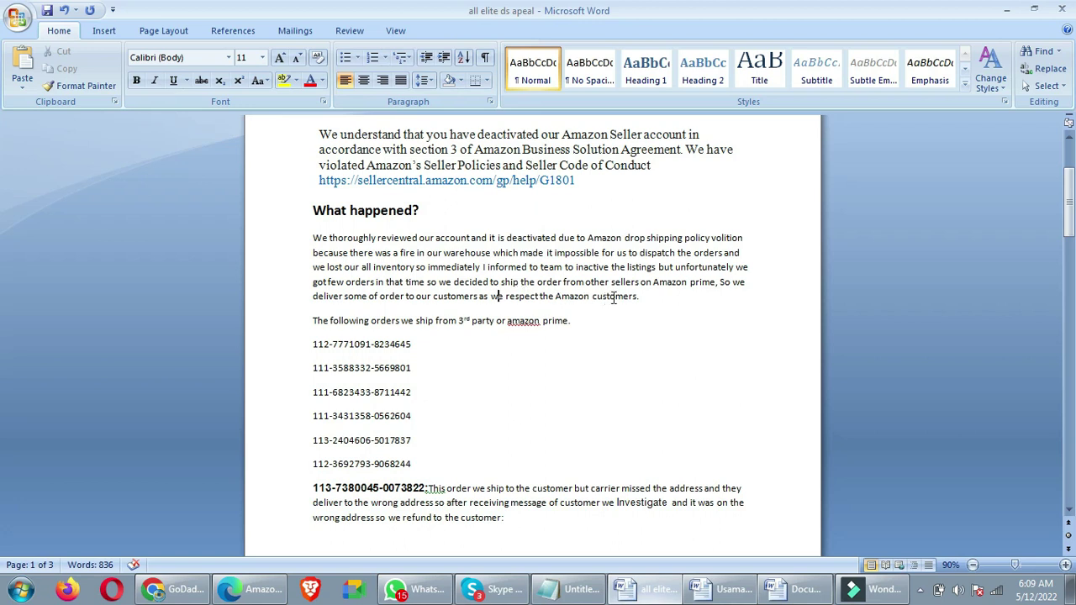
{"action": "left_click", "coordinate": [565, 283]}
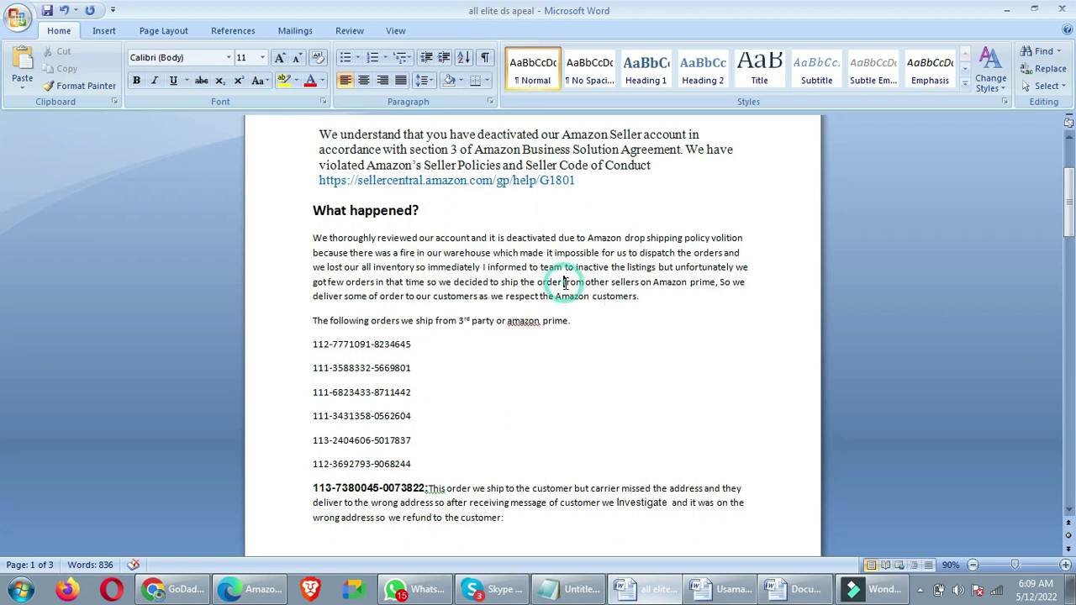
{"action": "left_click_drag", "start_coordinate": [611, 283], "coordinate": [710, 291]}
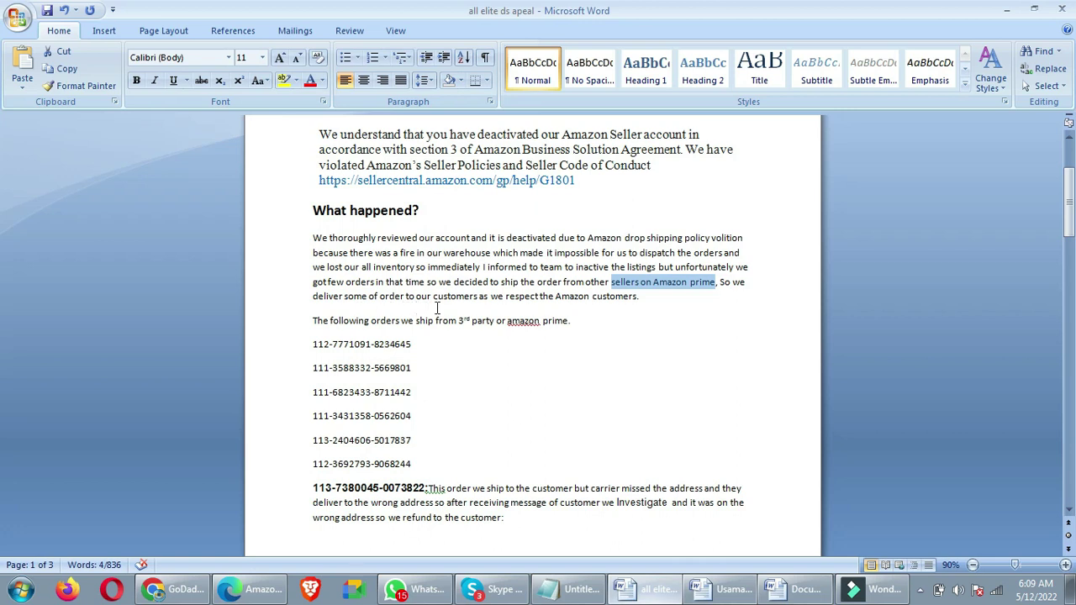
{"action": "left_click", "coordinate": [652, 308]}
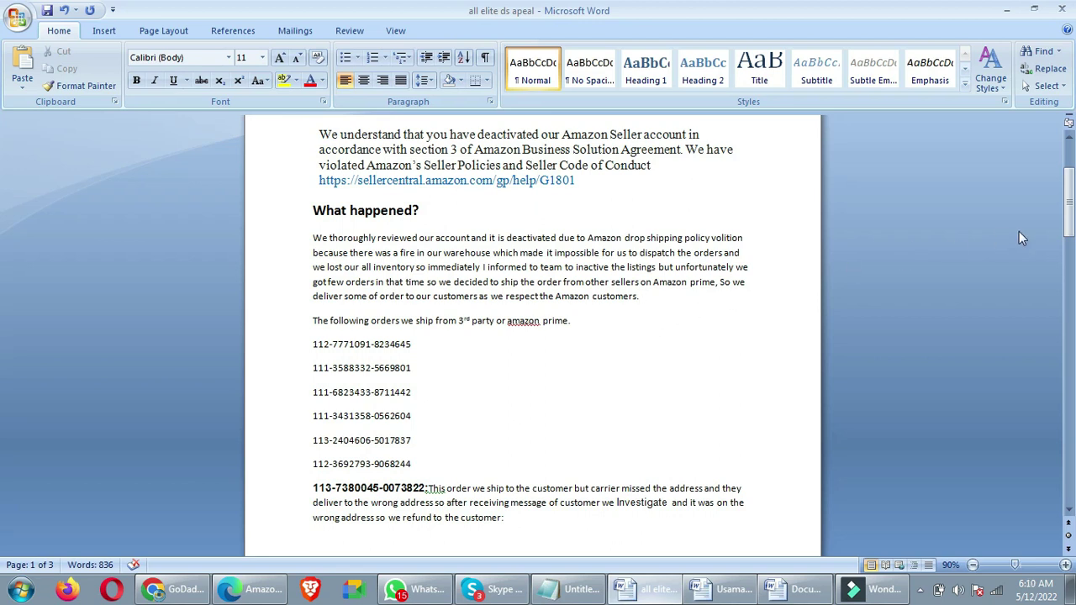
{"action": "left_click_drag", "start_coordinate": [1067, 202], "coordinate": [2, 244]}
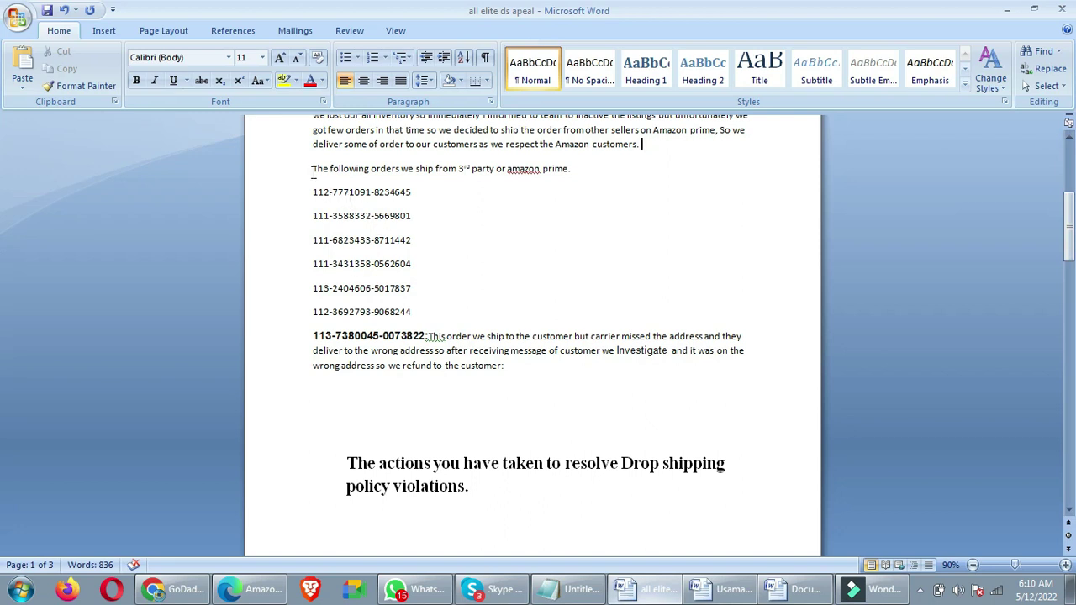
Review the letter's order list and other-seller order numbers, then switch to the browser's deactivation notice
{"action": "left_click_drag", "start_coordinate": [313, 172], "coordinate": [554, 378]}
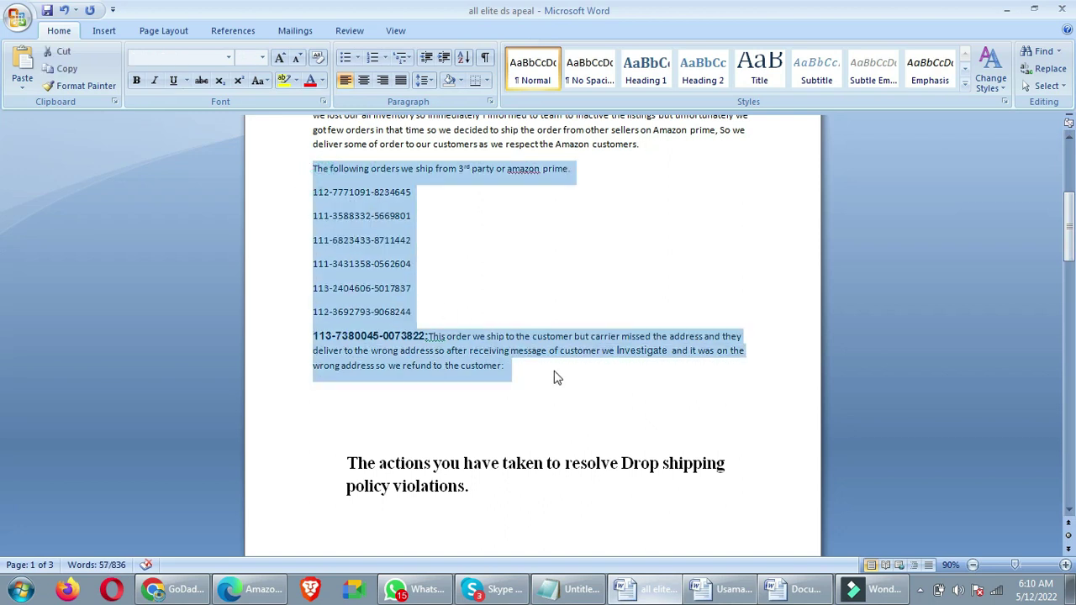
{"action": "left_click", "coordinate": [554, 378]}
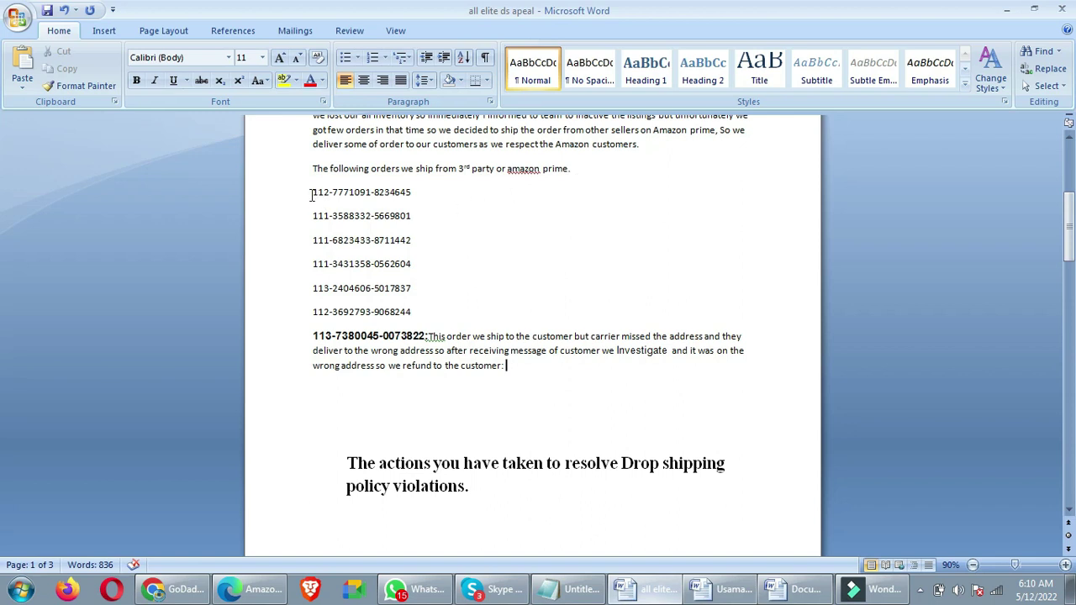
{"action": "left_click_drag", "start_coordinate": [309, 192], "coordinate": [418, 317]}
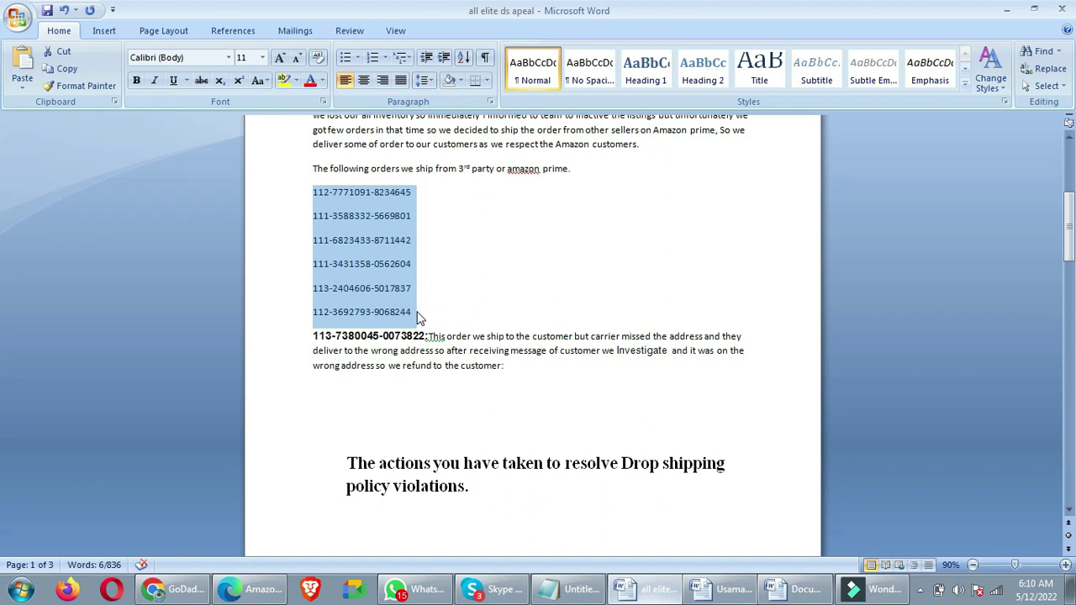
{"action": "left_click", "coordinate": [250, 588]}
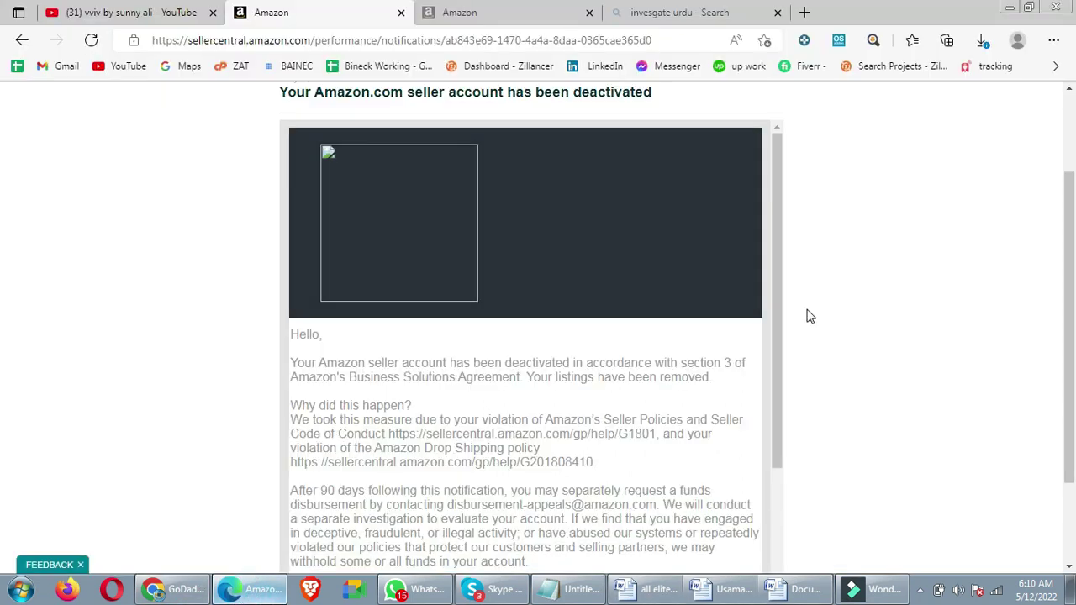
Open Performance > A-to-z Guarantee Claims in Seller Central
{"action": "scroll", "coordinate": [5, 285], "scroll_direction": "up", "scroll_amount": 3}
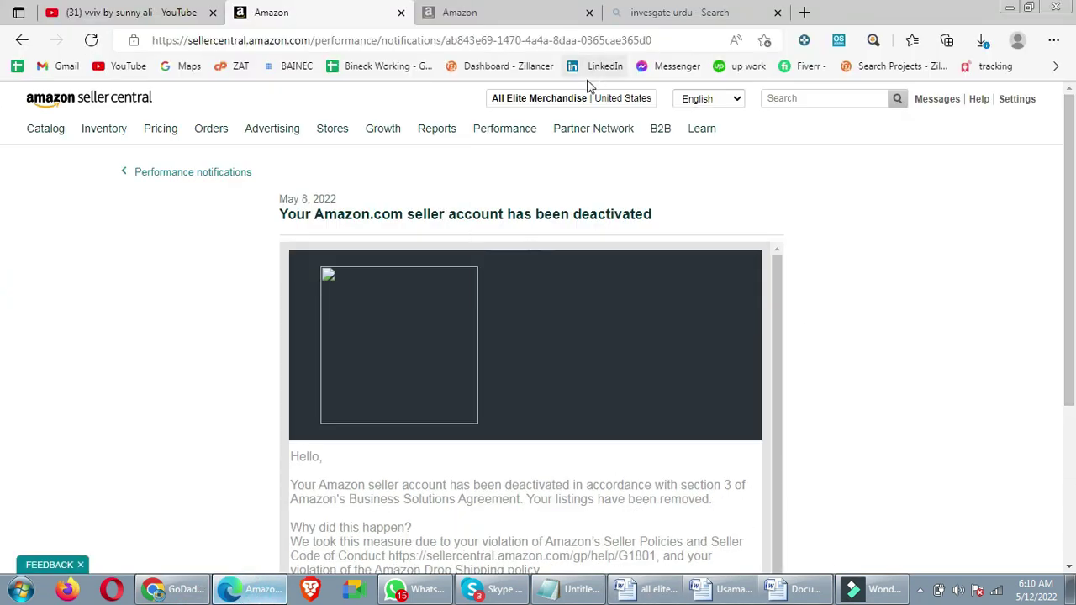
{"action": "mouse_move", "coordinate": [488, 142]}
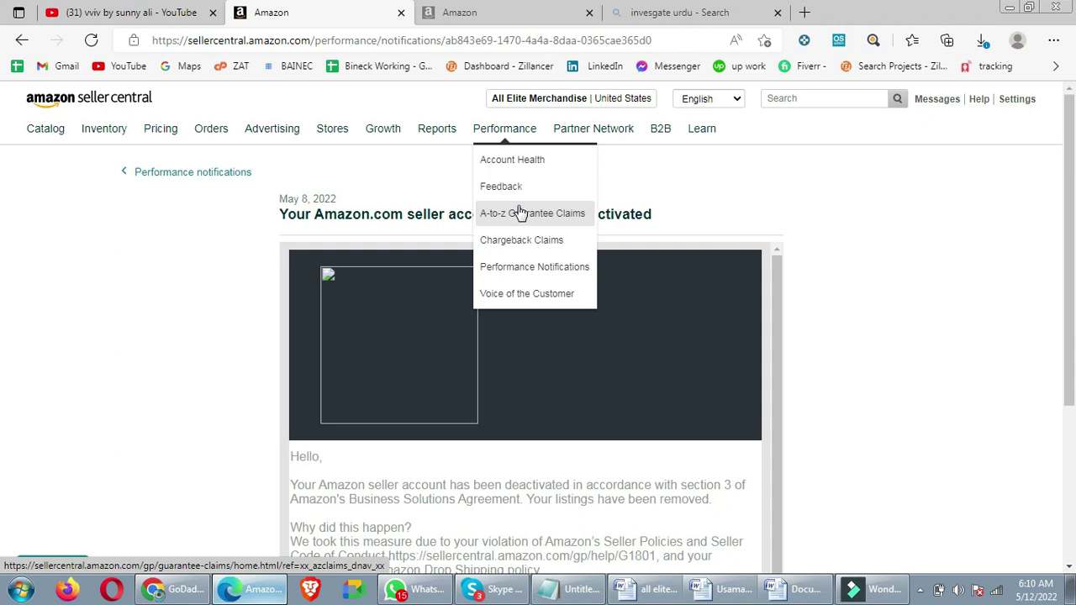
{"action": "left_click", "coordinate": [519, 212]}
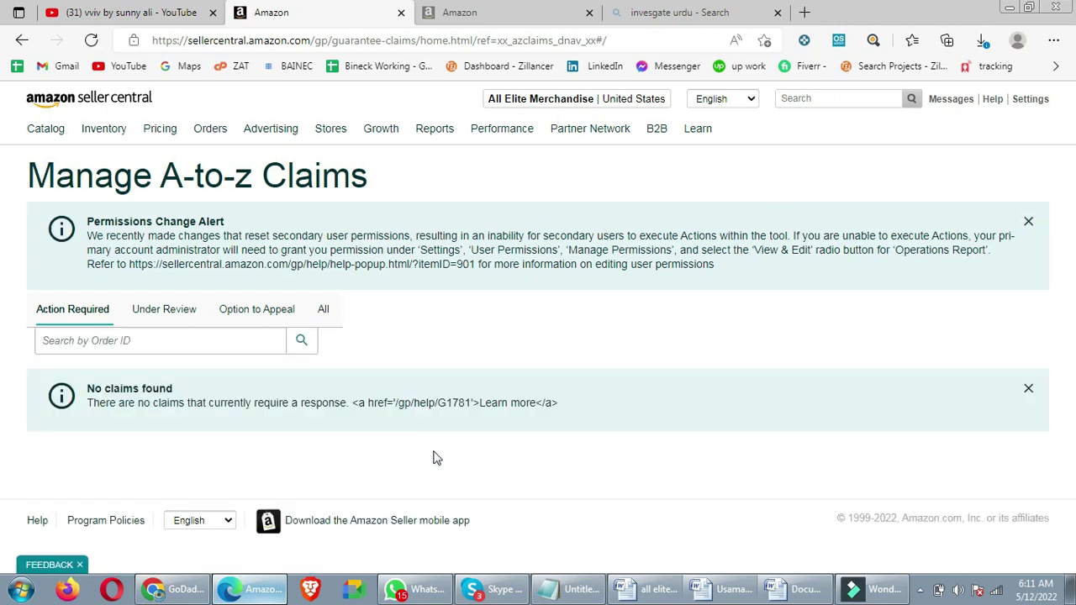
Switch the Manage A-to-z Claims page to the All tab and scroll through every claim
{"action": "left_click", "coordinate": [323, 319]}
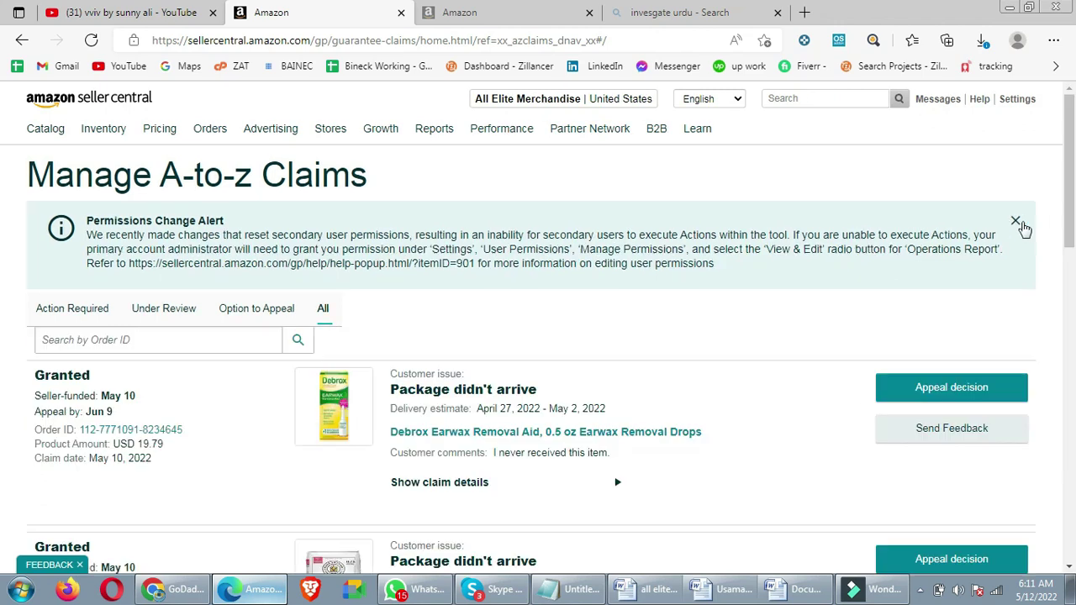
{"action": "scroll", "coordinate": [3, 202], "scroll_direction": "down", "scroll_amount": 4}
{"action": "scroll", "coordinate": [3, 259], "scroll_direction": "up", "scroll_amount": 2}
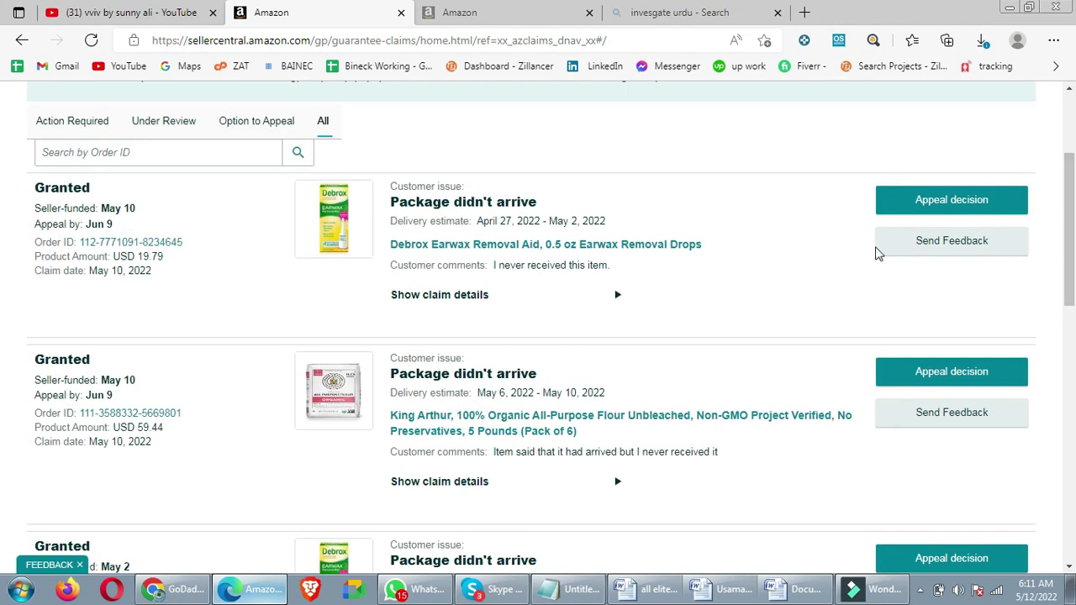
{"action": "scroll", "coordinate": [3, 336], "scroll_direction": "down", "scroll_amount": 8}
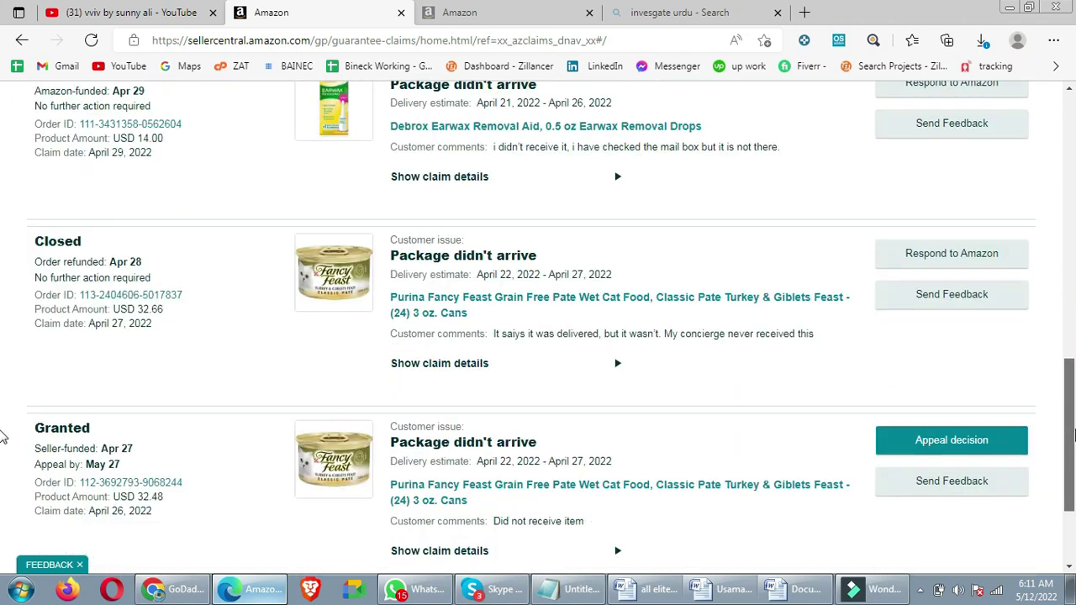
{"action": "scroll", "coordinate": [3, 433], "scroll_direction": "down", "scroll_amount": 2}
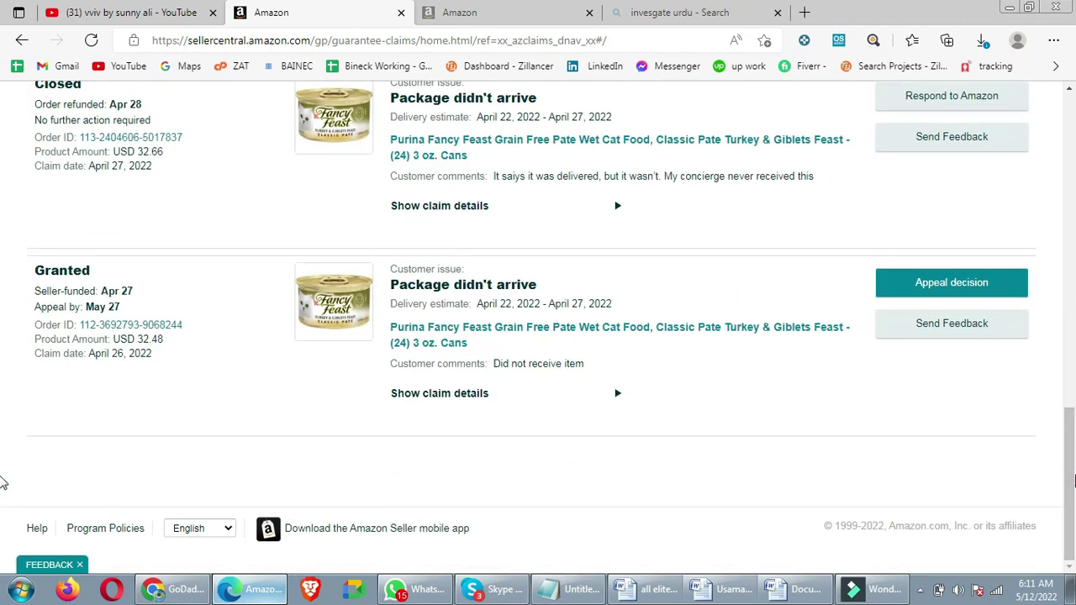
{"action": "scroll", "coordinate": [3, 479], "scroll_direction": "up", "scroll_amount": 2}
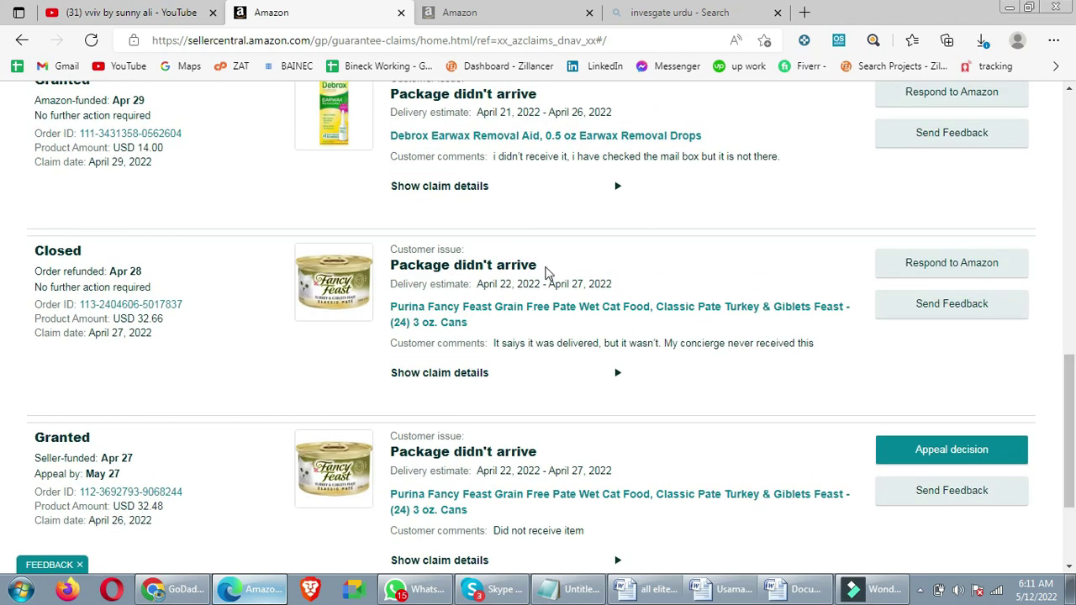
Highlight a closed claim's 'Package didn't arrive' issue and keep reviewing the claims list
{"action": "left_click_drag", "start_coordinate": [538, 268], "coordinate": [385, 265]}
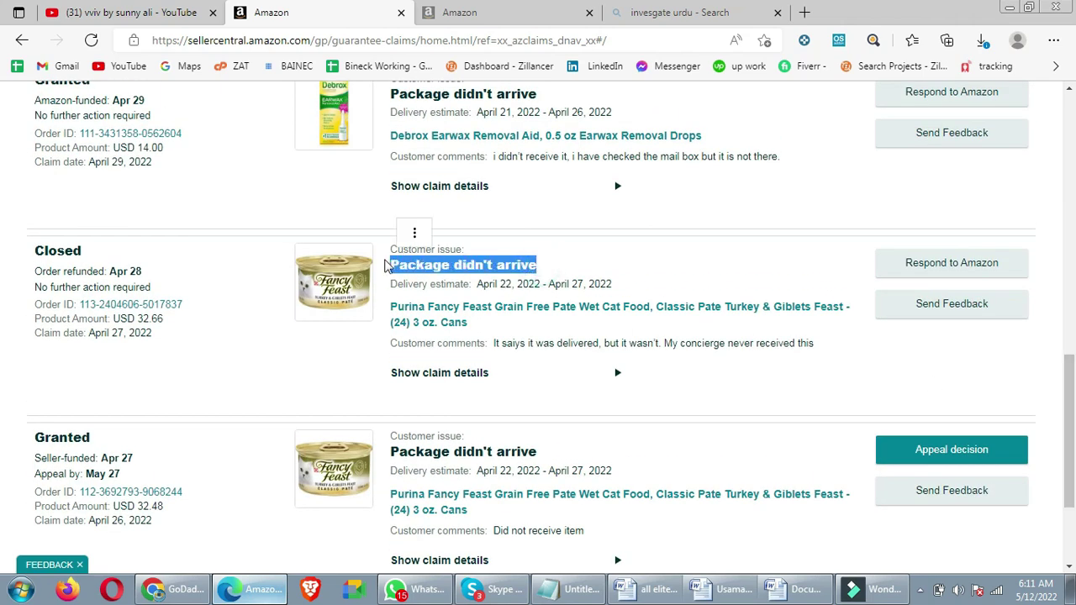
{"action": "scroll", "coordinate": [5, 362], "scroll_direction": "up", "scroll_amount": 8}
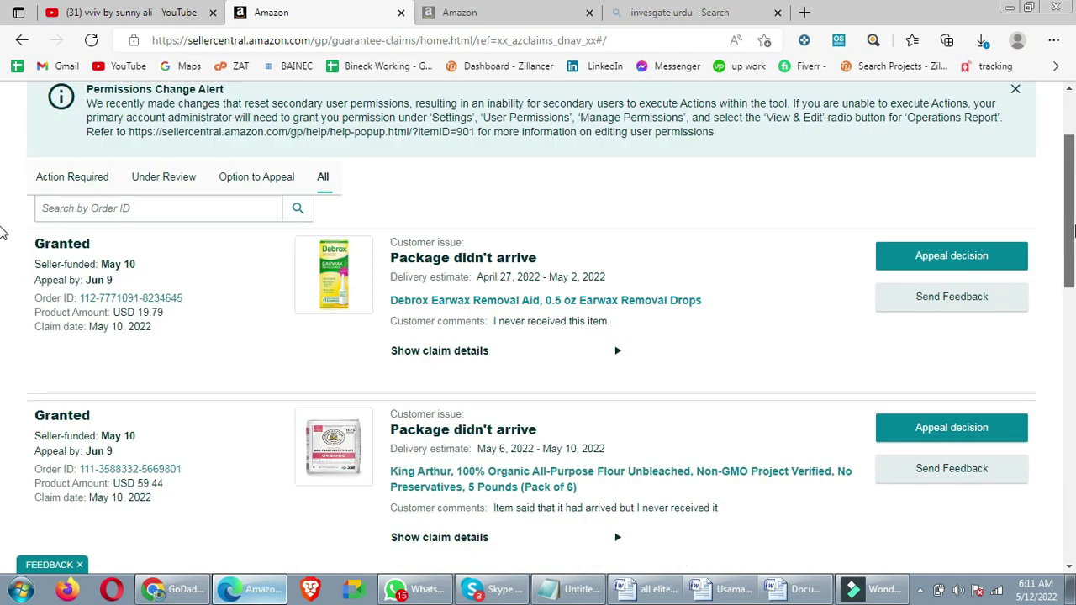
{"action": "scroll", "coordinate": [3, 362], "scroll_direction": "down", "scroll_amount": 10}
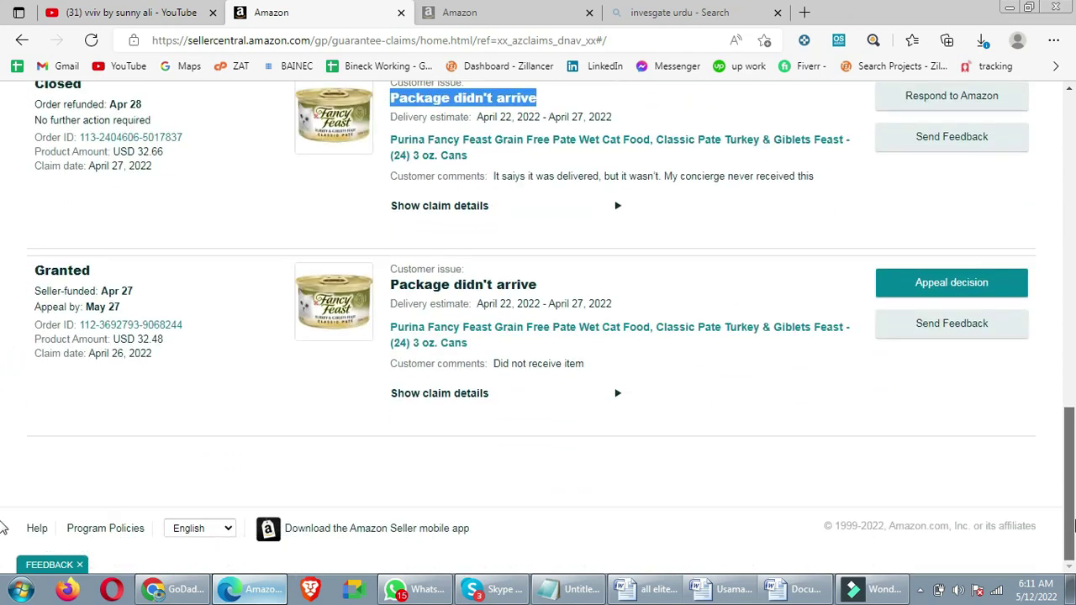
{"action": "scroll", "coordinate": [3, 504], "scroll_direction": "up", "scroll_amount": 10}
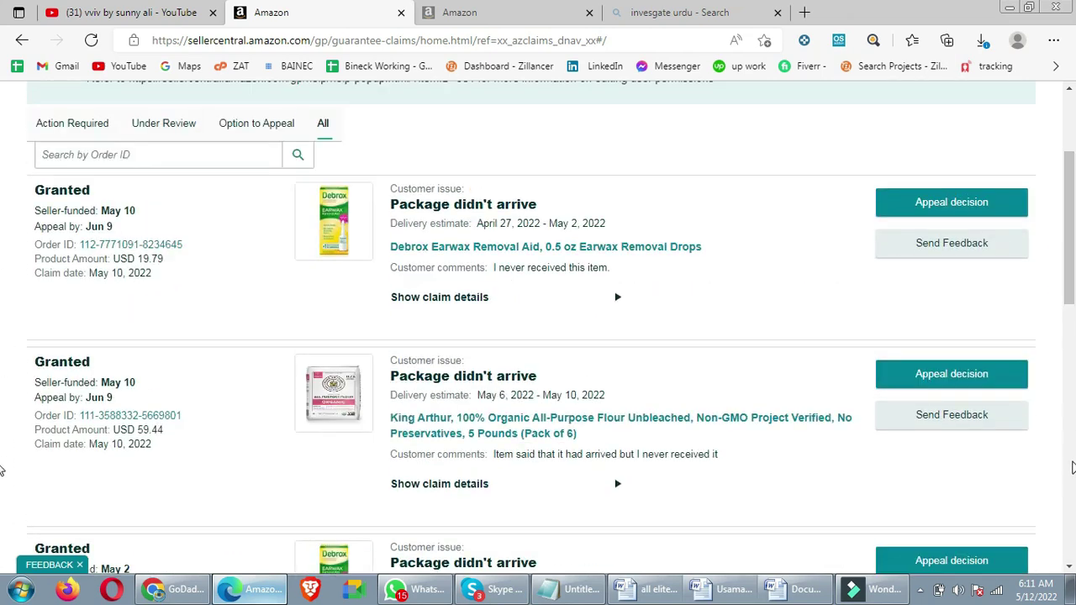
{"action": "scroll", "coordinate": [1070, 504], "scroll_direction": "down", "scroll_amount": 10}
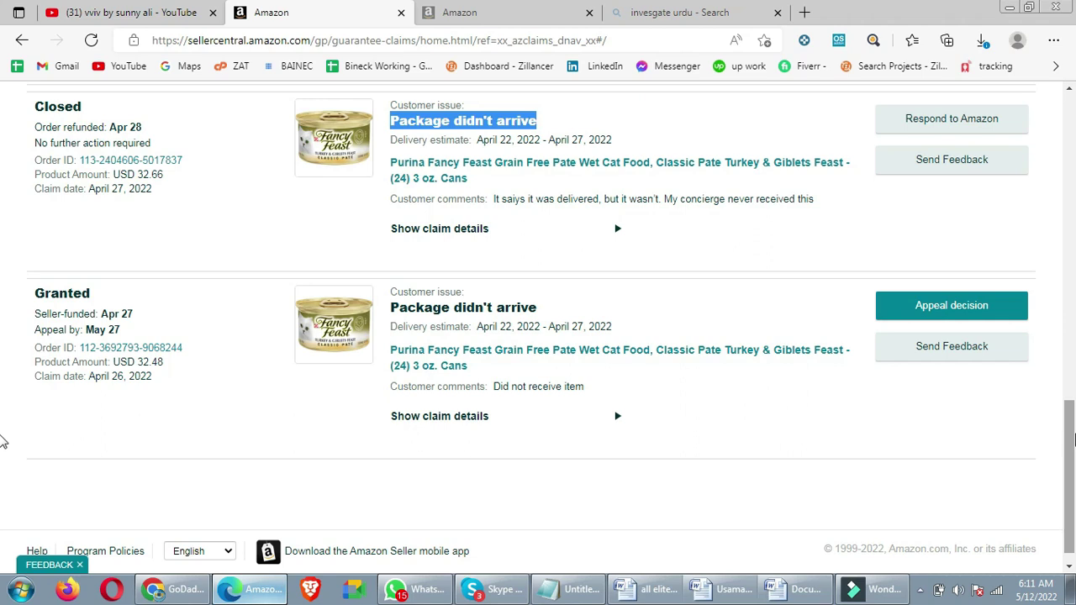
{"action": "left_click_drag", "start_coordinate": [1074, 439], "coordinate": [1071, 220]}
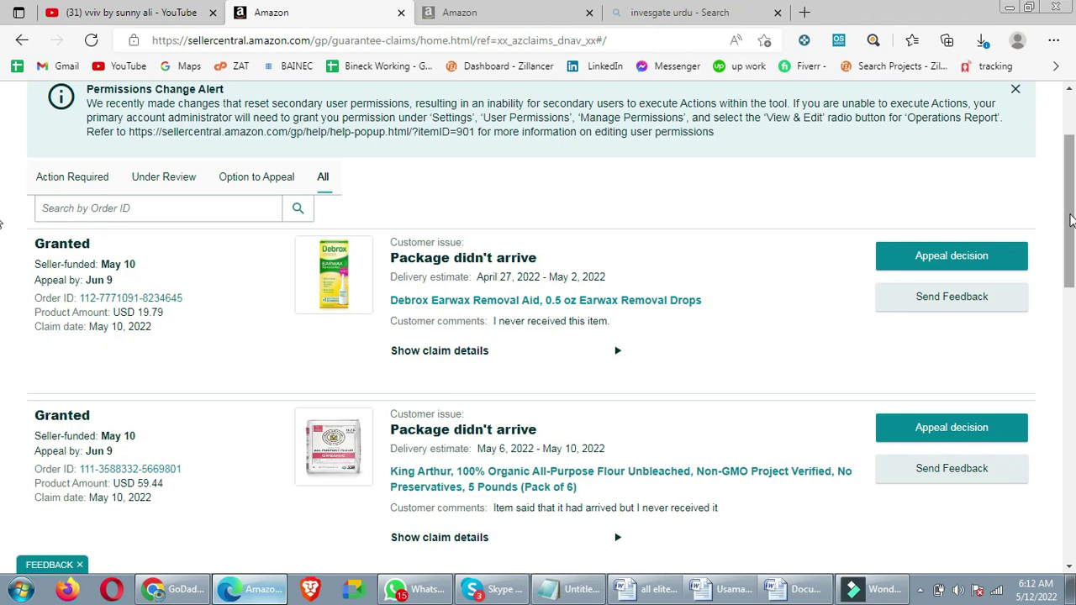
{"action": "left_click_drag", "start_coordinate": [1071, 220], "coordinate": [1073, 421]}
{"action": "scroll", "coordinate": [2, 423], "scroll_direction": "down", "scroll_amount": 3}
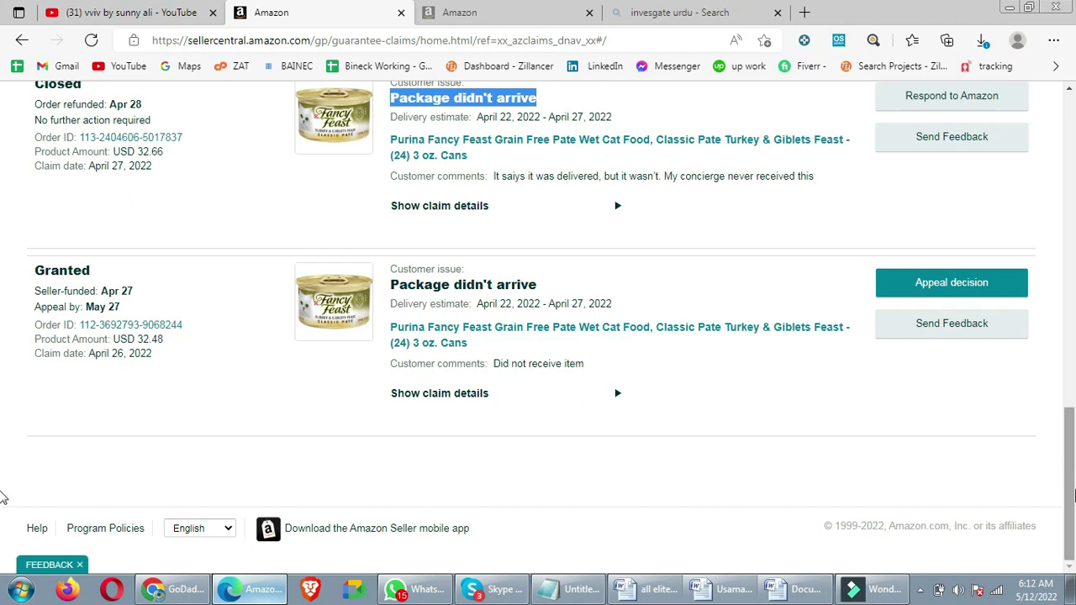
{"action": "scroll", "coordinate": [1070, 446], "scroll_direction": "up", "scroll_amount": 2}
{"action": "left_click_drag", "start_coordinate": [1073, 429], "coordinate": [1073, 278]}
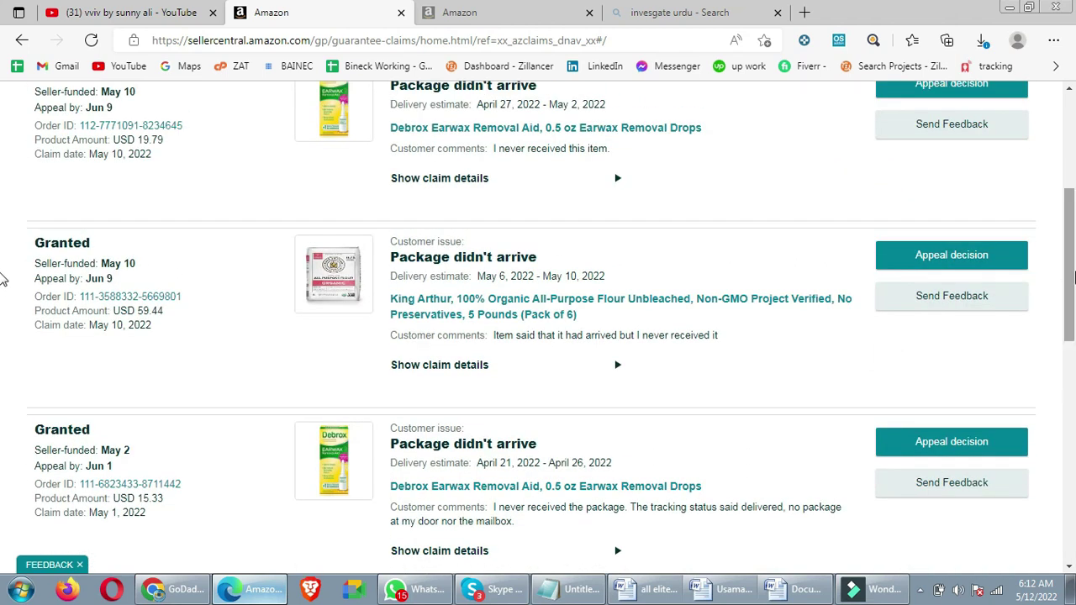
{"action": "left_click_drag", "start_coordinate": [1073, 277], "coordinate": [1073, 190]}
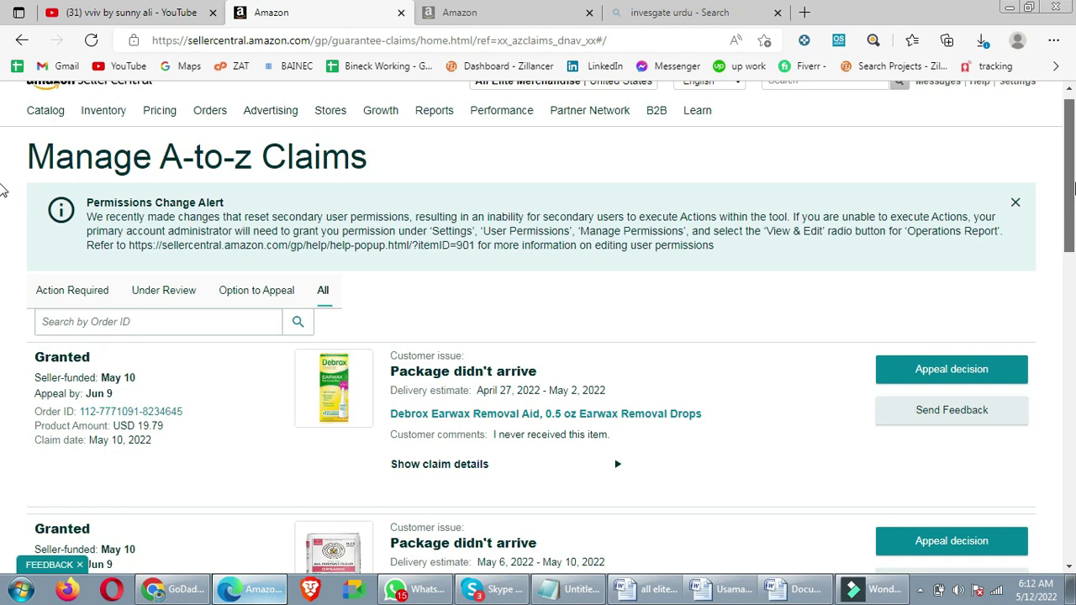
{"action": "left_click_drag", "start_coordinate": [1074, 189], "coordinate": [1074, 282]}
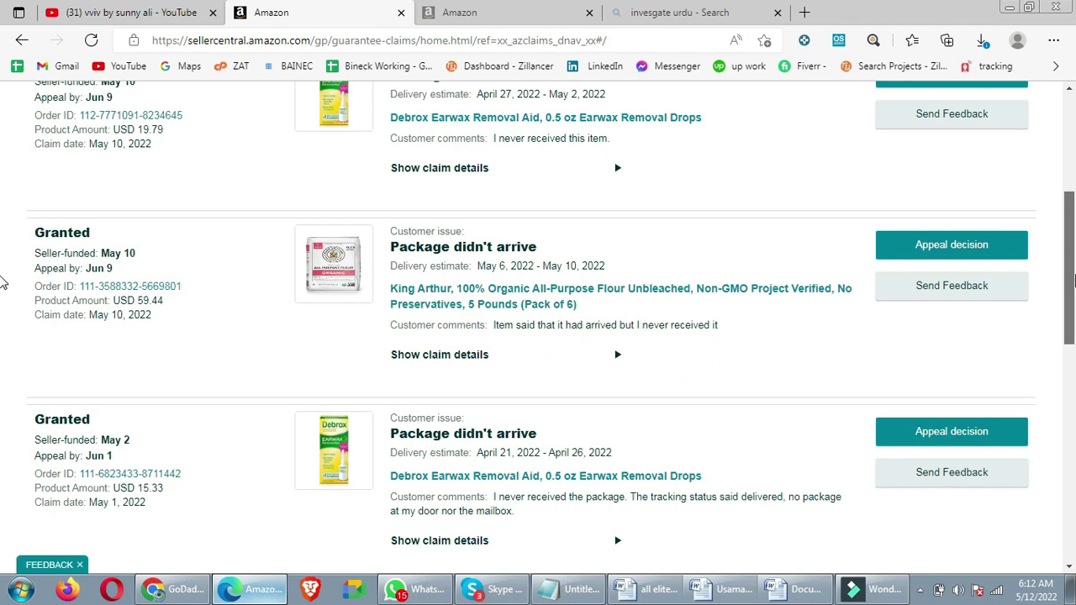
{"action": "left_click_drag", "start_coordinate": [1074, 280], "coordinate": [1074, 240]}
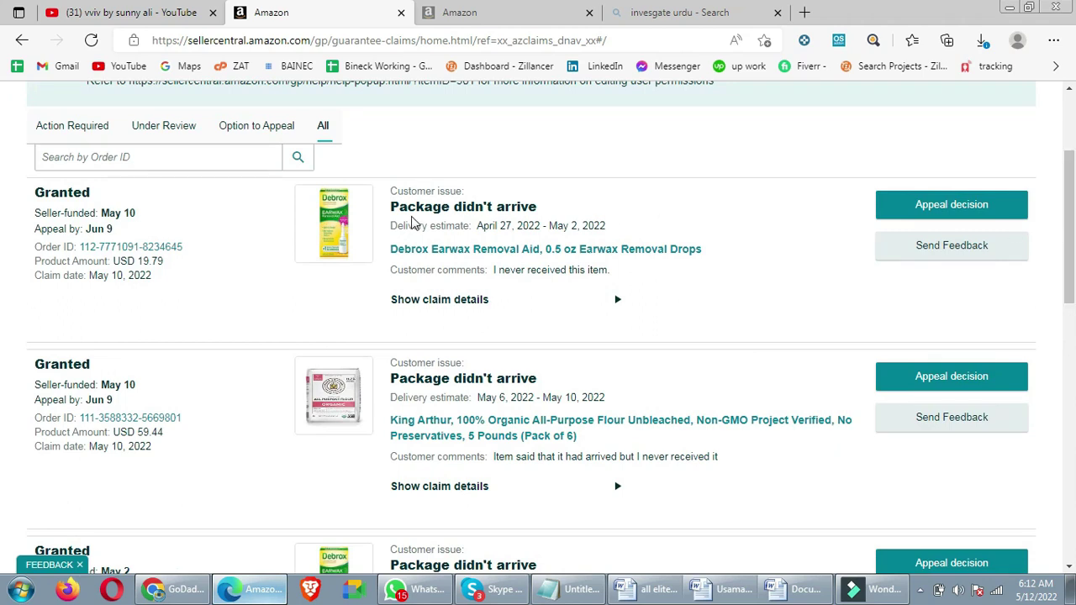
{"action": "left_click_drag", "start_coordinate": [393, 208], "coordinate": [540, 217]}
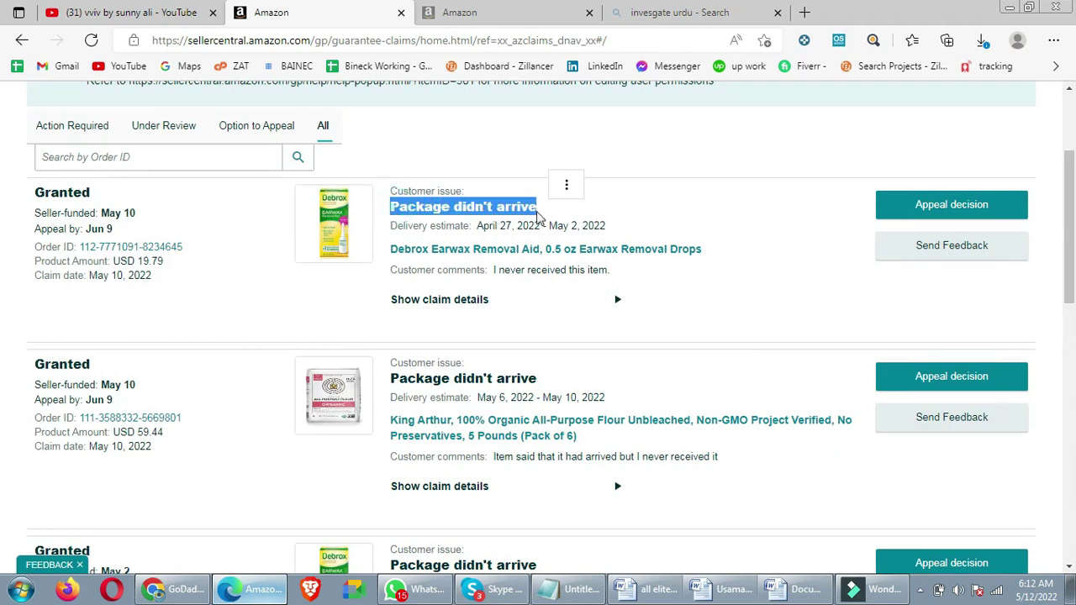
{"action": "left_click", "coordinate": [539, 216]}
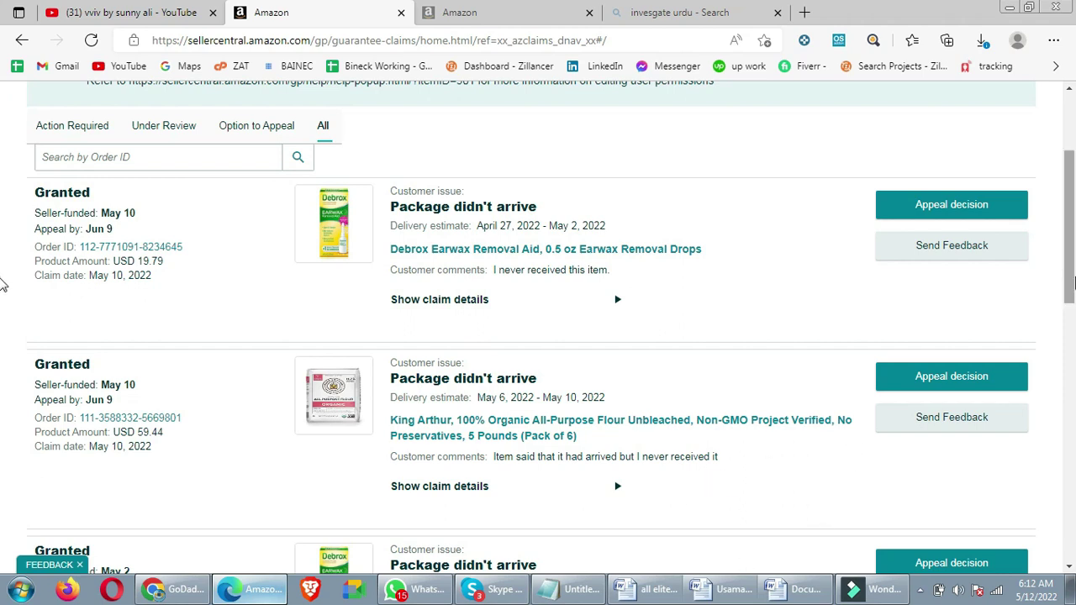
{"action": "scroll", "coordinate": [630, 136], "scroll_direction": "up", "scroll_amount": 3}
{"action": "mouse_move", "coordinate": [501, 130]}
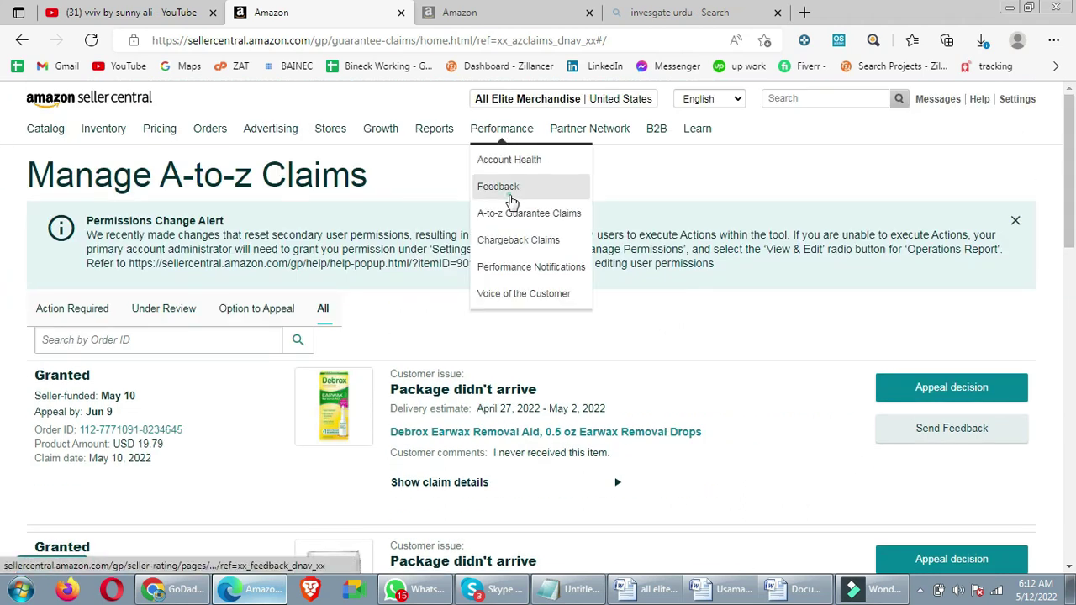
Open the seller Feedback Manager and bring the Recent Feedback table into view
{"action": "left_click", "coordinate": [509, 200]}
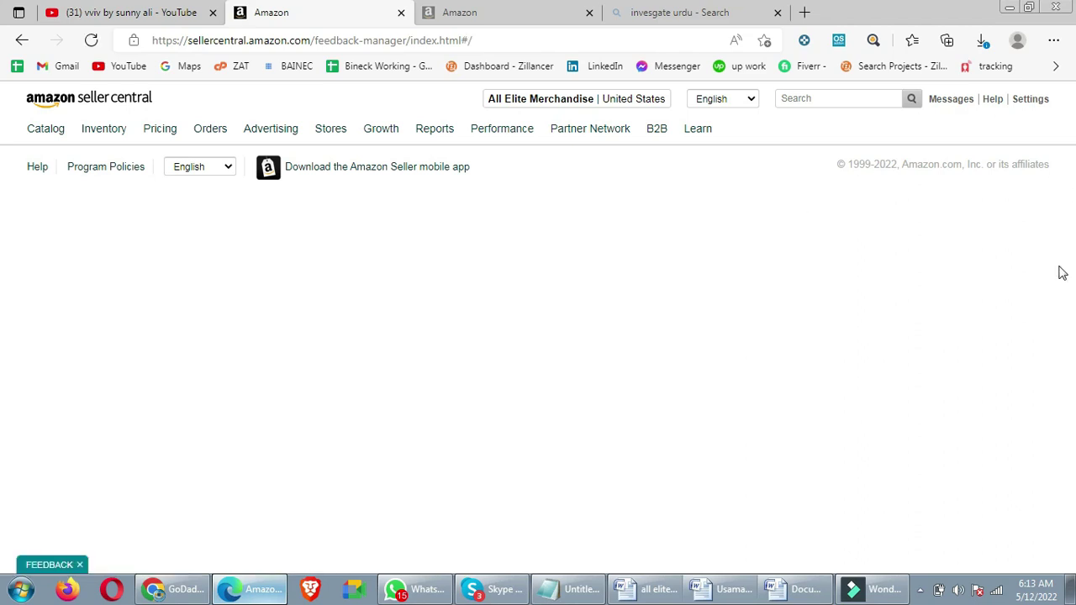
{"action": "scroll", "coordinate": [3, 252], "scroll_direction": "down", "scroll_amount": 4}
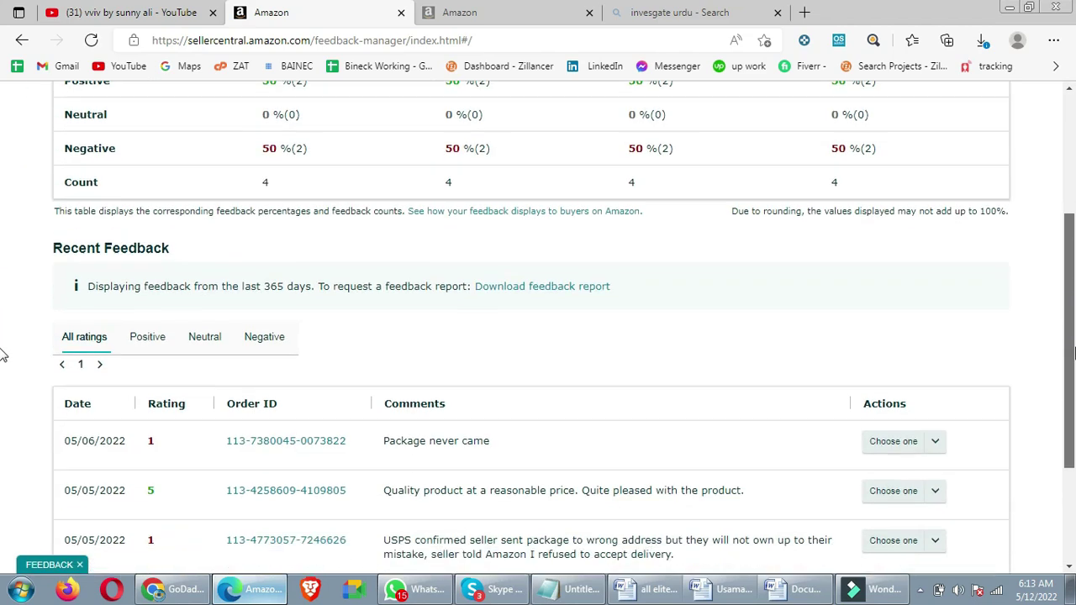
{"action": "scroll", "coordinate": [3, 254], "scroll_direction": "up", "scroll_amount": 2}
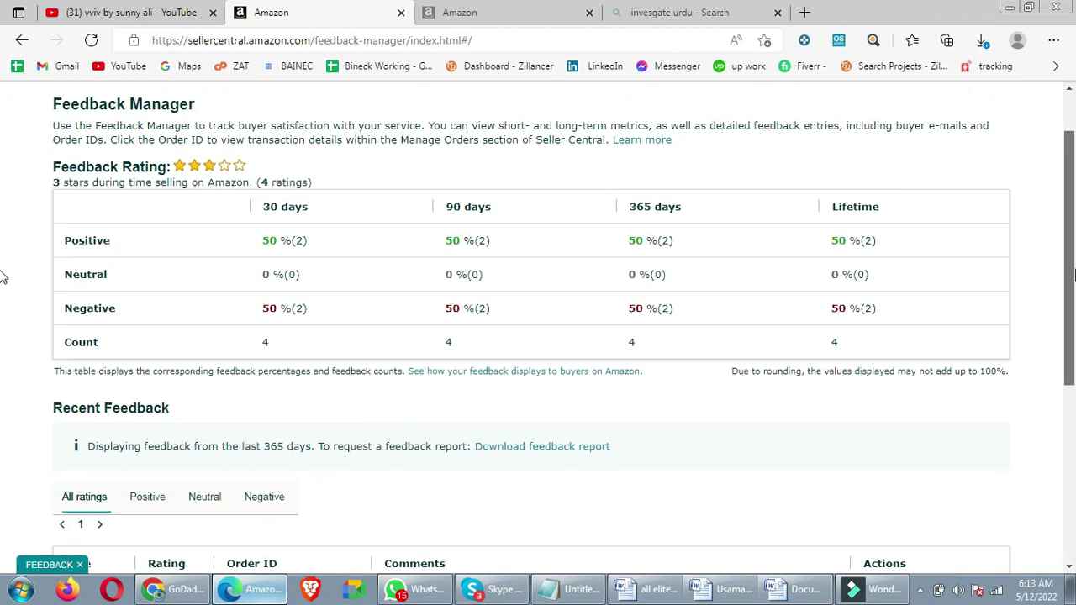
{"action": "scroll", "coordinate": [3, 254], "scroll_direction": "down", "scroll_amount": 4}
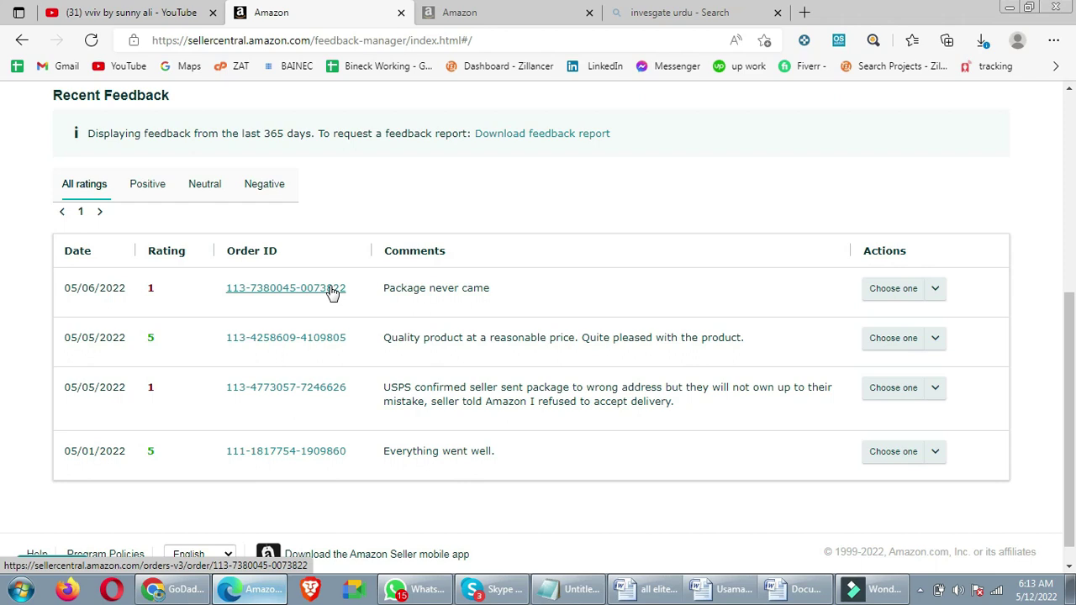
Back in the appeal letter, review the wrong-address explanation, then scroll to the actions-taken list
{"action": "left_click", "coordinate": [654, 593]}
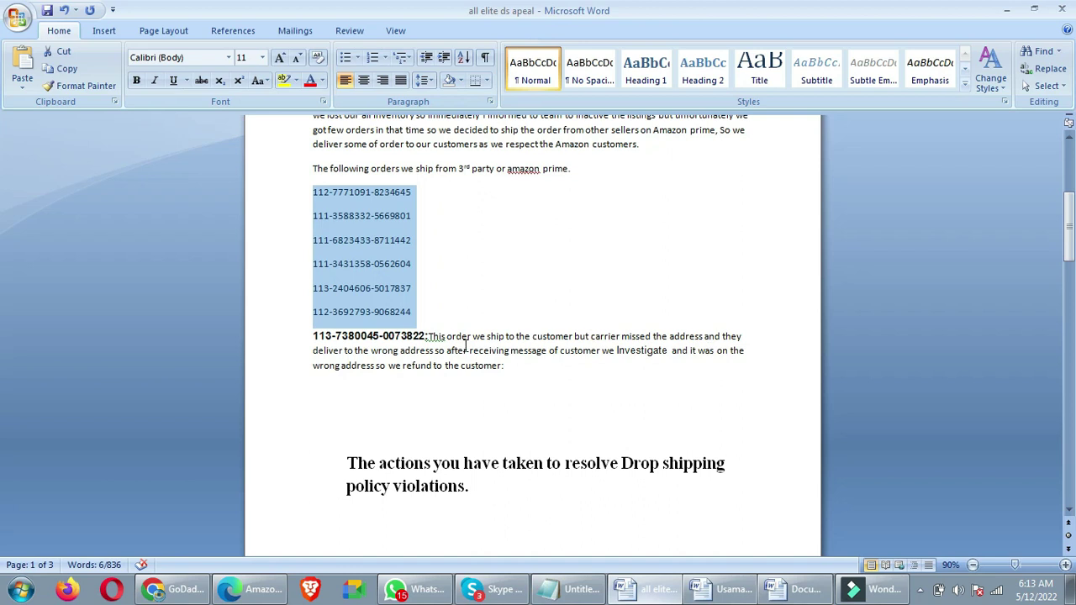
{"action": "left_click", "coordinate": [430, 337]}
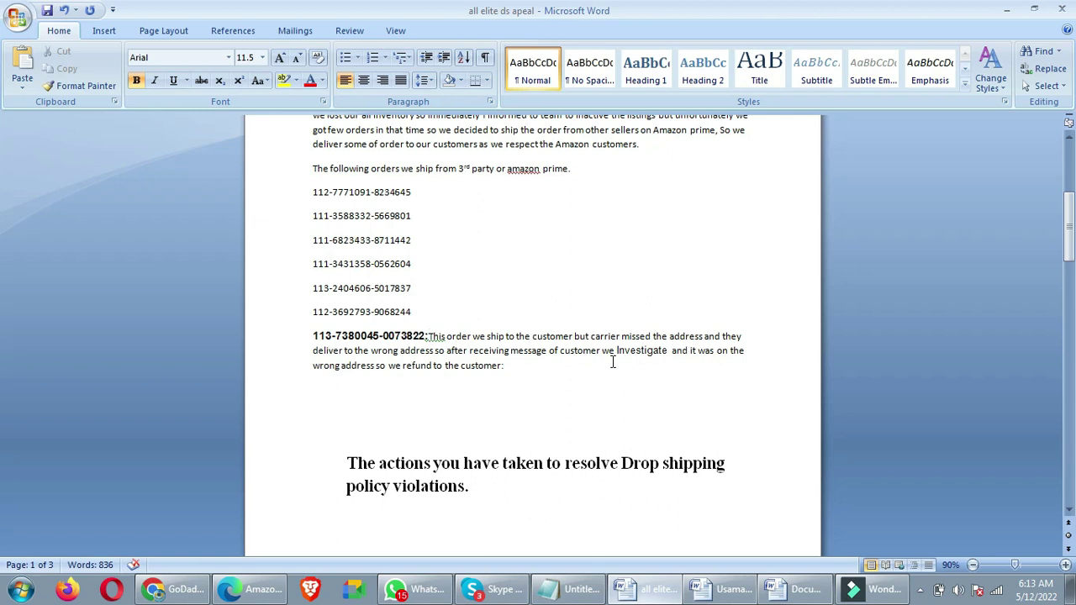
{"action": "left_click_drag", "start_coordinate": [602, 351], "coordinate": [636, 374]}
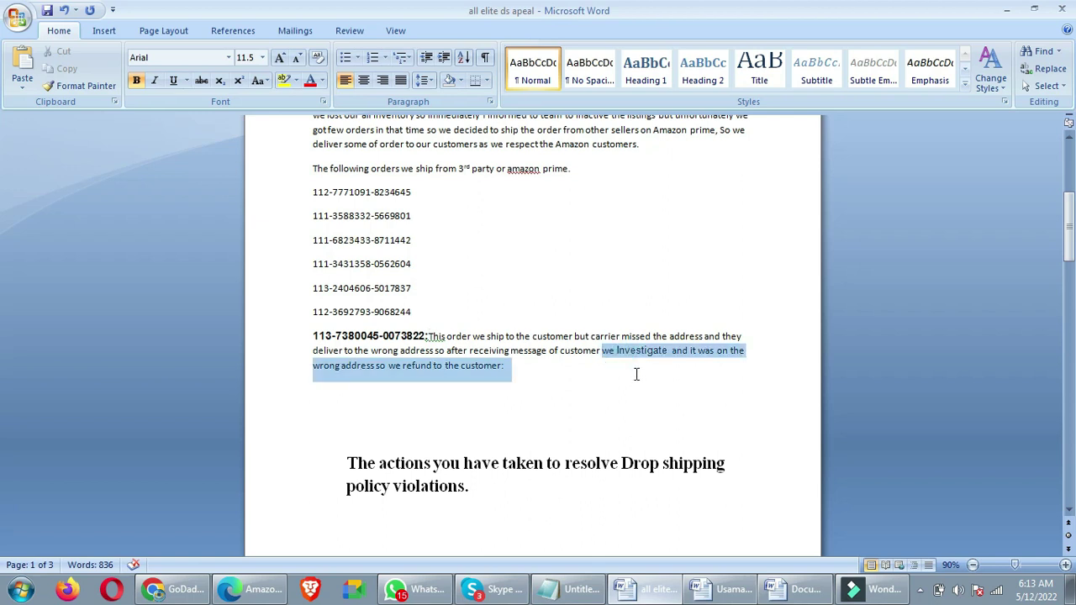
{"action": "left_click", "coordinate": [538, 362]}
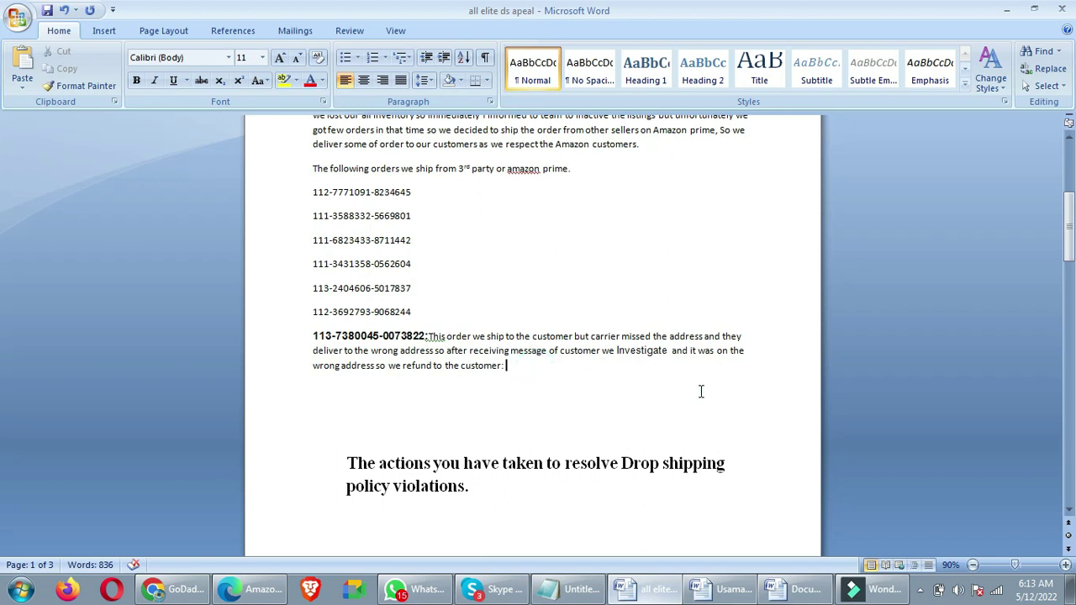
{"action": "left_click_drag", "start_coordinate": [1067, 227], "coordinate": [1073, 312]}
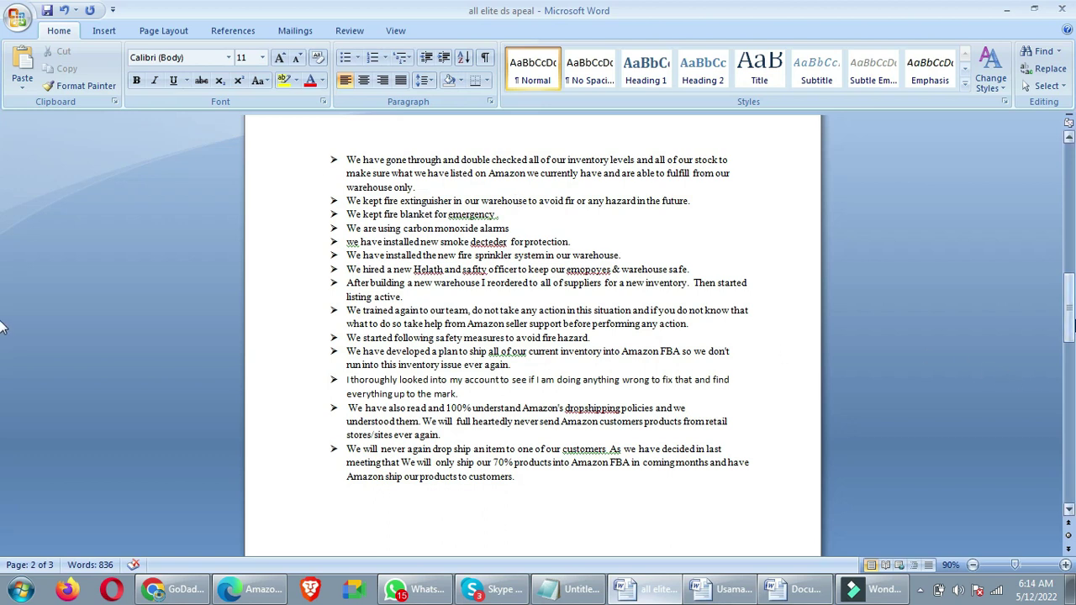
{"action": "mouse_move", "coordinate": [1069, 330]}
{"action": "left_mouse_down"}
{"action": "mouse_move", "coordinate": [1070, 304]}
{"action": "mouse_move", "coordinate": [1069, 316]}
{"action": "left_mouse_up"}
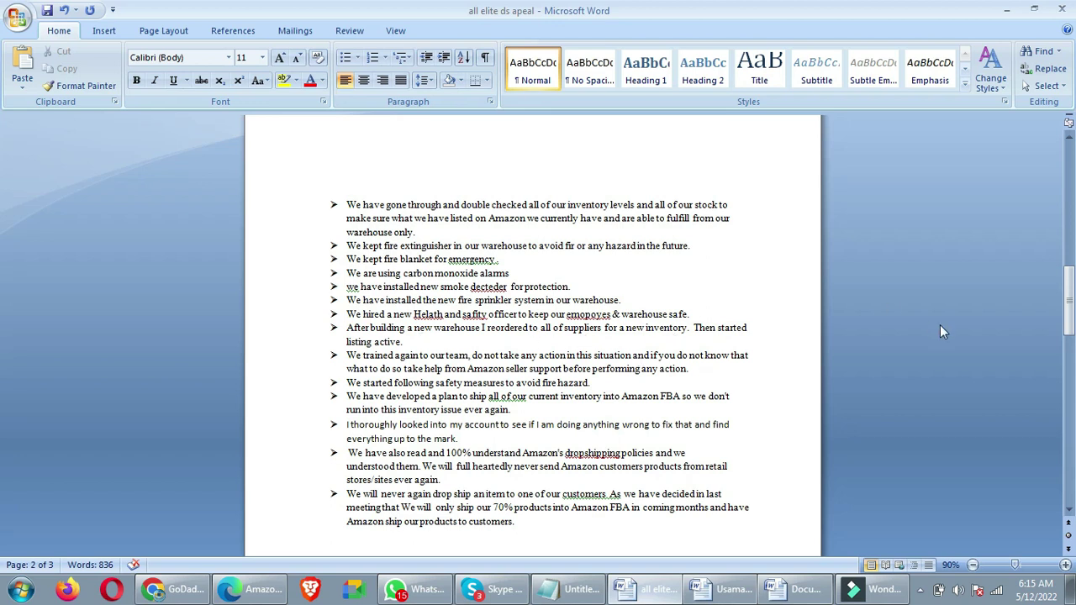
{"action": "left_click_drag", "start_coordinate": [1069, 286], "coordinate": [1069, 286]}
{"action": "left_click_drag", "start_coordinate": [3, 290], "coordinate": [2, 337]}
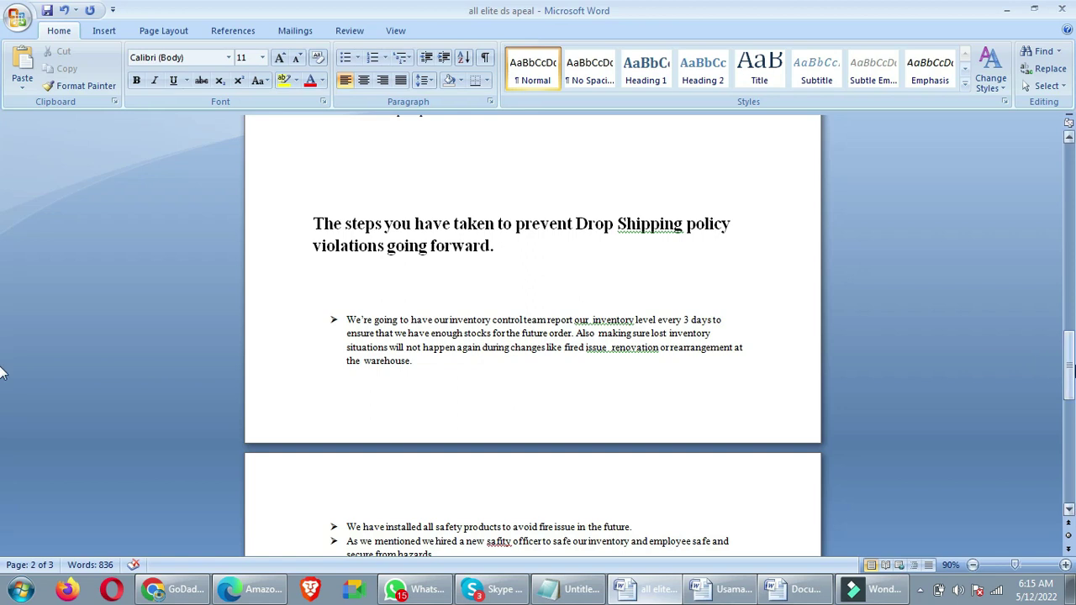
{"action": "mouse_move", "coordinate": [1069, 363]}
{"action": "left_mouse_down"}
{"action": "mouse_move", "coordinate": [1068, 395]}
{"action": "mouse_move", "coordinate": [1072, 380]}
{"action": "left_mouse_up"}
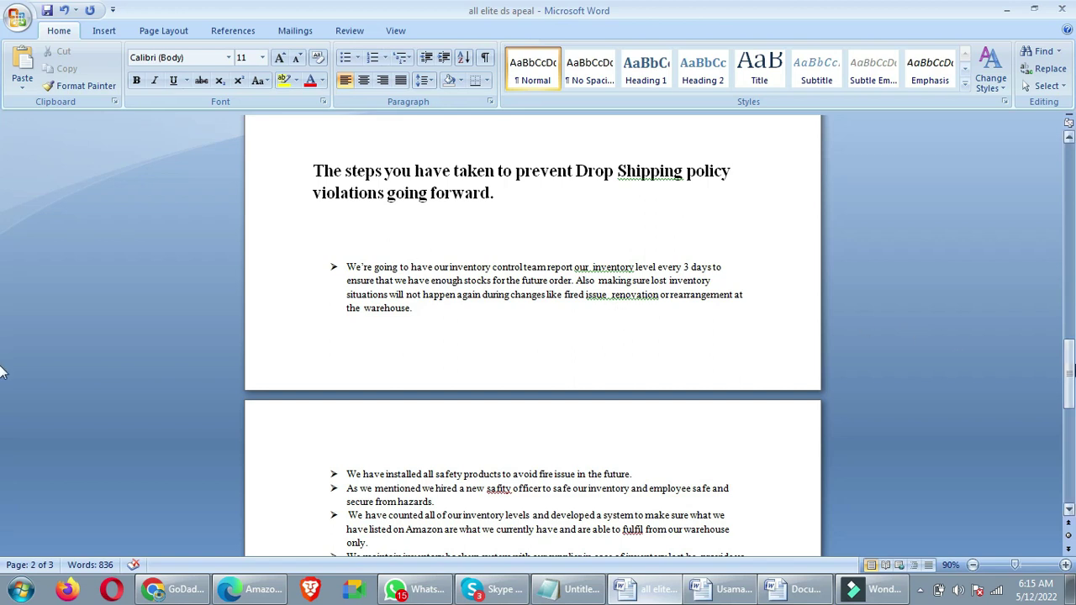
{"action": "left_click_drag", "start_coordinate": [1069, 360], "coordinate": [1072, 417]}
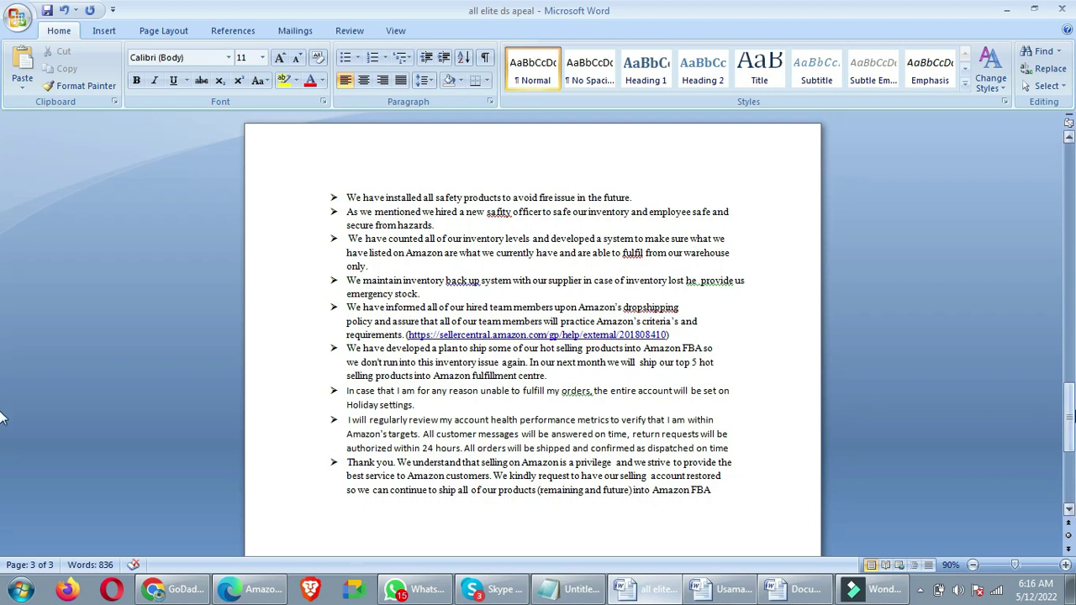
{"action": "left_click_drag", "start_coordinate": [1071, 416], "coordinate": [1074, 352]}
{"action": "left_click_drag", "start_coordinate": [3, 351], "coordinate": [3, 195]}
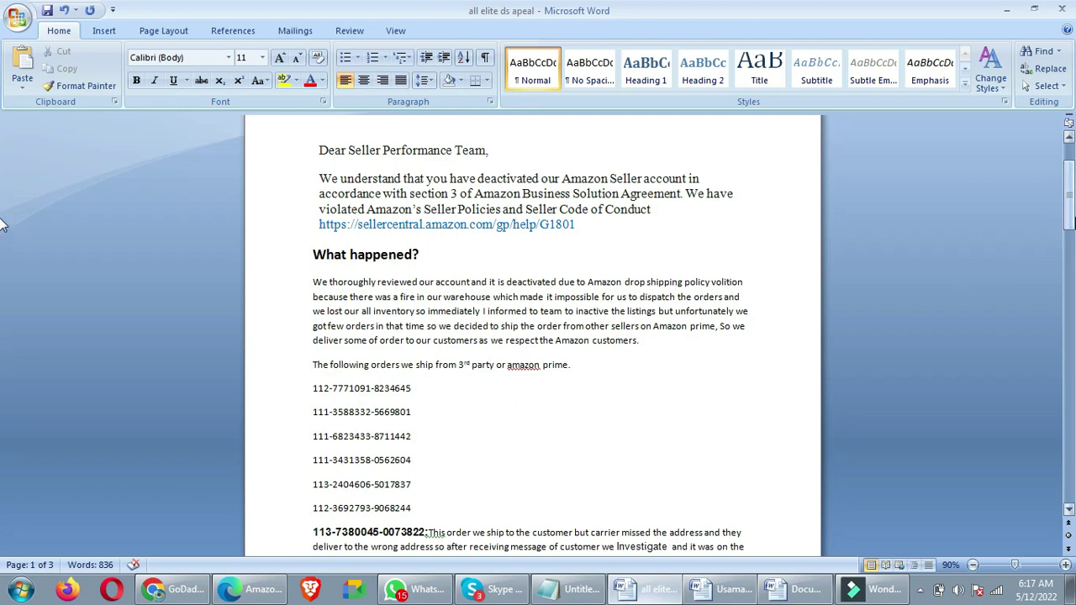
Scroll through the rest of the appeal letter, then return to Seller Central's Recent Feedback in Edge
{"action": "left_click_drag", "start_coordinate": [1069, 218], "coordinate": [3, 139]}
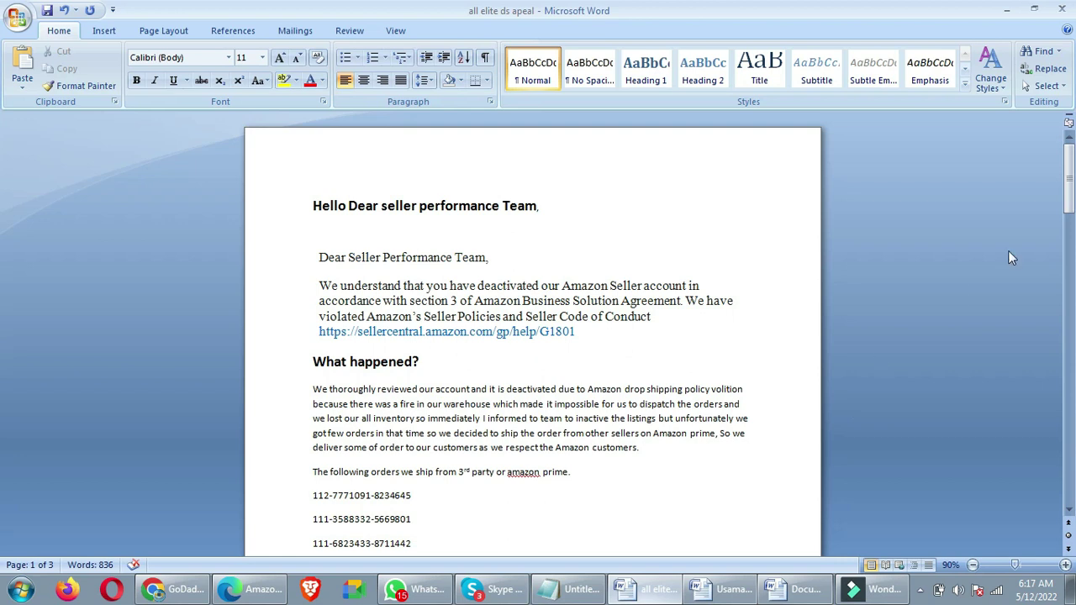
{"action": "mouse_move", "coordinate": [1069, 214]}
{"action": "left_mouse_down"}
{"action": "mouse_move", "coordinate": [1069, 300]}
{"action": "mouse_move", "coordinate": [1069, 193]}
{"action": "left_mouse_up"}
{"action": "left_click", "coordinate": [269, 588]}
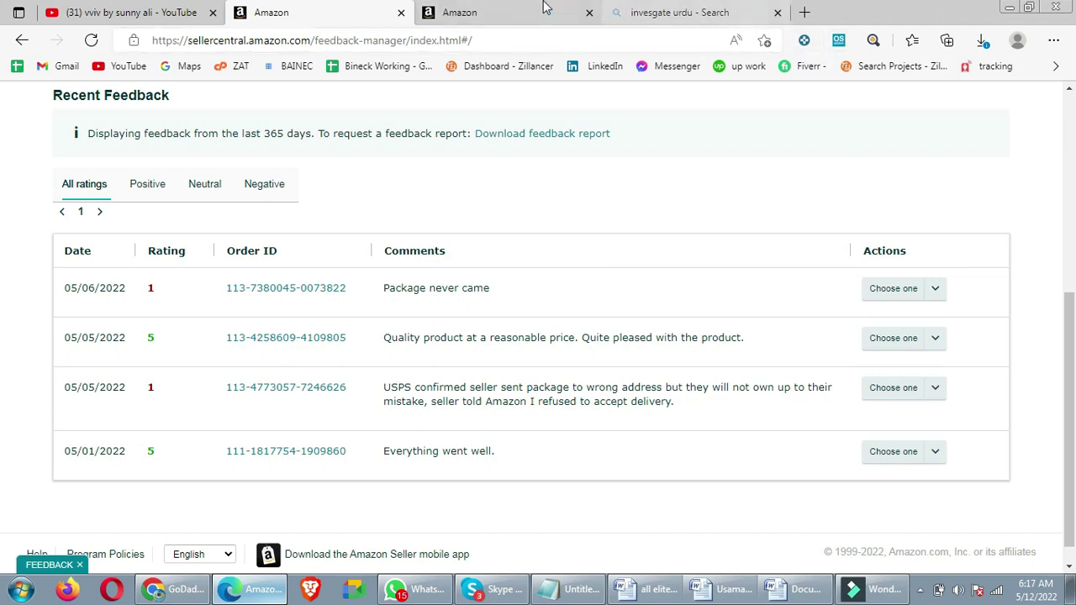
On the Bing tab, search for 'amazon dropship policy' using the suggested query
{"action": "left_click", "coordinate": [686, 18]}
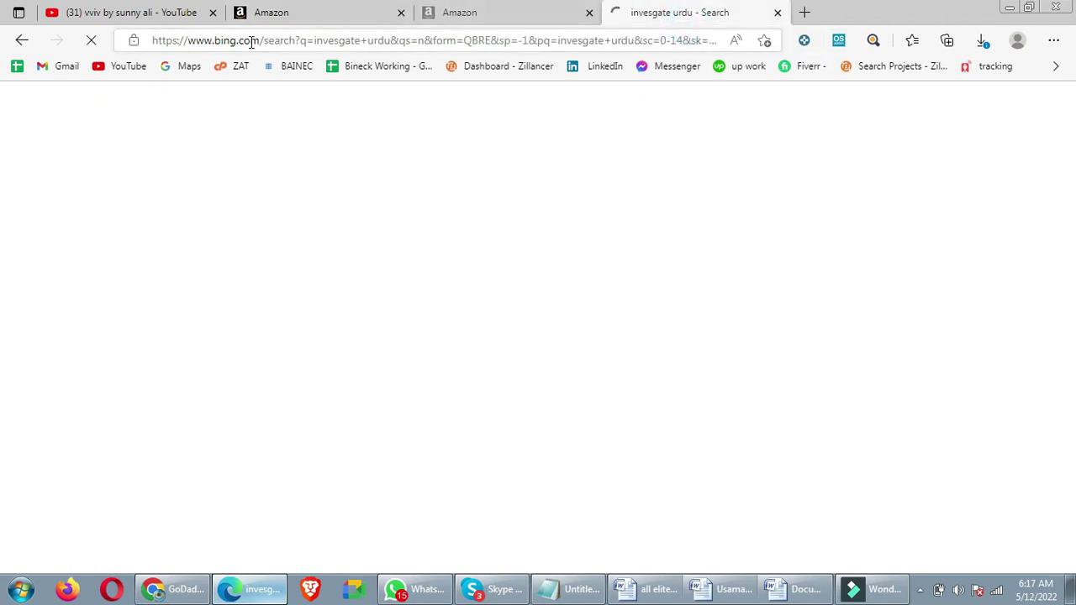
{"action": "left_click", "coordinate": [353, 41]}
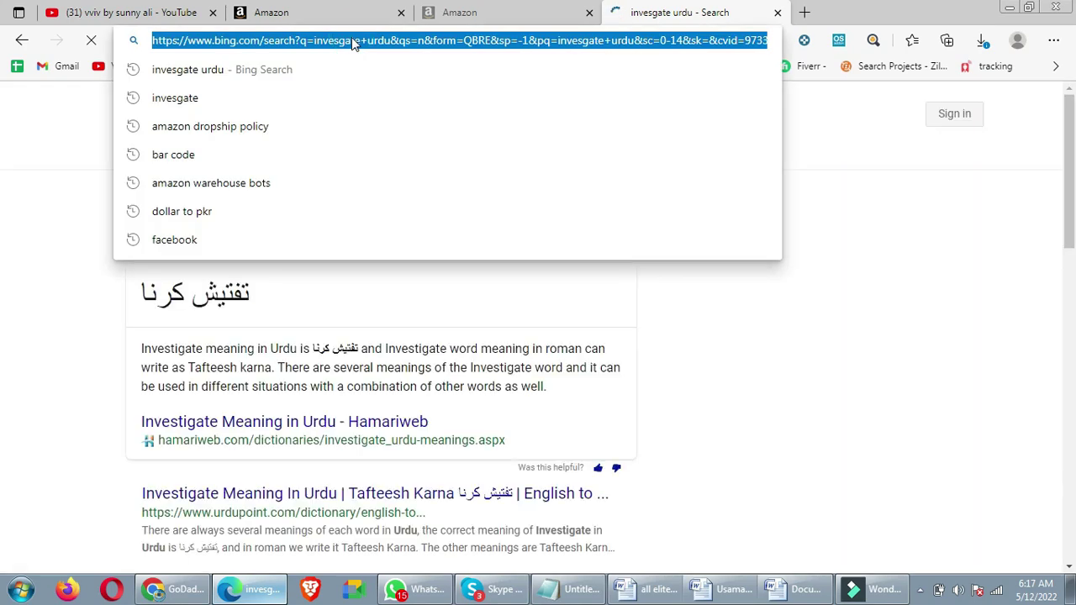
{"action": "type", "text": "amazon dr"}
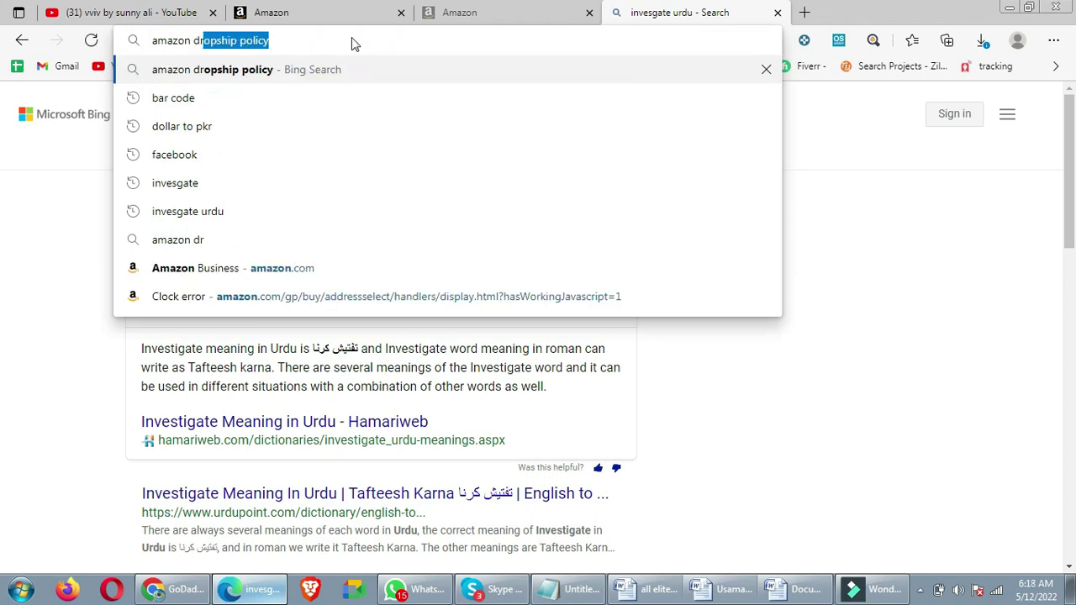
{"action": "type", "text": "op ship polic"}
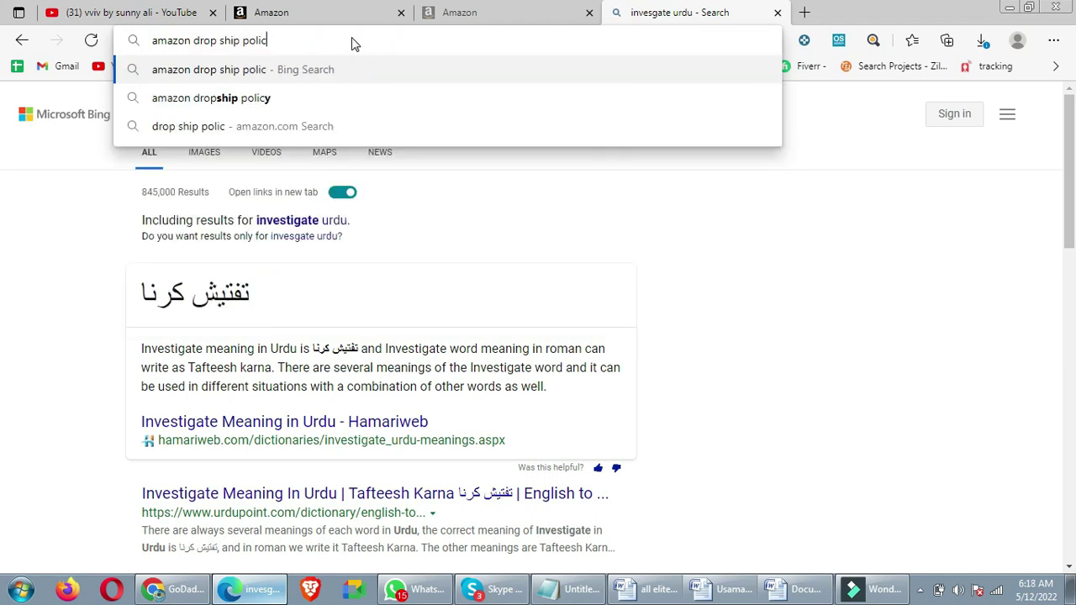
{"action": "left_click", "coordinate": [253, 98]}
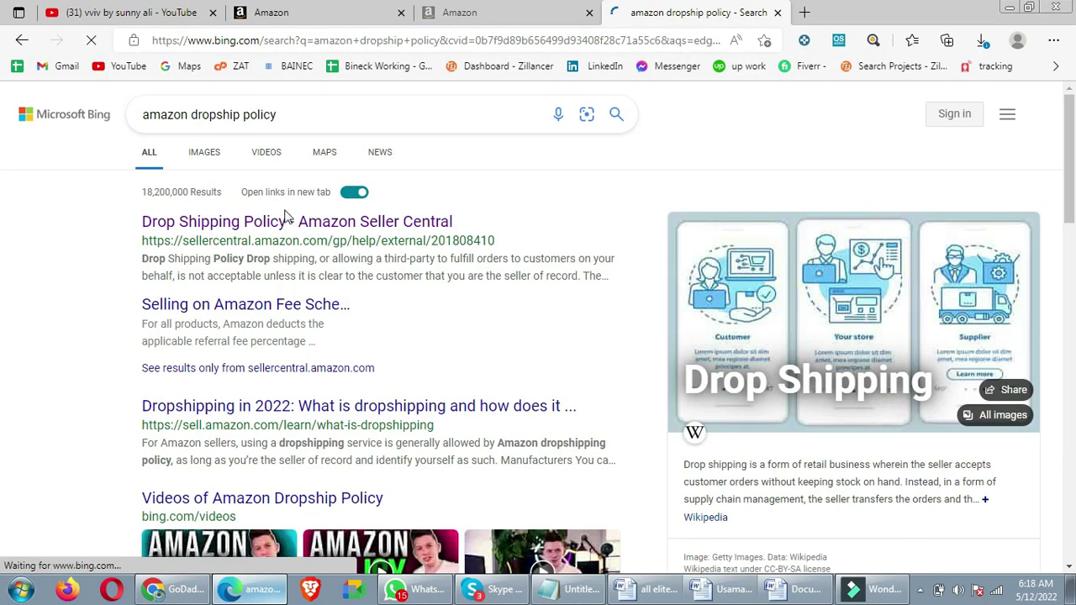
Open the 'Drop Shipping Policy - Amazon Seller Central' result and read its two prohibited examples
{"action": "left_click", "coordinate": [298, 228]}
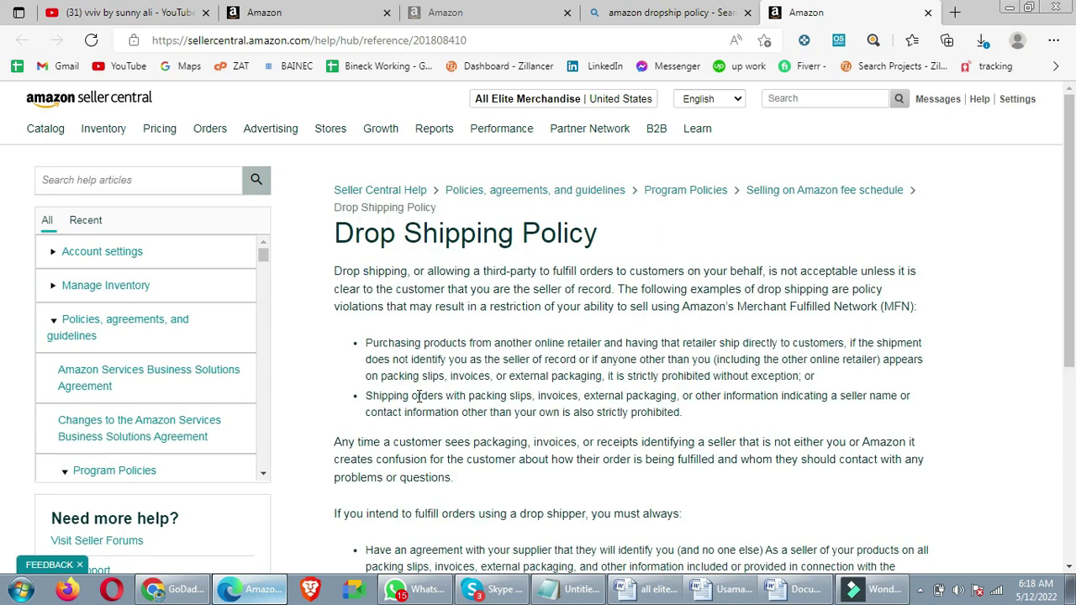
{"action": "left_click_drag", "start_coordinate": [363, 350], "coordinate": [706, 425]}
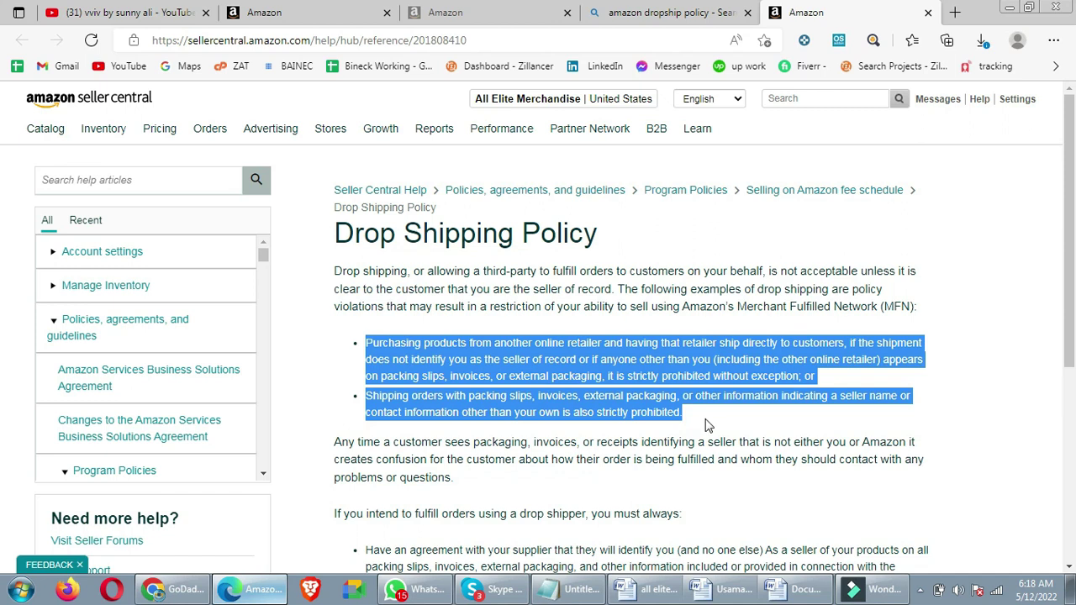
{"action": "left_click", "coordinate": [467, 351]}
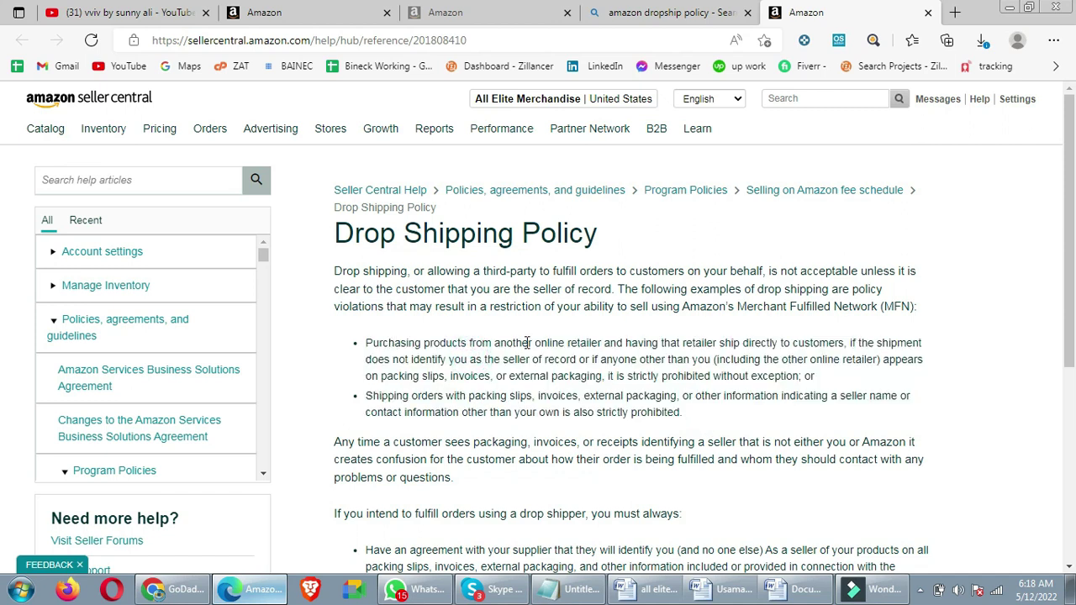
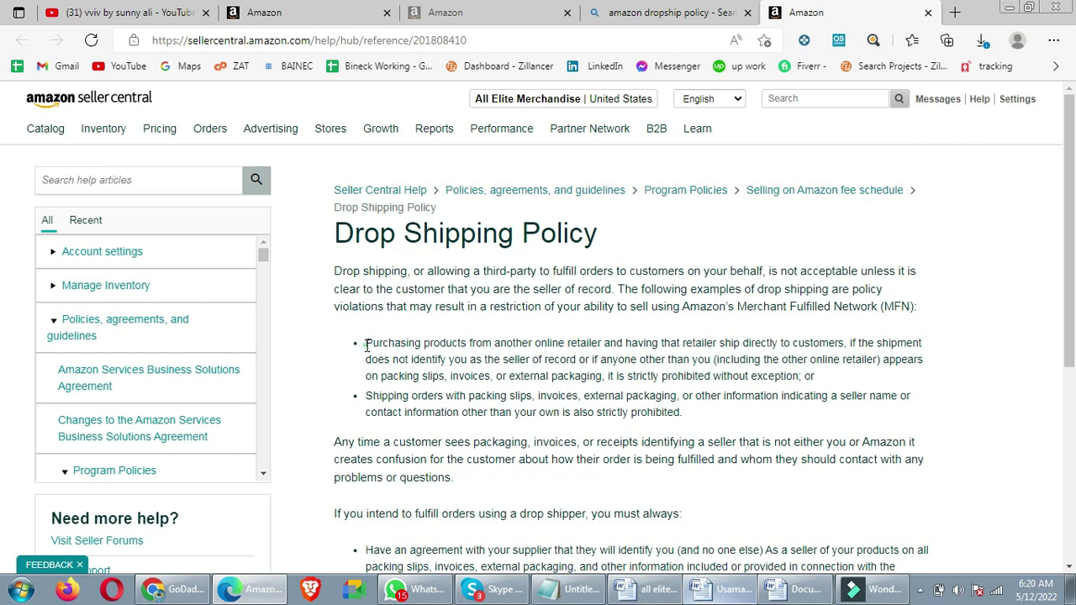
Select both prohibited drop-shipping example bullets on the Drop Shipping Policy page, reselecting several times
{"action": "left_click_drag", "start_coordinate": [366, 345], "coordinate": [691, 426]}
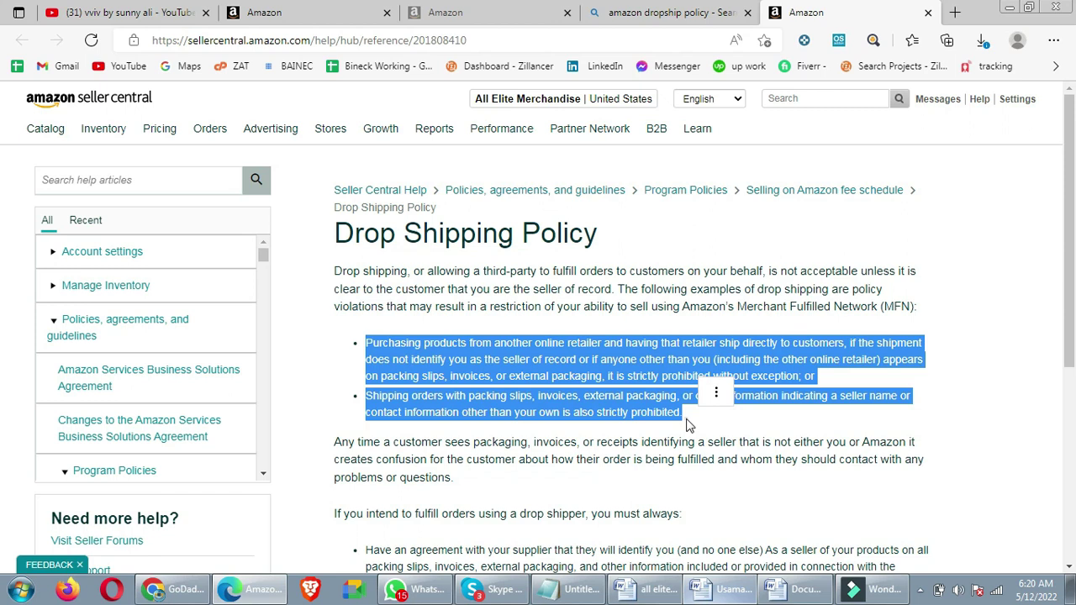
{"action": "left_click", "coordinate": [686, 425]}
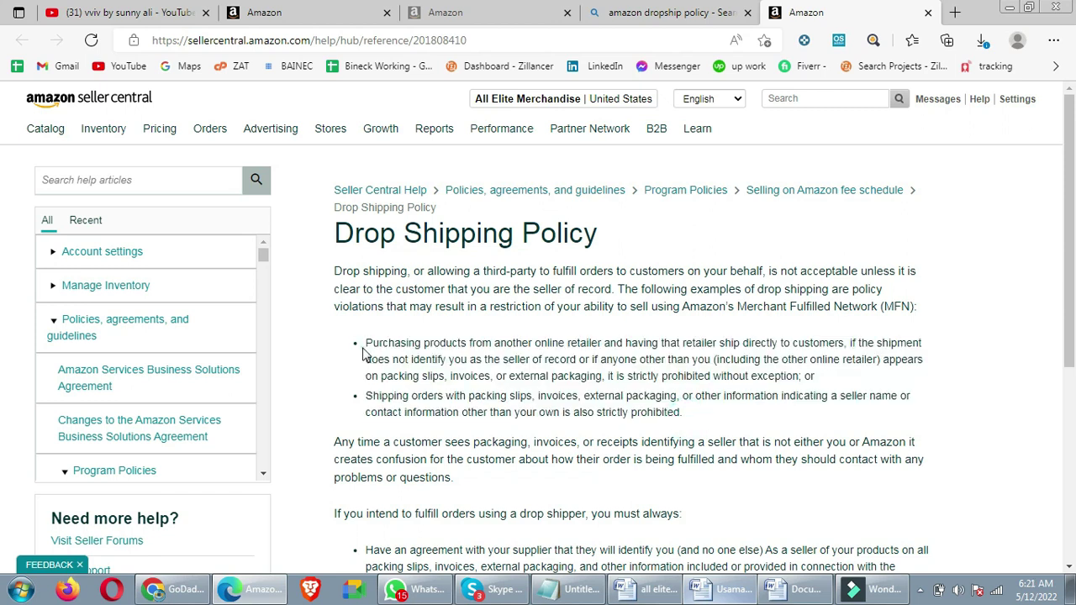
{"action": "left_click_drag", "start_coordinate": [363, 353], "coordinate": [686, 414]}
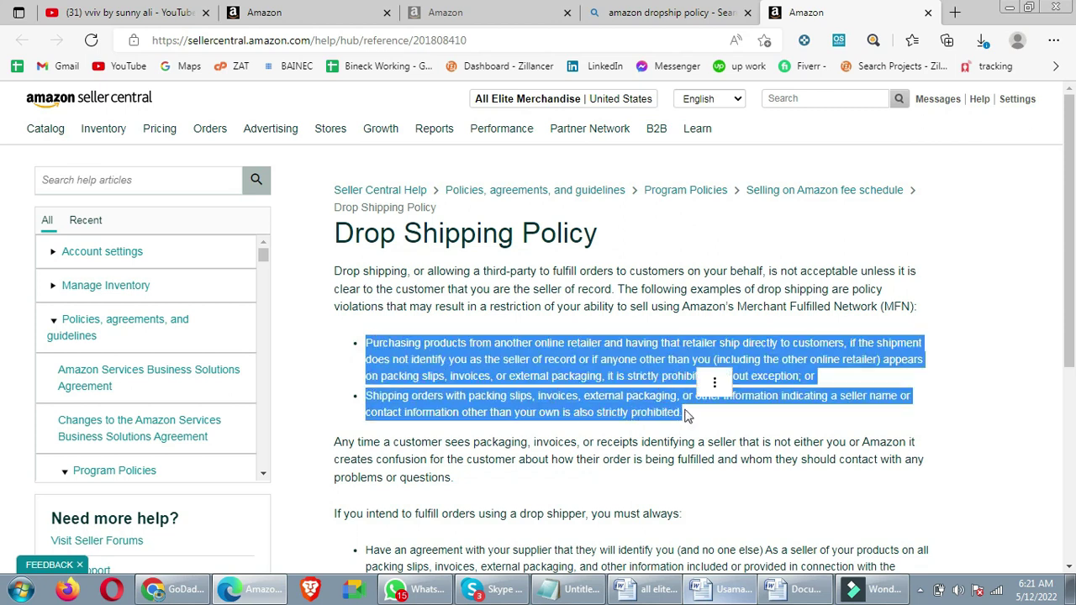
{"action": "left_click", "coordinate": [685, 413]}
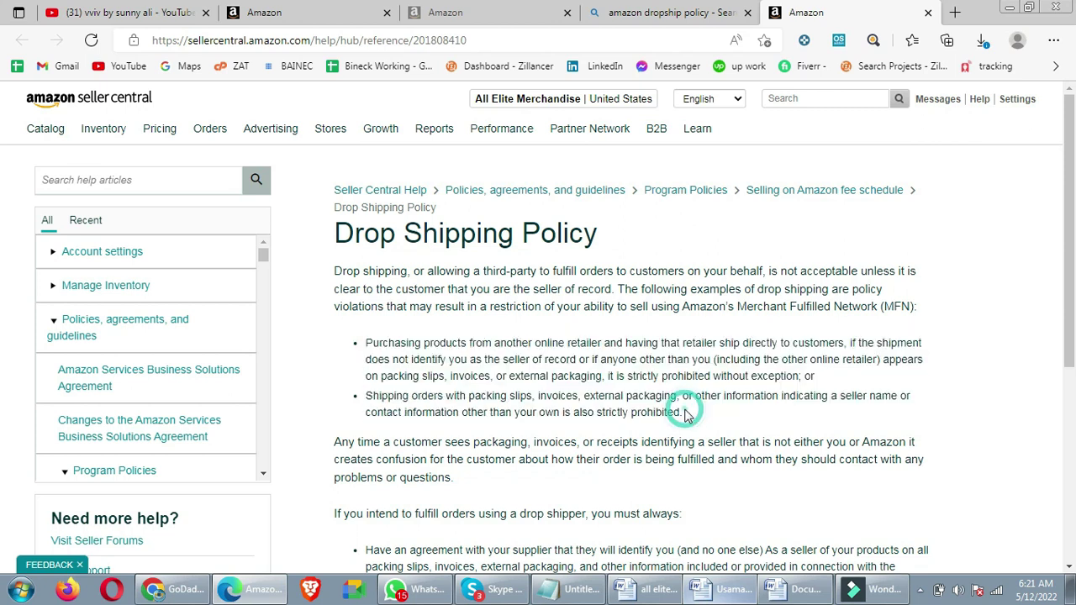
{"action": "left_click", "coordinate": [366, 341]}
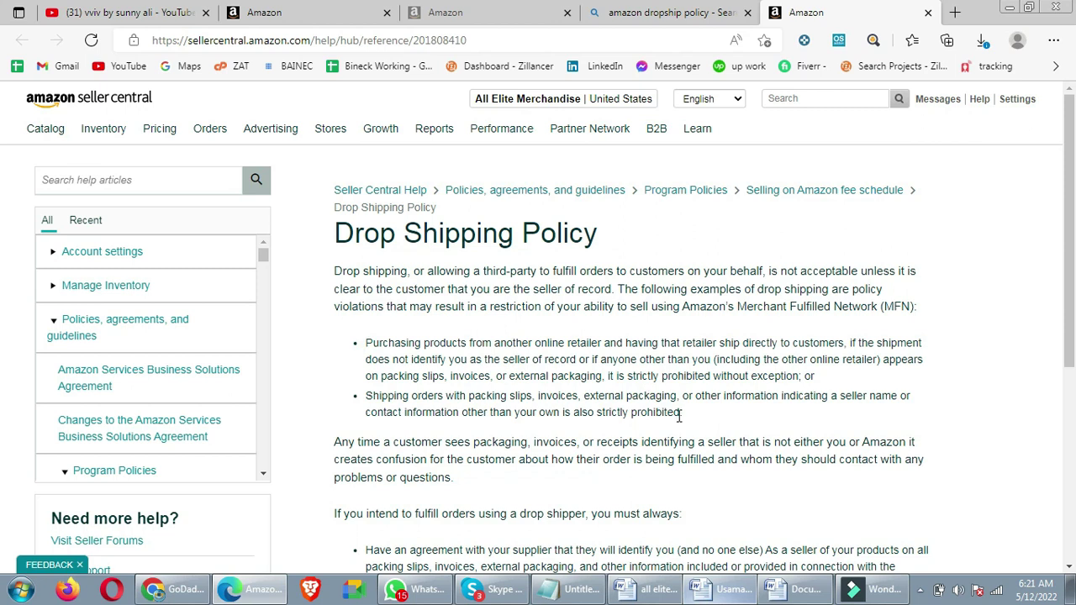
{"action": "left_click_drag", "start_coordinate": [679, 413], "coordinate": [357, 349]}
{"action": "left_click", "coordinate": [428, 362]}
{"action": "left_click_drag", "start_coordinate": [367, 344], "coordinate": [684, 415]}
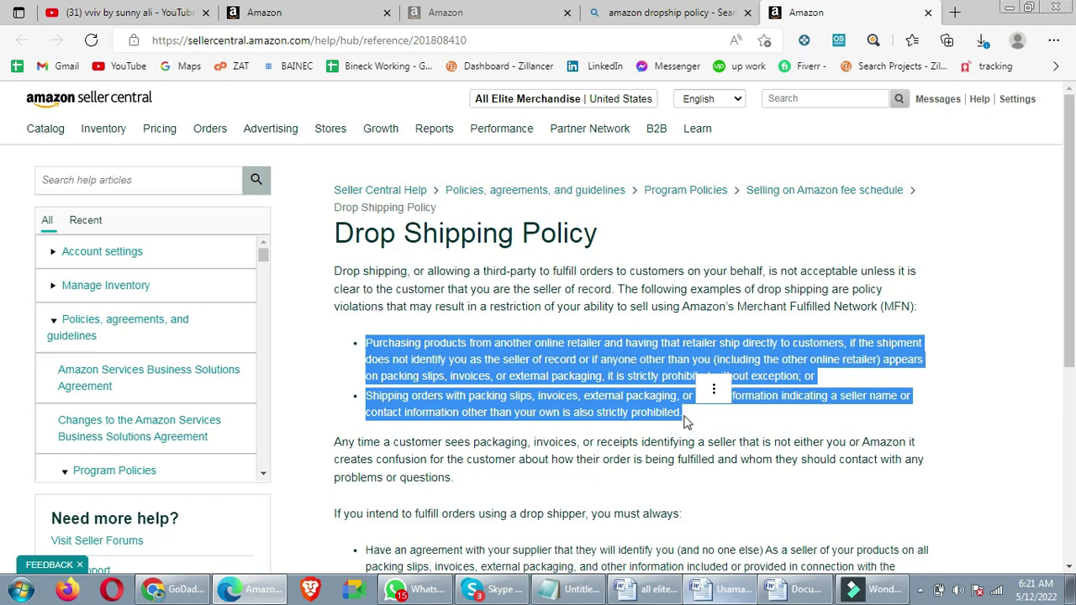
Quit the screen recorder from its hidden tray icon's menu after briefly switching to Filmora
{"action": "left_click", "coordinate": [857, 594]}
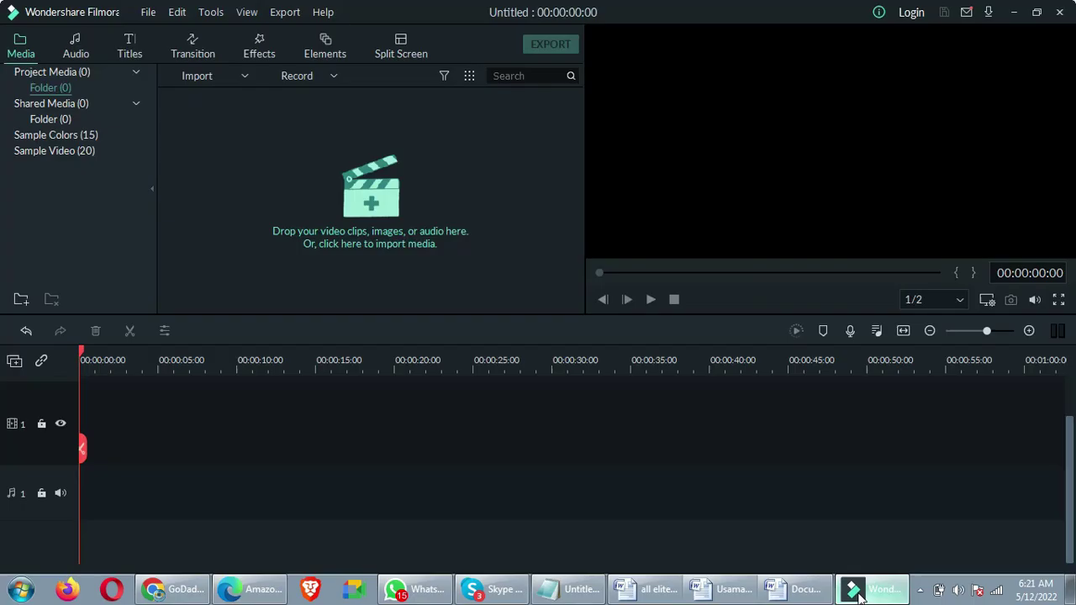
{"action": "left_click", "coordinate": [858, 594]}
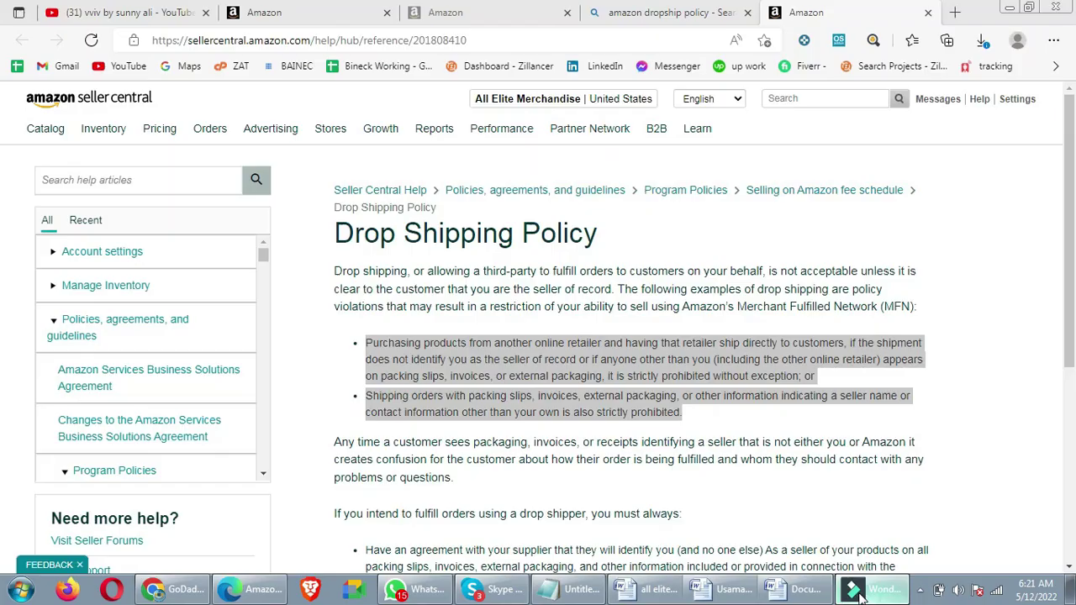
{"action": "left_click", "coordinate": [921, 590]}
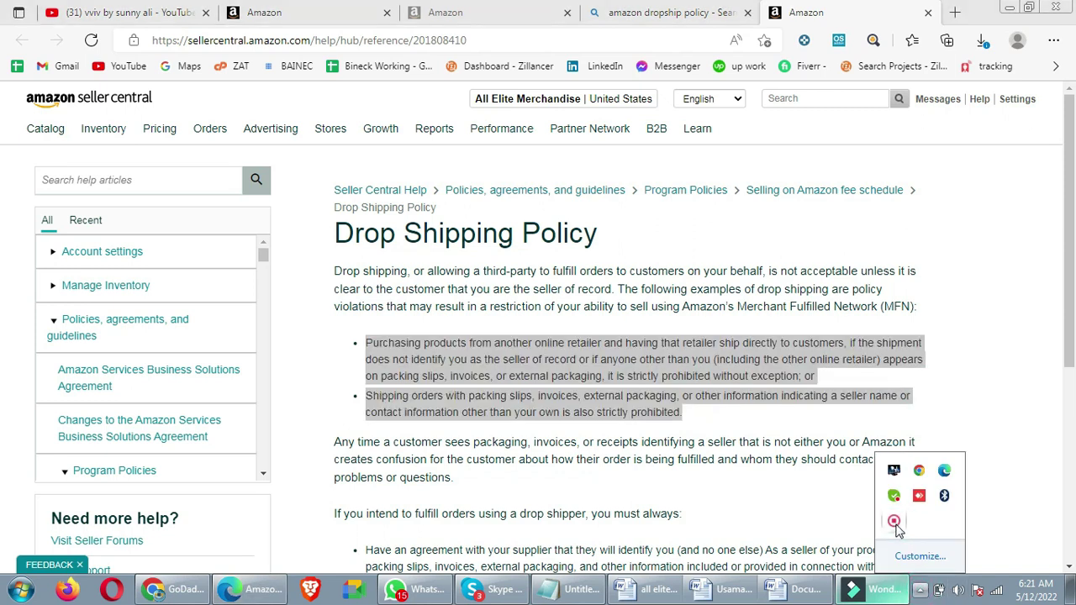
{"action": "right_click", "coordinate": [894, 523]}
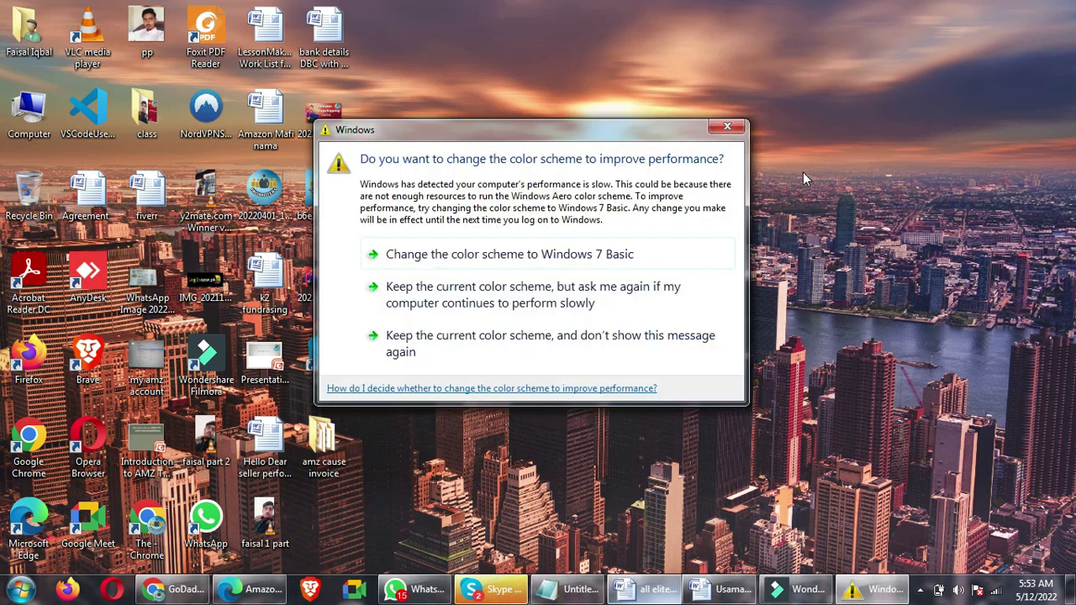
Switch Windows to the Windows 7 Basic colour scheme
{"action": "left_click", "coordinate": [629, 267]}
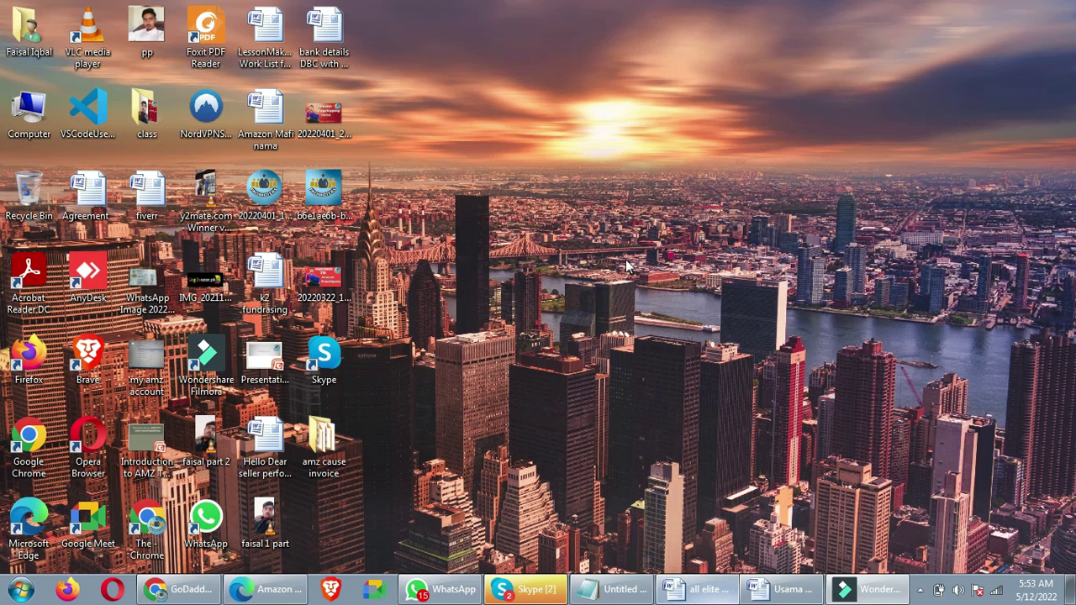
Bring the Seller Central Edge window back from the taskbar
{"action": "left_click", "coordinate": [252, 591]}
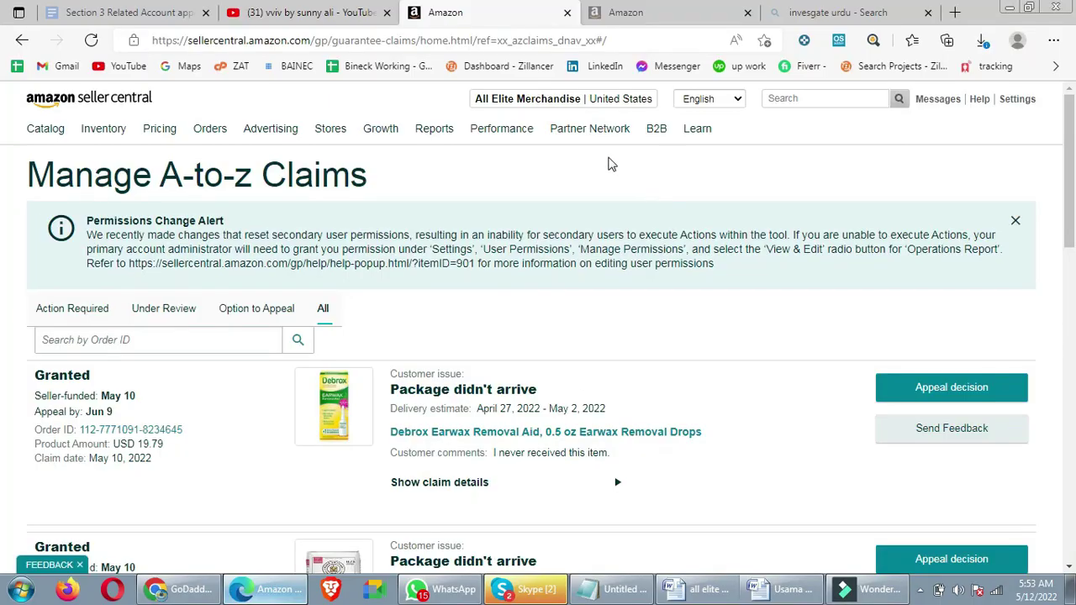
Go to Performance > Account Health and sign in with the saved password
{"action": "mouse_move", "coordinate": [507, 126]}
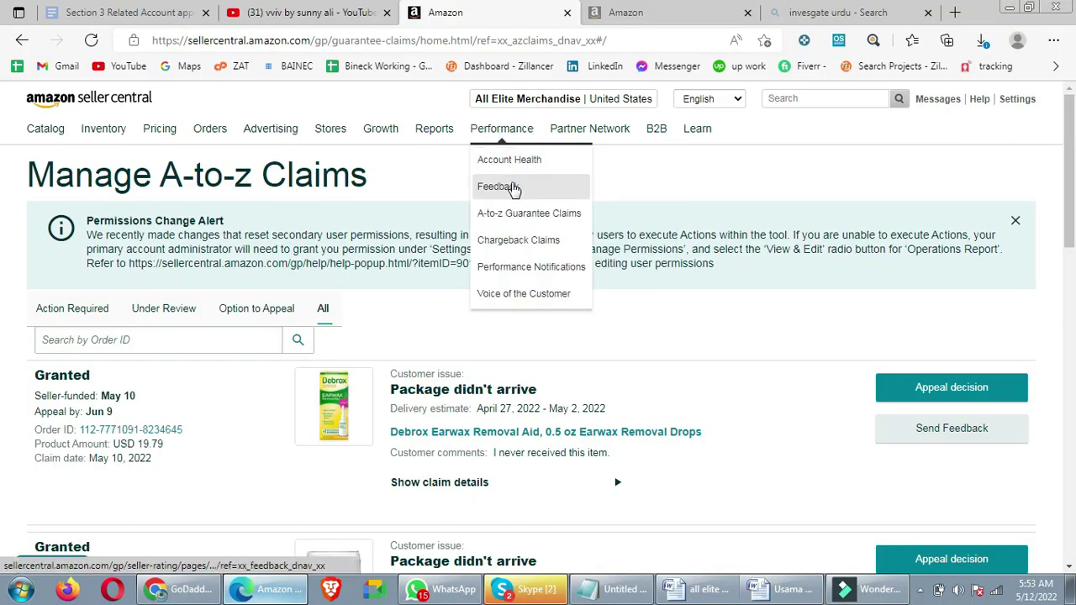
{"action": "left_click", "coordinate": [531, 168]}
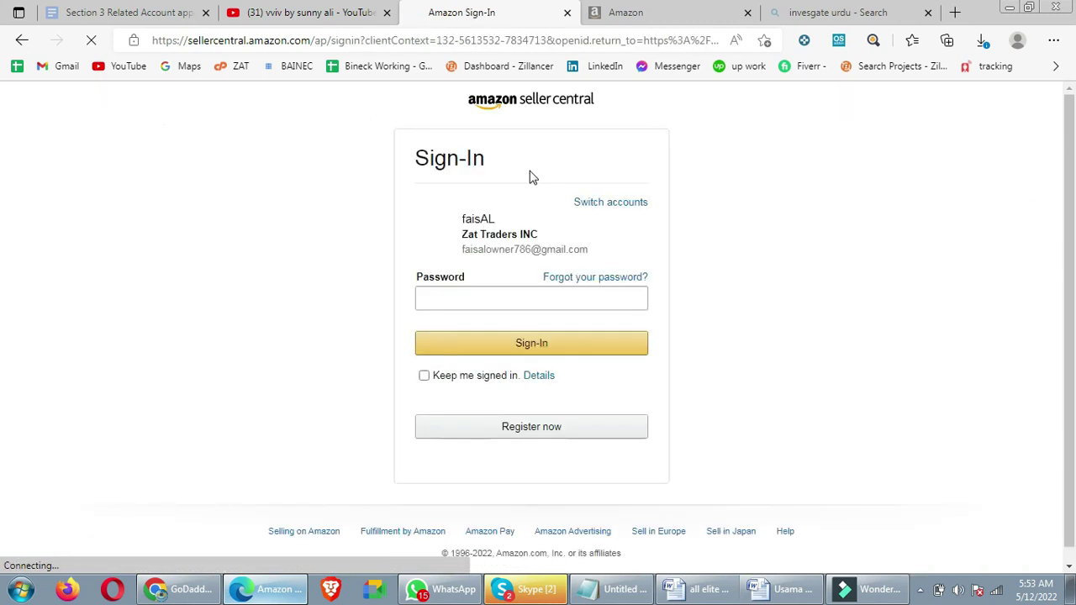
{"action": "left_click", "coordinate": [486, 298]}
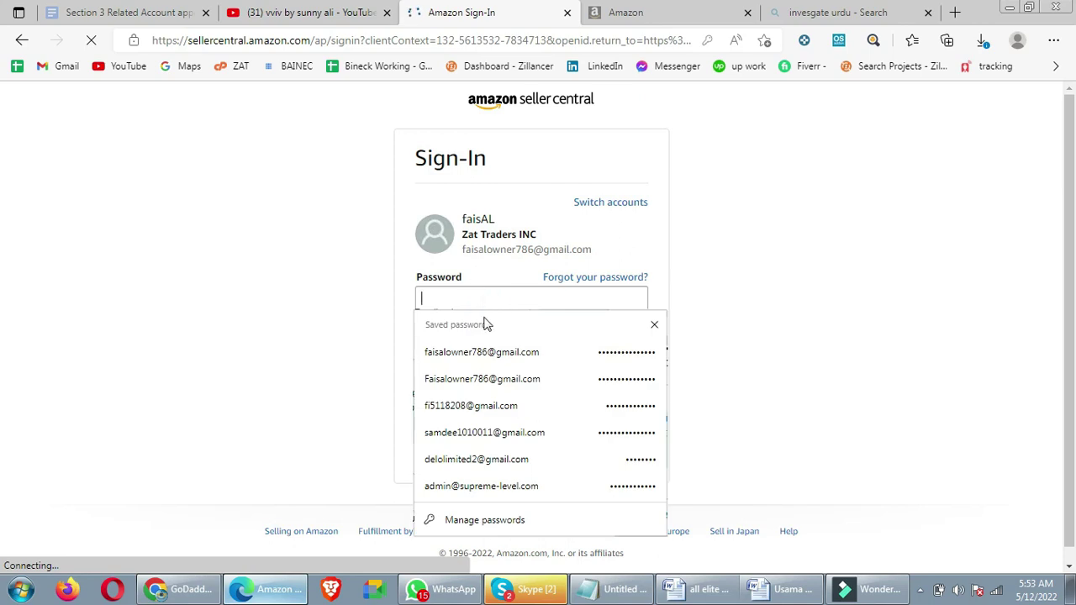
{"action": "left_click", "coordinate": [485, 346]}
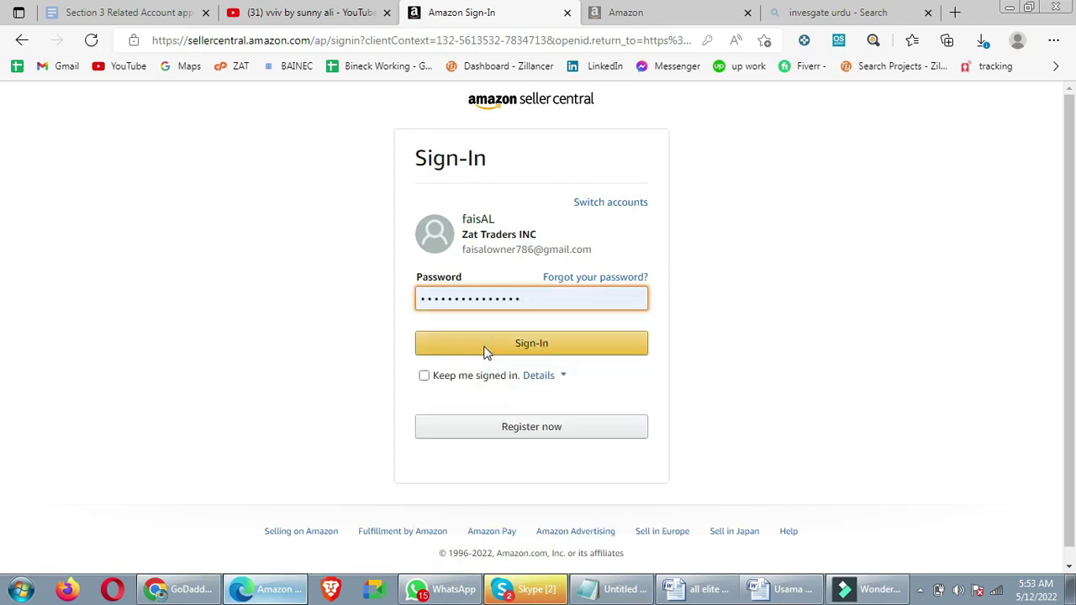
{"action": "left_click", "coordinate": [487, 351]}
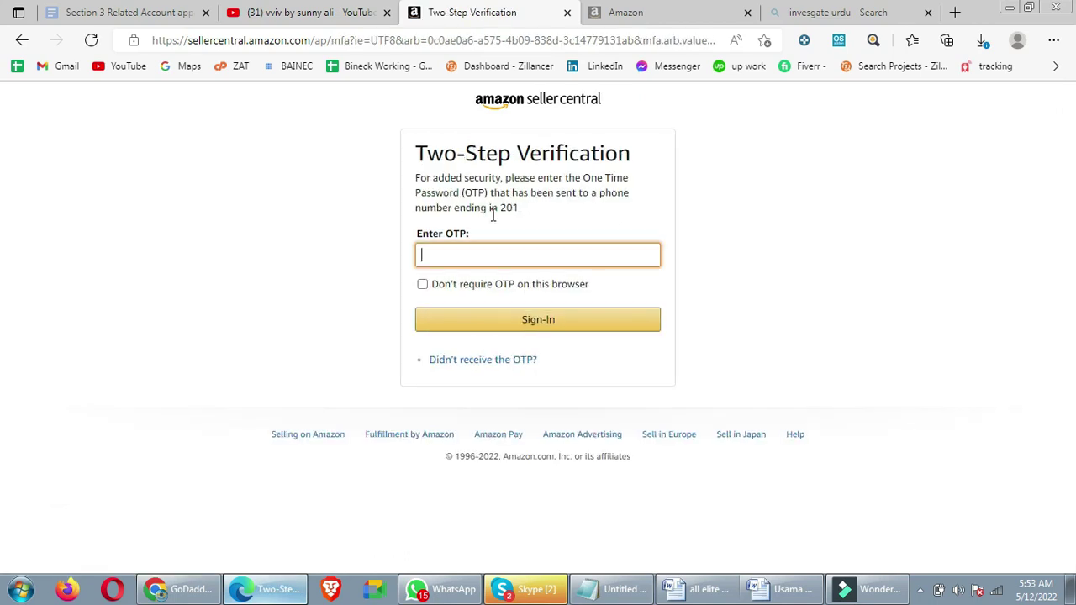
Enter the one-time passcode, close the Google Docs tab, and sign in again
{"action": "left_click", "coordinate": [494, 265]}
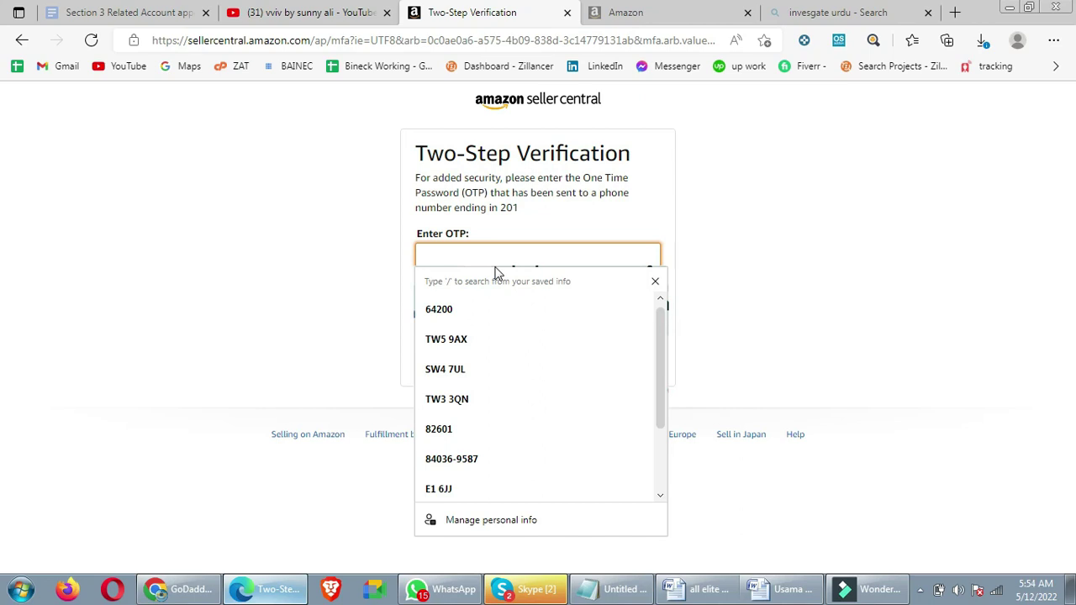
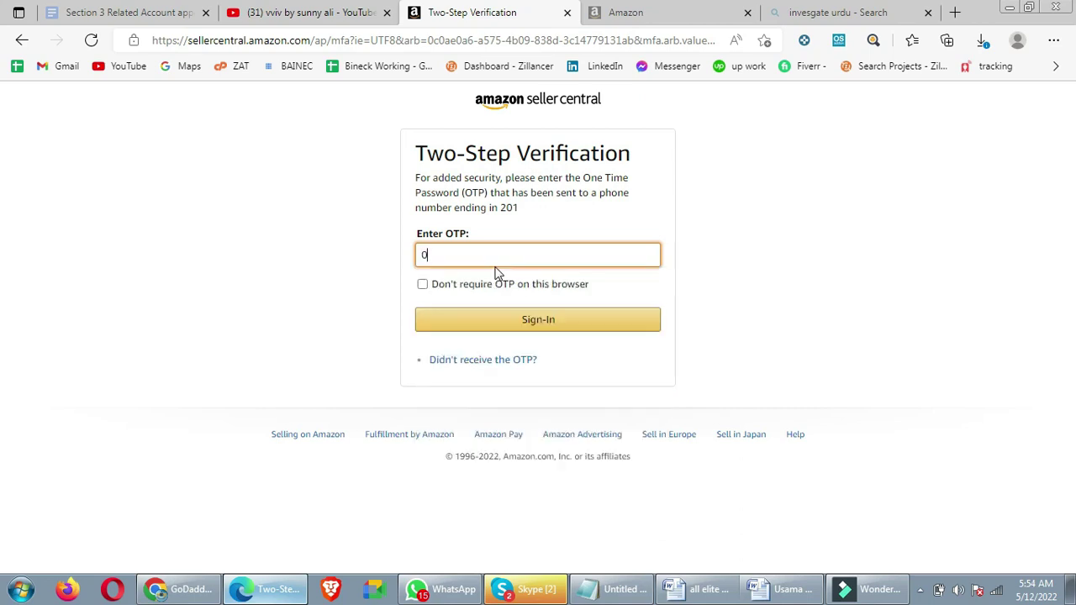
{"action": "key", "text": "Return"}
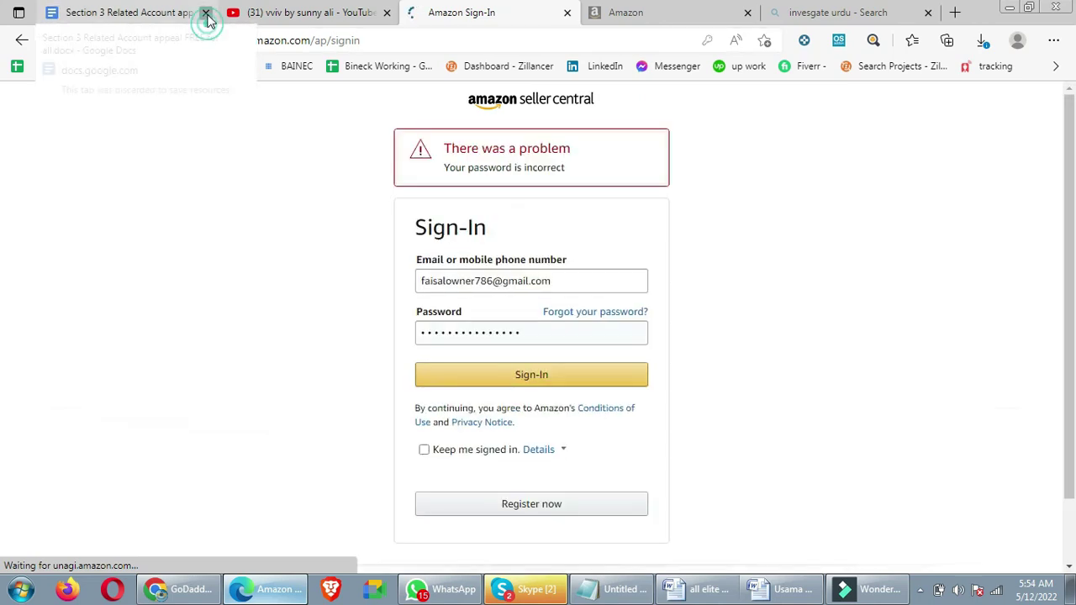
{"action": "left_click", "coordinate": [205, 12]}
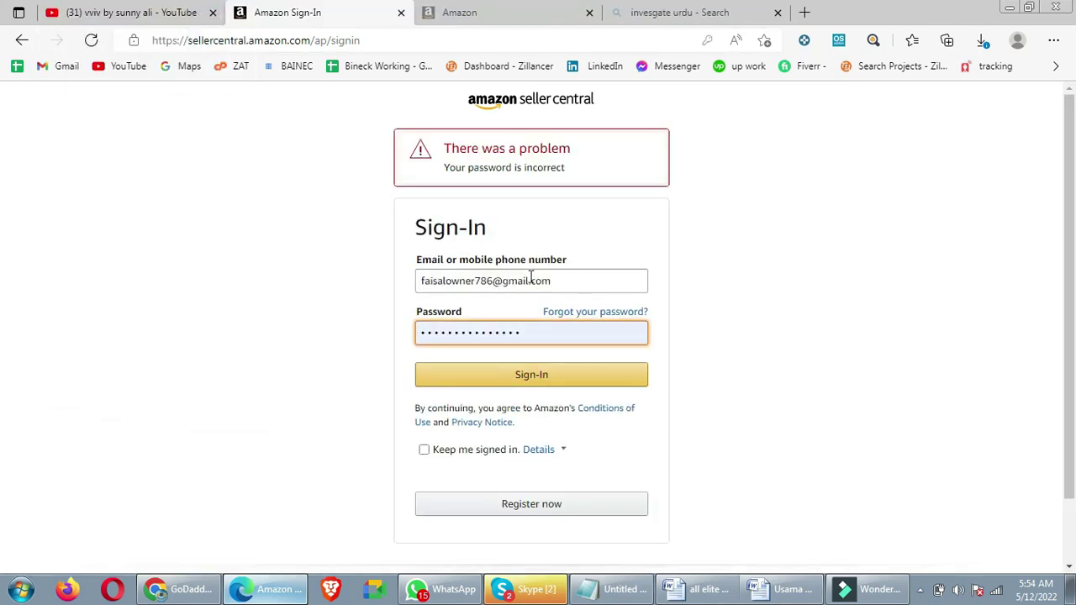
{"action": "left_click", "coordinate": [531, 376]}
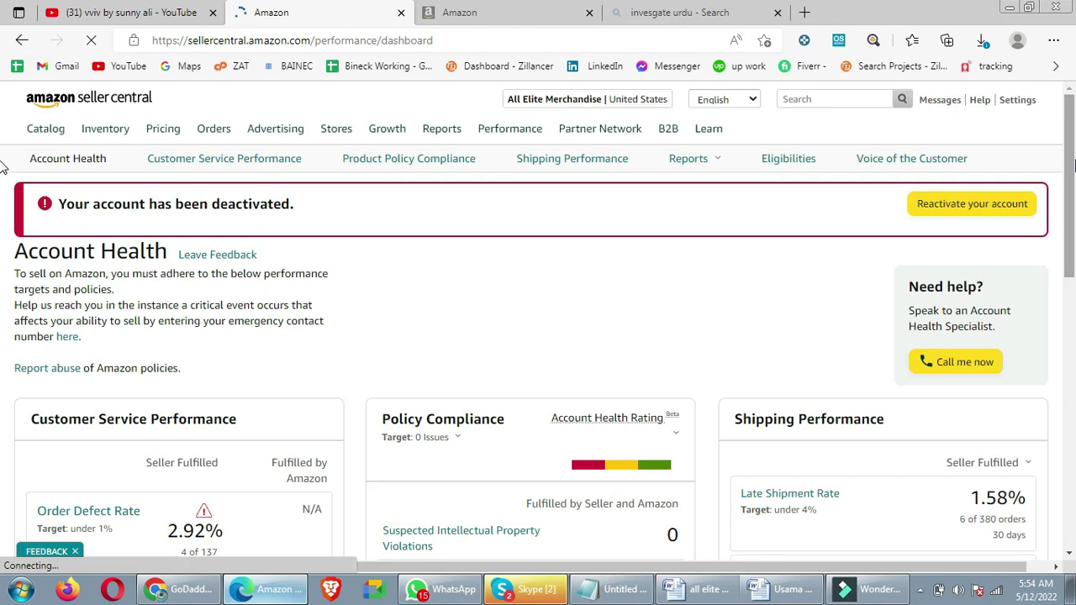
{"action": "left_click_drag", "start_coordinate": [1069, 171], "coordinate": [1074, 280]}
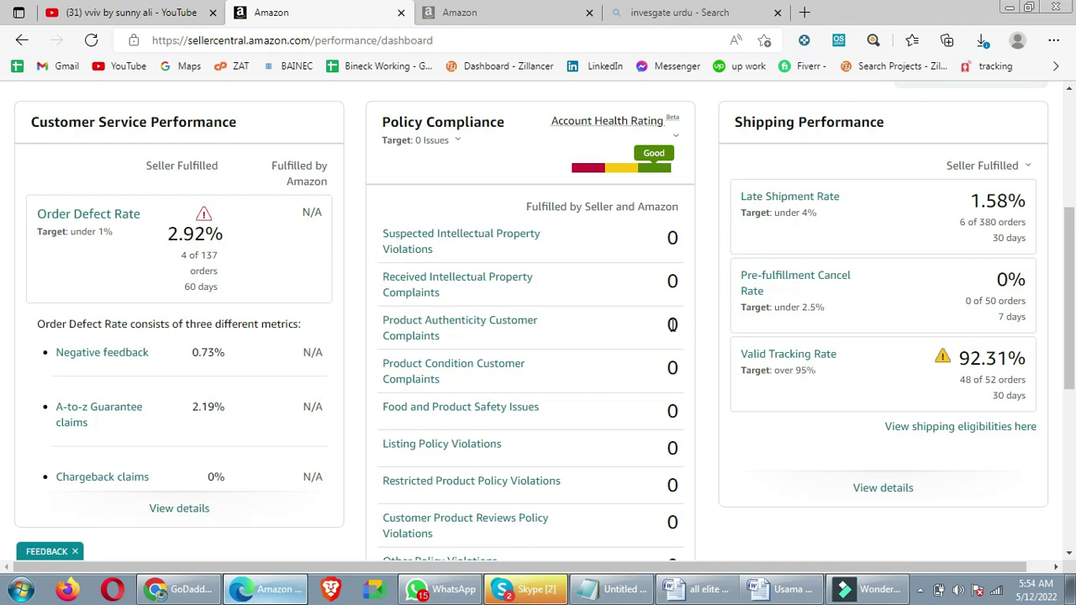
{"action": "left_click_drag", "start_coordinate": [1072, 316], "coordinate": [1074, 271]}
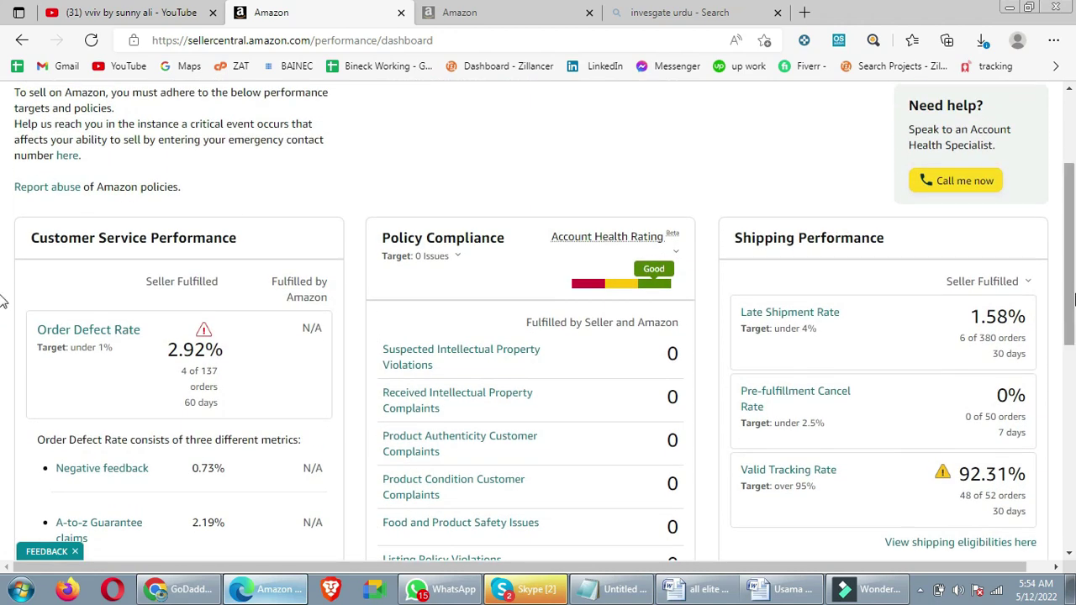
{"action": "left_click_drag", "start_coordinate": [1073, 288], "coordinate": [1074, 195]}
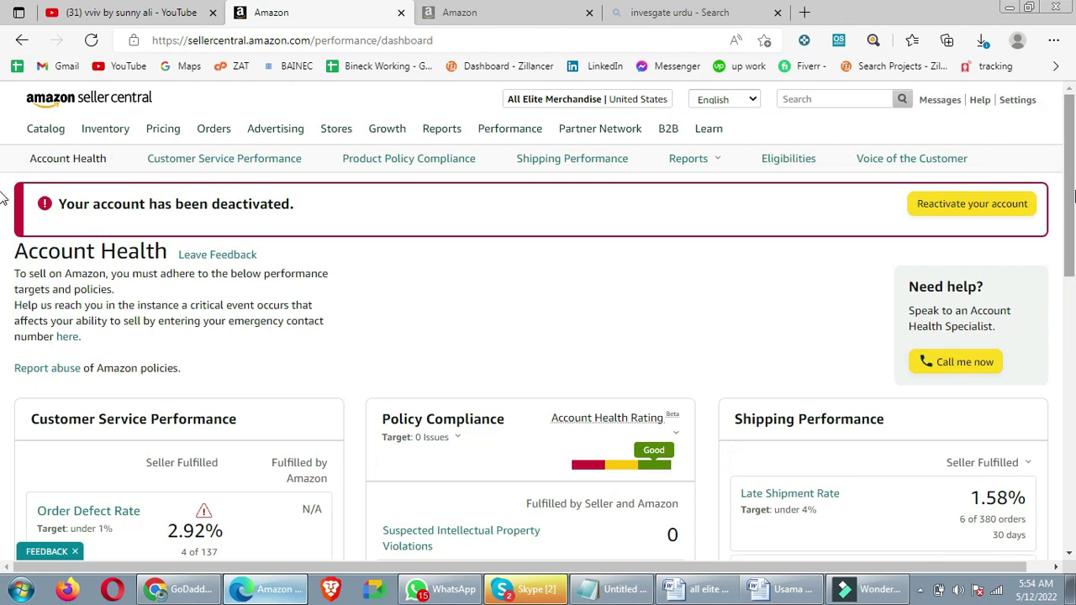
Open the Reactivate your account appeal form from the deactivation banner and scroll down it
{"action": "left_click", "coordinate": [913, 216]}
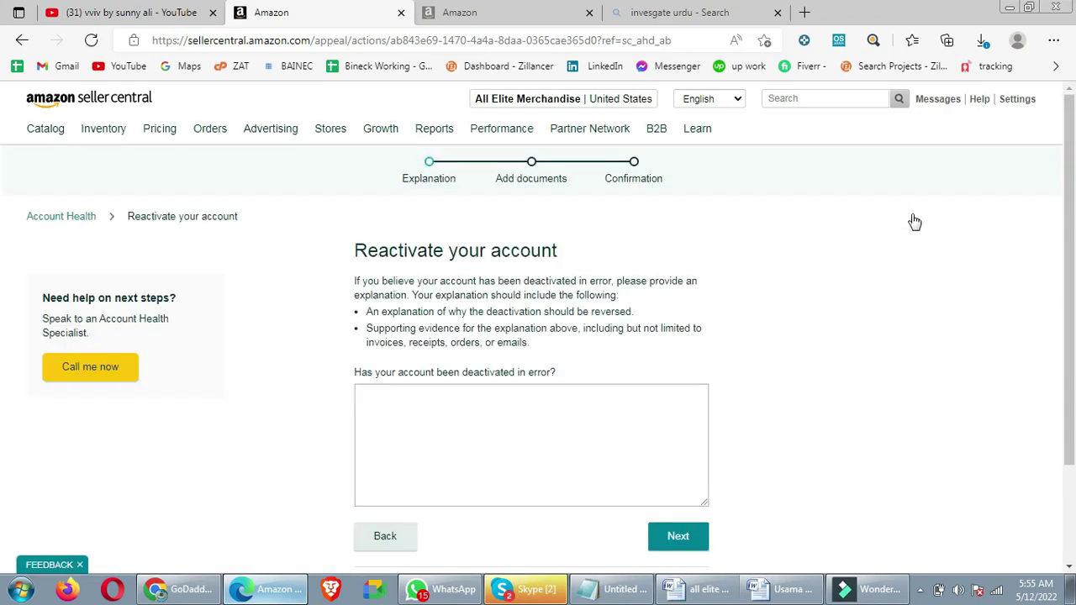
{"action": "scroll", "coordinate": [2, 283], "scroll_direction": "down", "scroll_amount": 2}
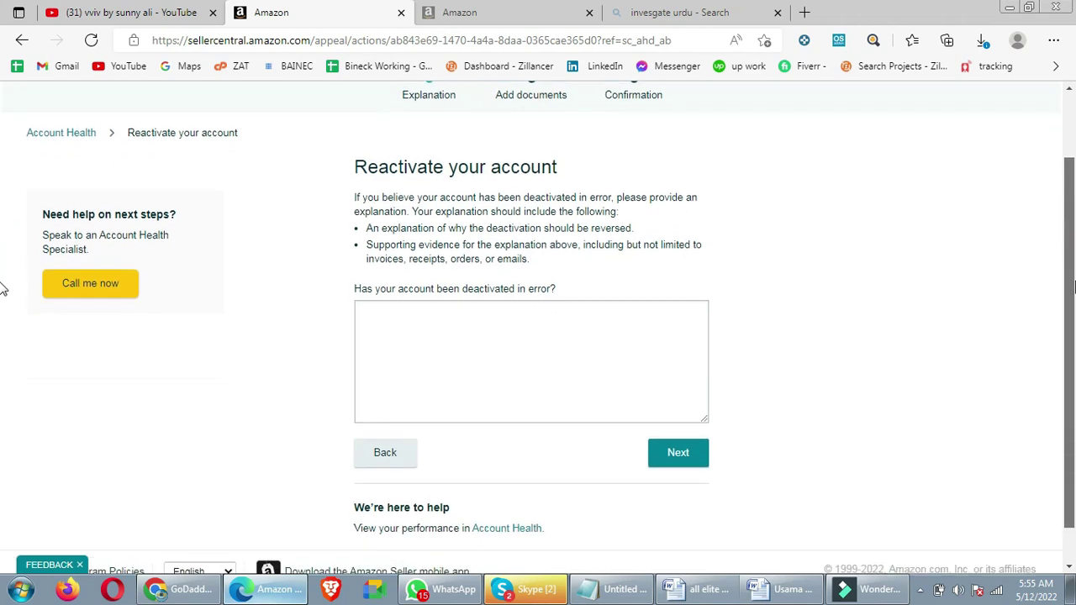